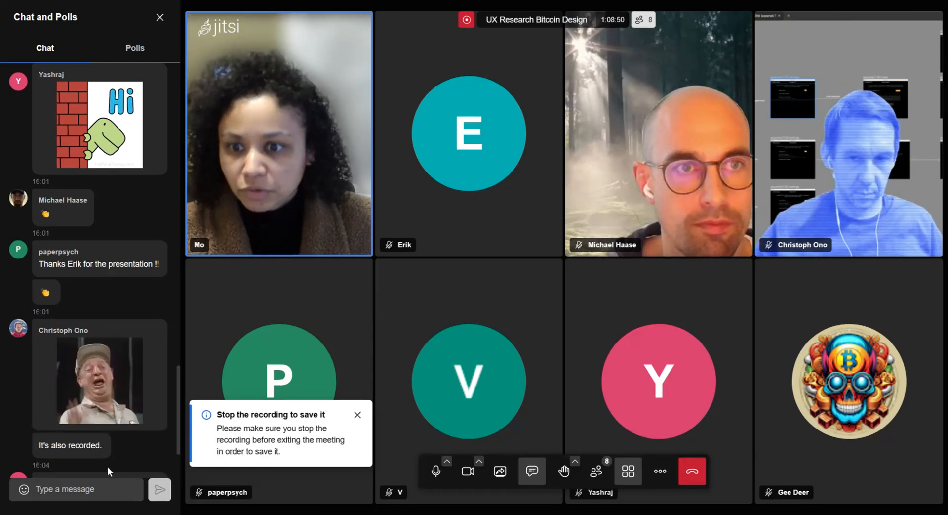
{"action": "scroll", "coordinate": [81, 452], "scroll_direction": "down", "scroll_amount": 3}
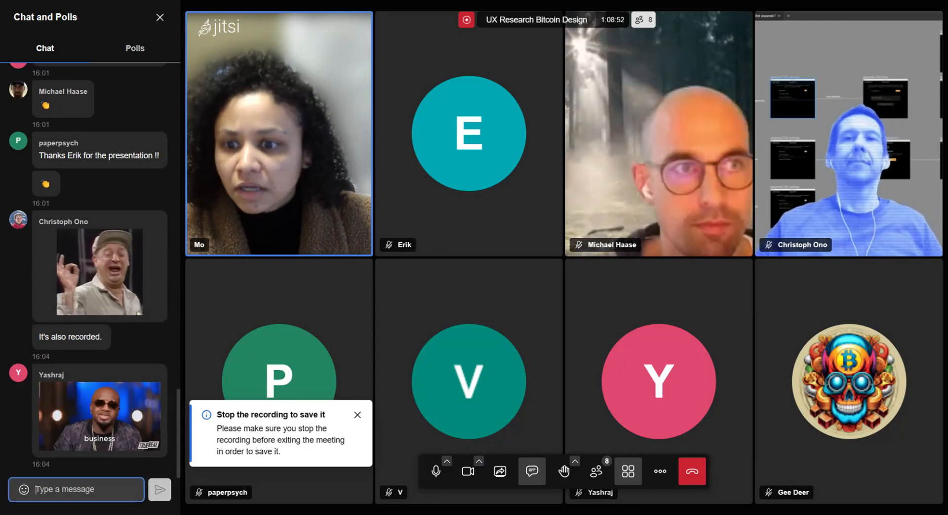
{"action": "type", "text": "https://bitcoincore.app/"}
{"action": "key", "text": "Return"}
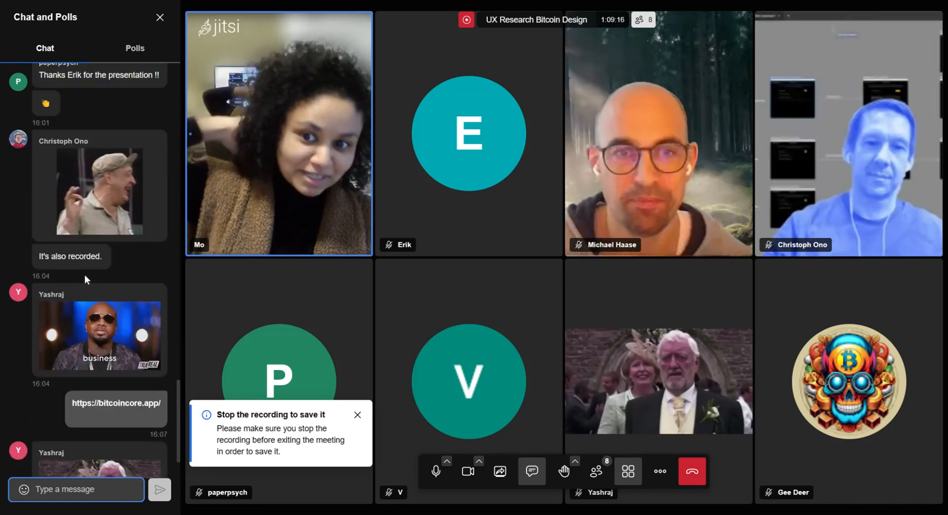
Step: Post the link to the Assume UTXO Prototyping Figma file in the meeting chat
{"action": "scroll", "coordinate": [83, 389], "scroll_direction": "down", "scroll_amount": 1}
{"action": "scroll", "coordinate": [84, 389], "scroll_direction": "down", "scroll_amount": 3}
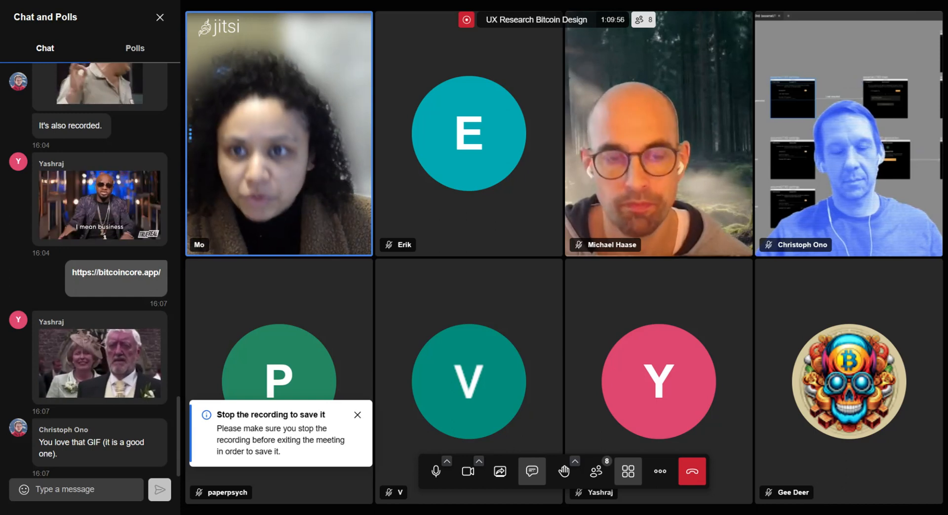
{"action": "left_click", "coordinate": [88, 489]}
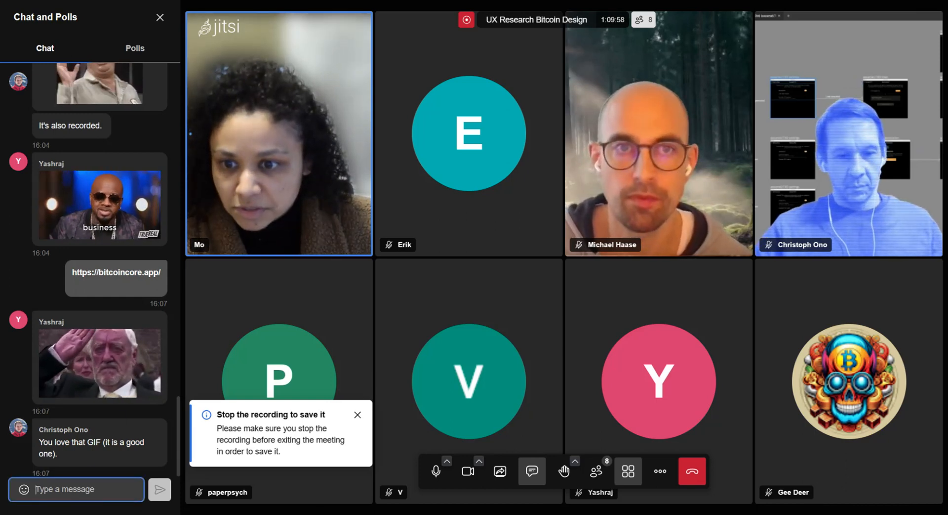
{"action": "key", "text": "Return"}
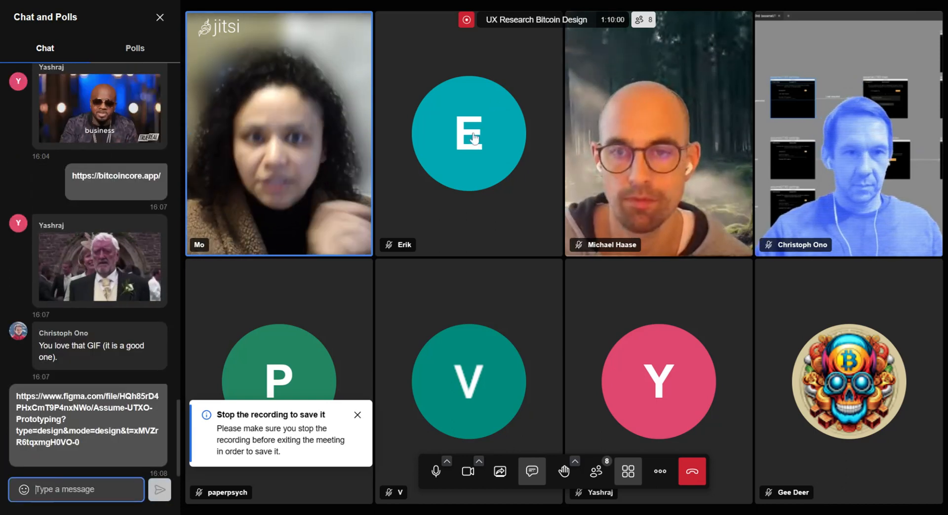
Step: Switch to the Assume UTXO Prototyping file in Figma and view the brief intro and process notes at 100% zoom
{"action": "left_click", "coordinate": [439, 1]}
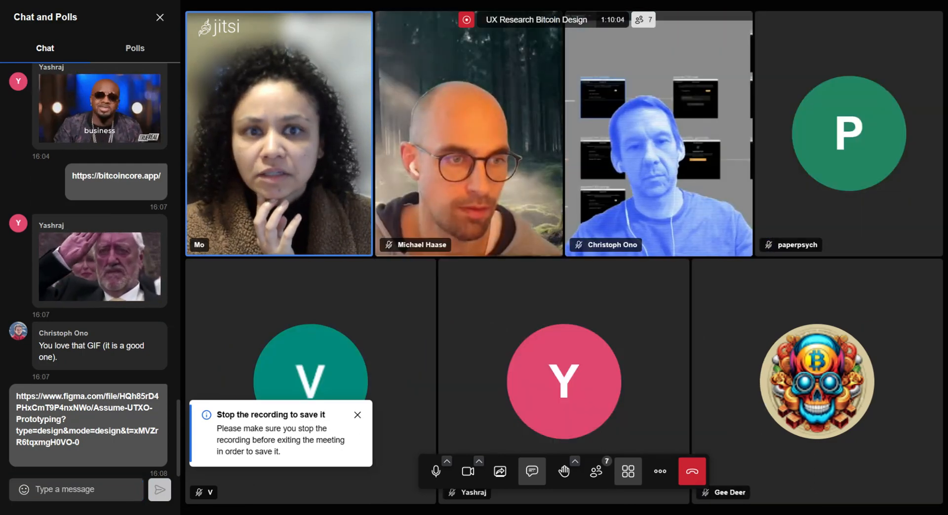
{"action": "key", "text": "ctrl+Tab"}
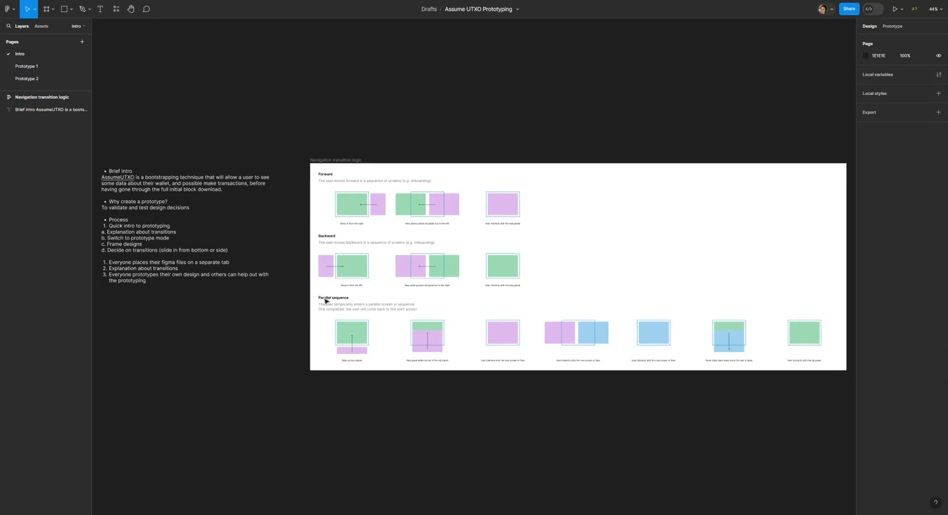
{"action": "scroll", "coordinate": [384, 125], "scroll_direction": "up", "scroll_amount": 8}
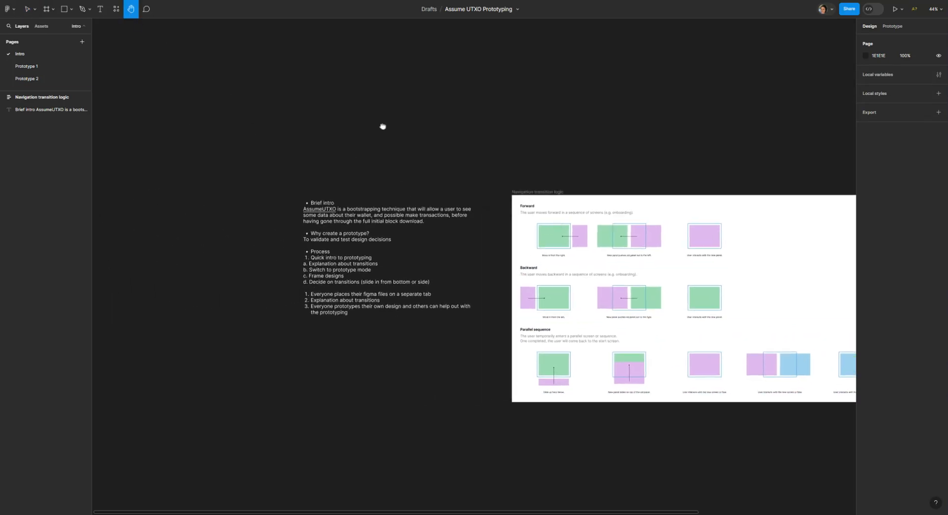
{"action": "left_click_drag", "start_coordinate": [364, 260], "coordinate": [461, 260]}
{"action": "key", "text": "ctrl+plus"}
{"action": "left_click_drag", "start_coordinate": [379, 254], "coordinate": [471, 362]}
{"action": "key", "text": "ctrl+minus"}
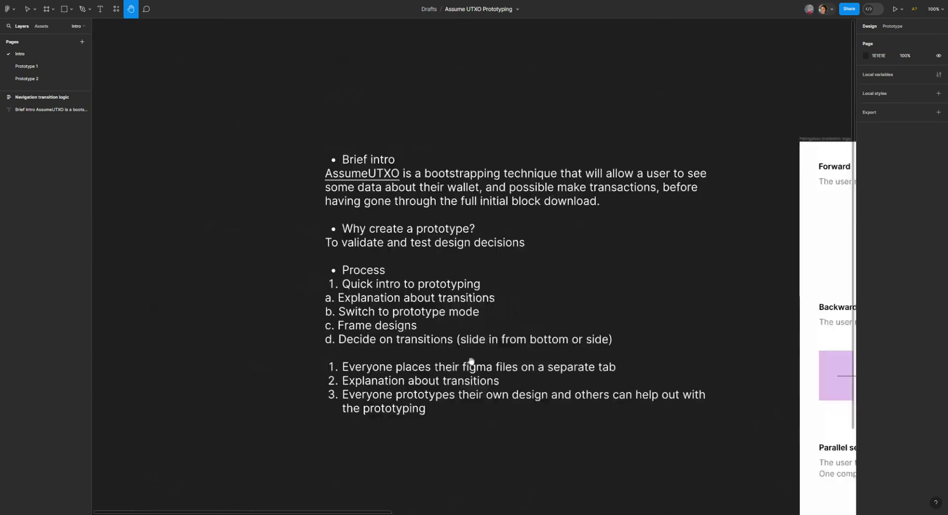
{"action": "left_click_drag", "start_coordinate": [480, 393], "coordinate": [379, 293]}
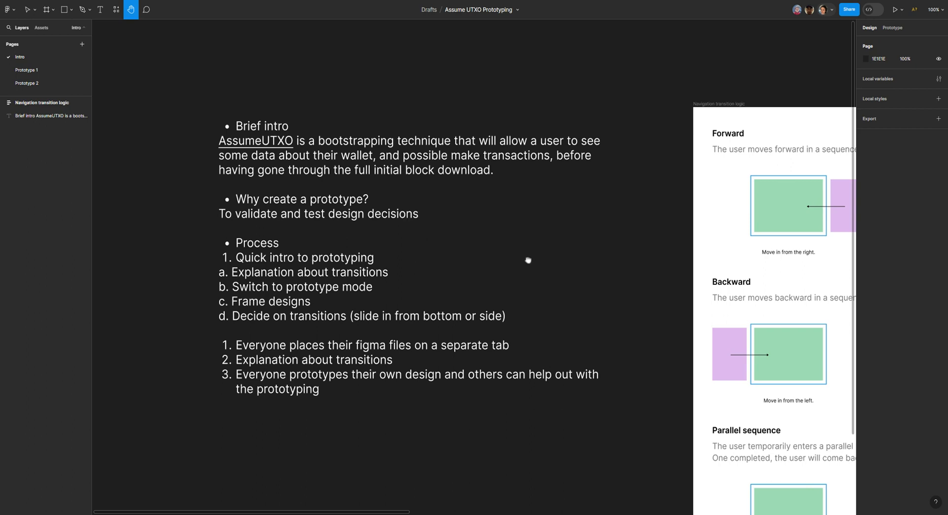
Step: Examine the forward, backward and parallel sequence diagrams in the Navigation transition logic frame alongside the process notes
{"action": "left_click_drag", "start_coordinate": [528, 260], "coordinate": [396, 239]}
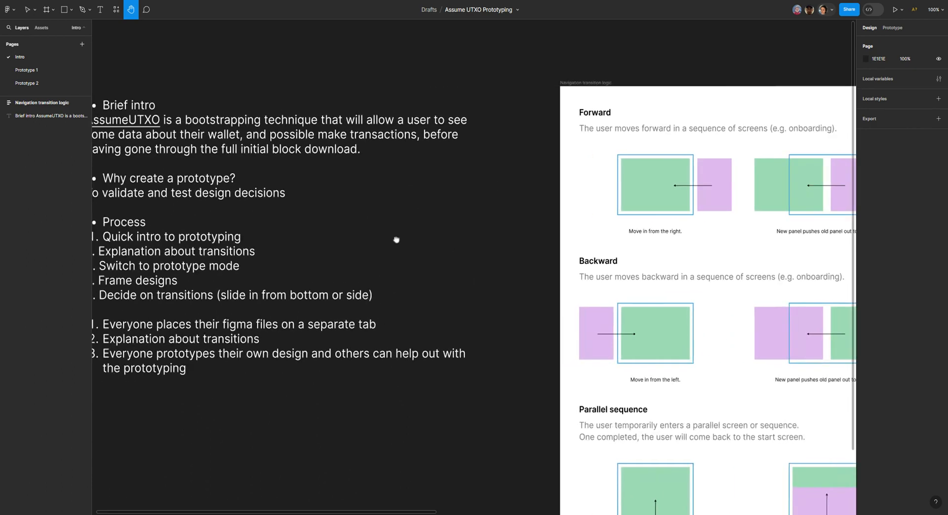
{"action": "left_click_drag", "start_coordinate": [557, 251], "coordinate": [124, 234]}
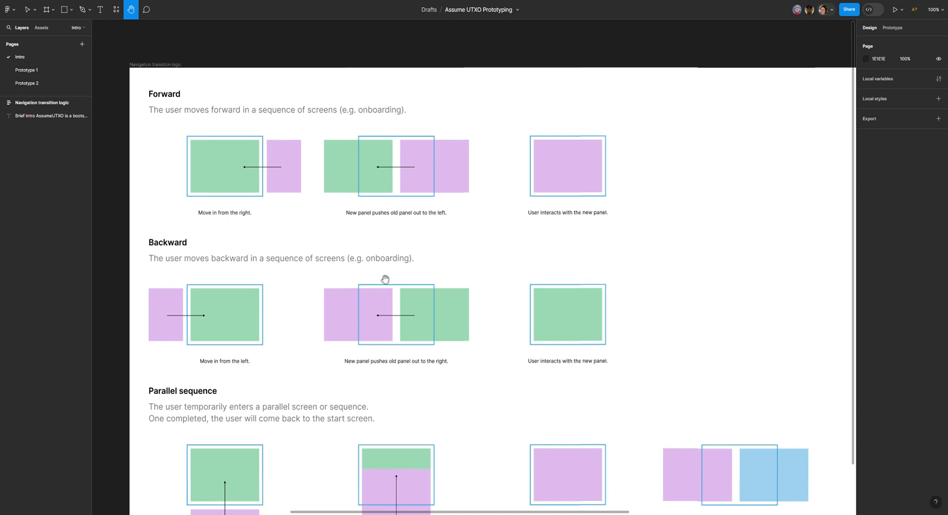
{"action": "left_click_drag", "start_coordinate": [332, 252], "coordinate": [472, 261]}
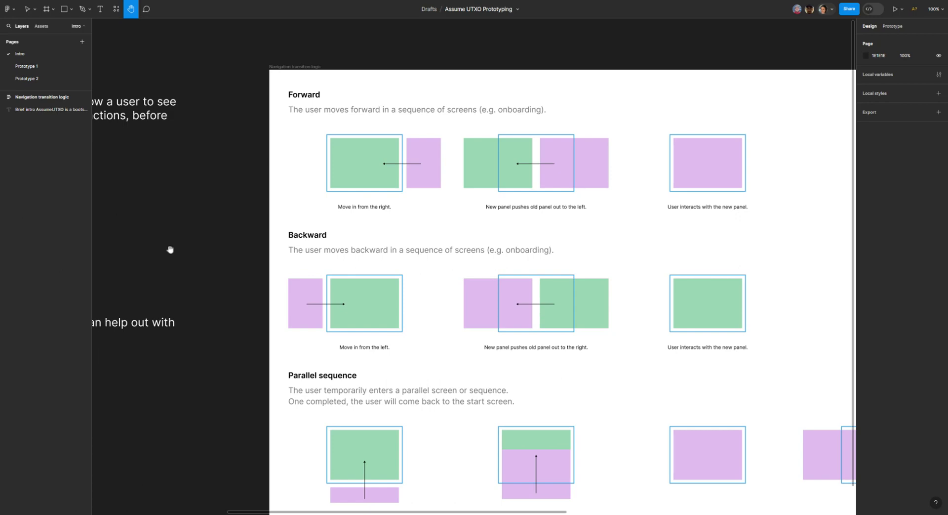
{"action": "left_click_drag", "start_coordinate": [177, 161], "coordinate": [537, 135]}
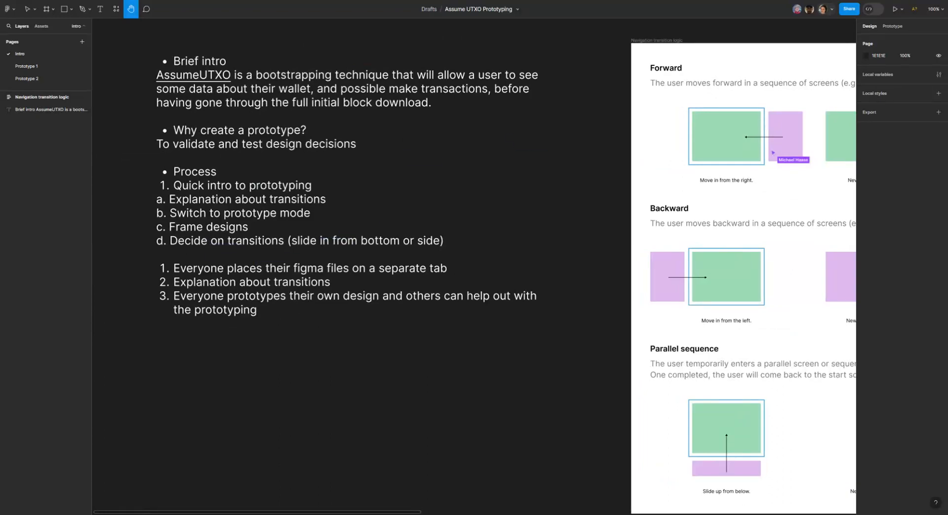
{"action": "left_click_drag", "start_coordinate": [530, 136], "coordinate": [294, 148]}
{"action": "left_click_drag", "start_coordinate": [279, 149], "coordinate": [487, 118]}
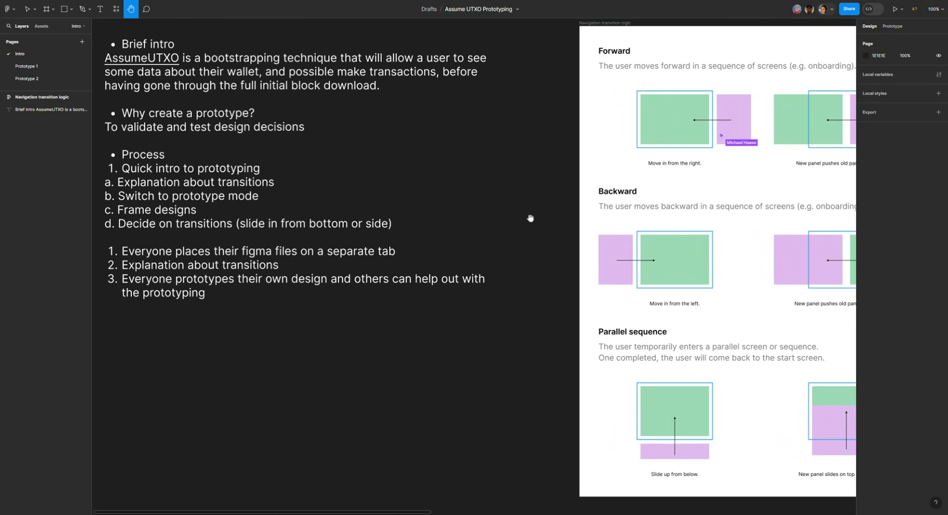
{"action": "left_click_drag", "start_coordinate": [546, 205], "coordinate": [499, 240]}
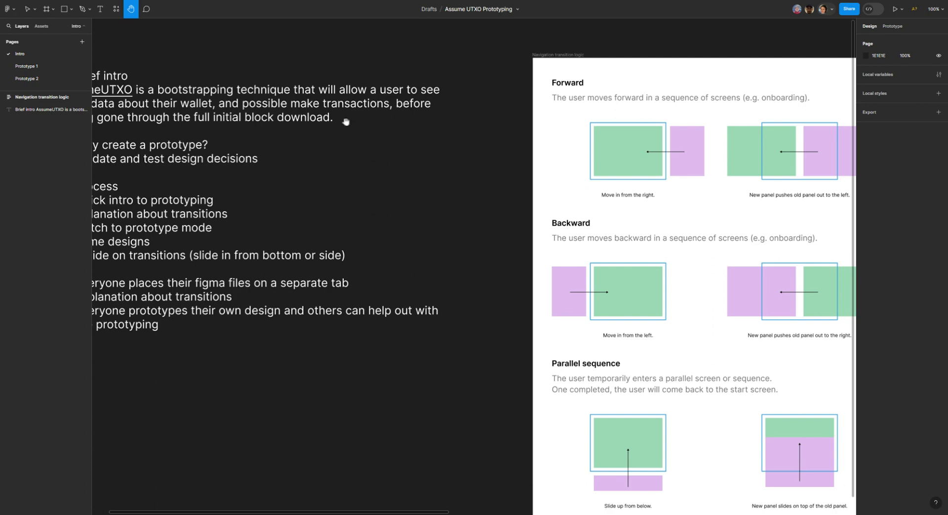
{"action": "left_click_drag", "start_coordinate": [272, 207], "coordinate": [443, 197]}
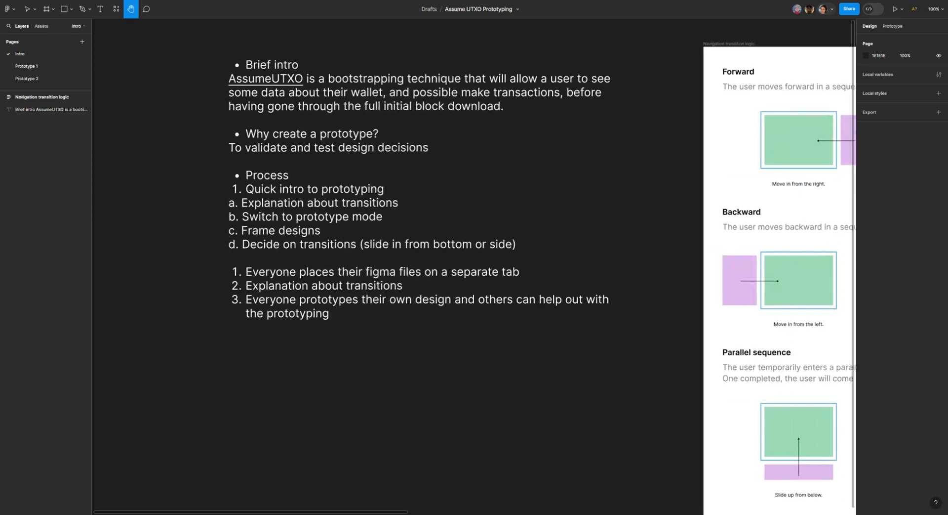
{"action": "left_click_drag", "start_coordinate": [442, 197], "coordinate": [396, 205]}
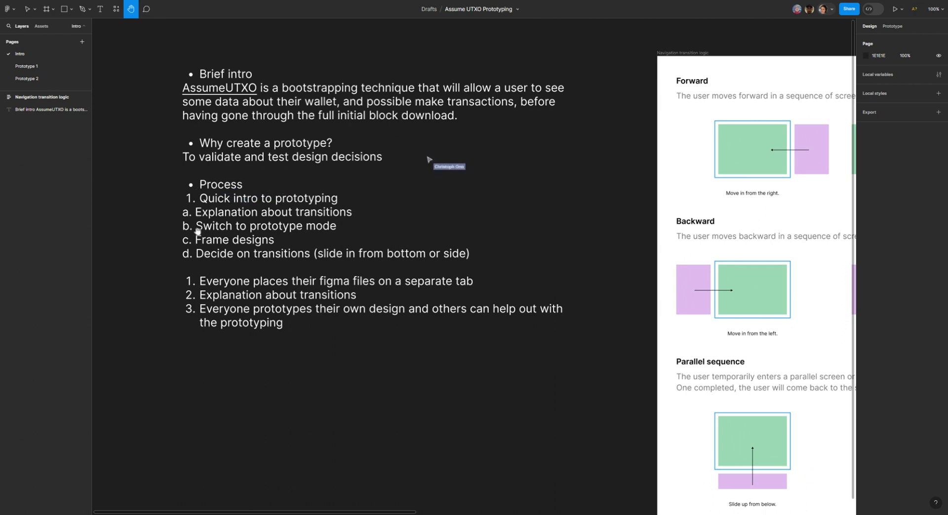
{"action": "left_click_drag", "start_coordinate": [212, 224], "coordinate": [208, 235]}
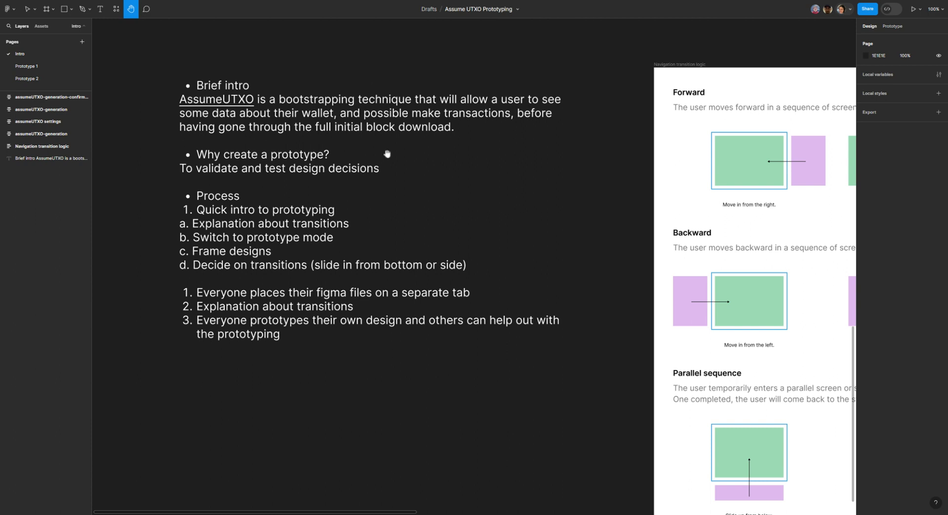
Step: Examine the assumeUTXO settings screen and the adjacent Generate snapshot start screen above the intro notes
{"action": "key", "text": "ctrl+minus"}
{"action": "key", "text": "ctrl+minus"}
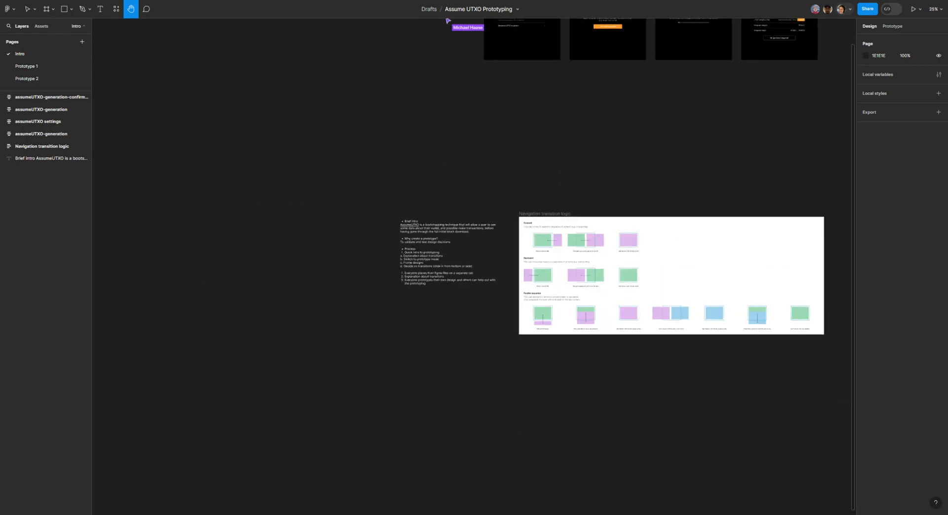
{"action": "left_click_drag", "start_coordinate": [414, 144], "coordinate": [380, 294]}
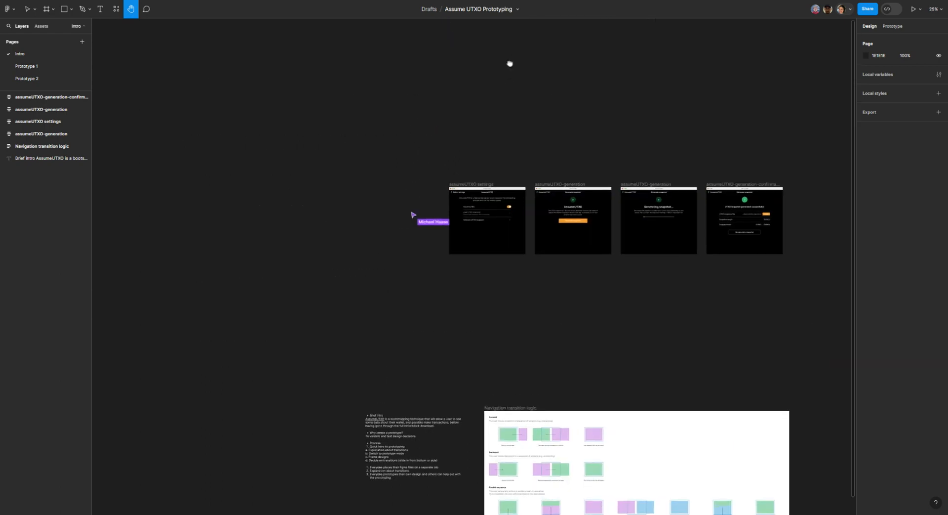
{"action": "left_click_drag", "start_coordinate": [508, 63], "coordinate": [437, 80]}
{"action": "key", "text": "ctrl+plus"}
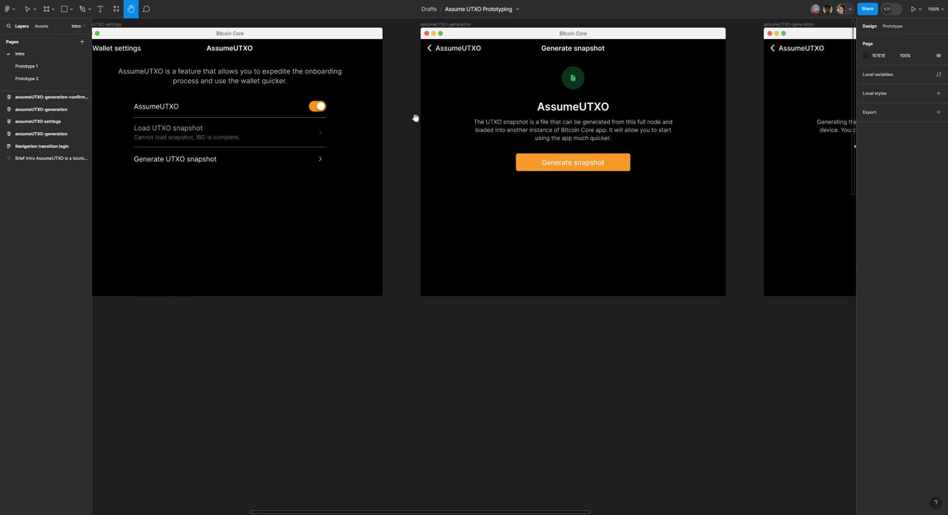
{"action": "left_click_drag", "start_coordinate": [262, 372], "coordinate": [354, 376]}
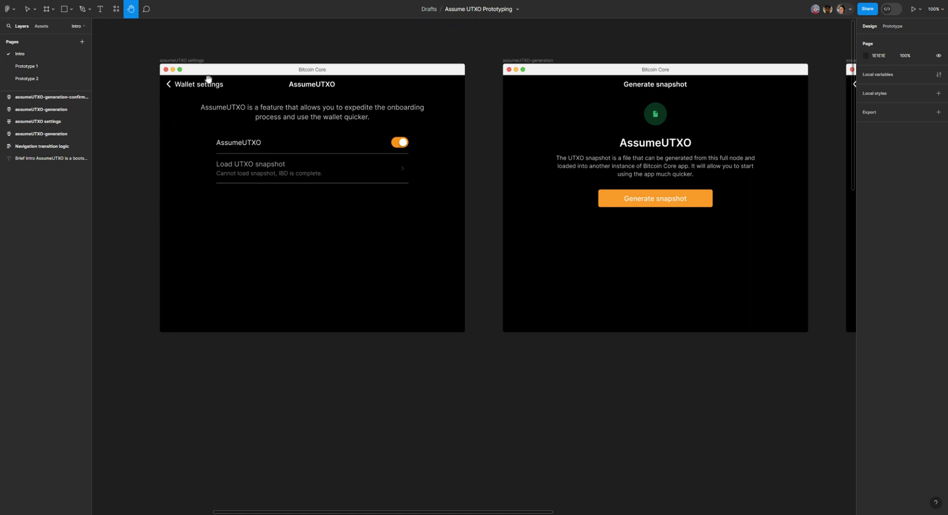
{"action": "left_click_drag", "start_coordinate": [204, 49], "coordinate": [320, 116]}
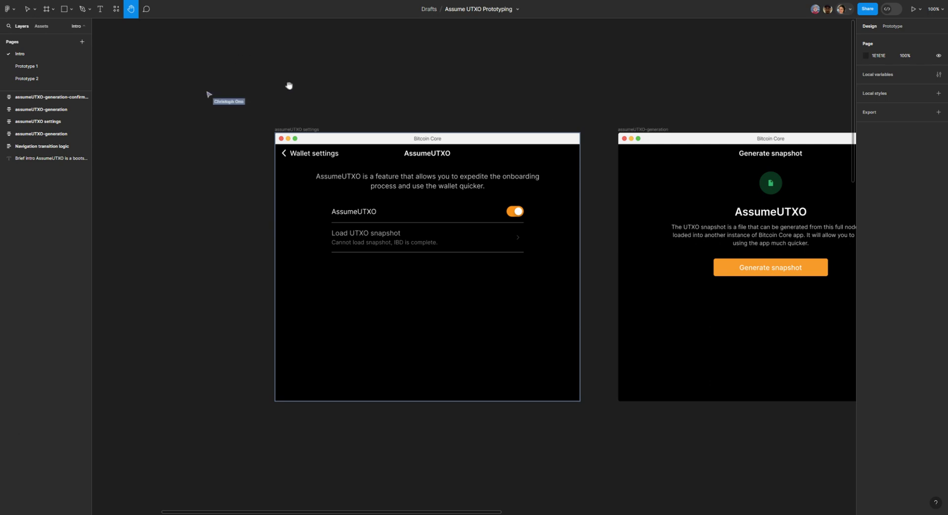
{"action": "left_click_drag", "start_coordinate": [287, 85], "coordinate": [201, 84]}
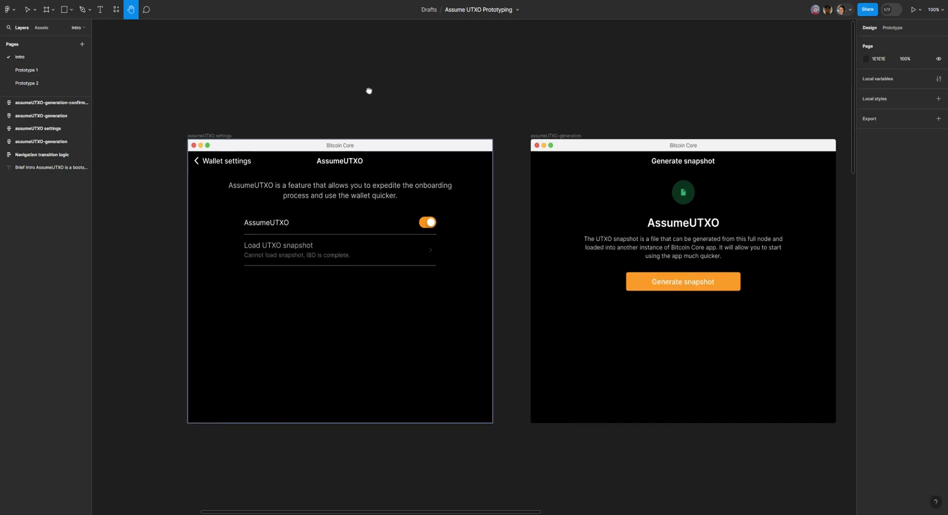
{"action": "left_click_drag", "start_coordinate": [369, 89], "coordinate": [275, 78]}
{"action": "left_click_drag", "start_coordinate": [458, 86], "coordinate": [620, 87]}
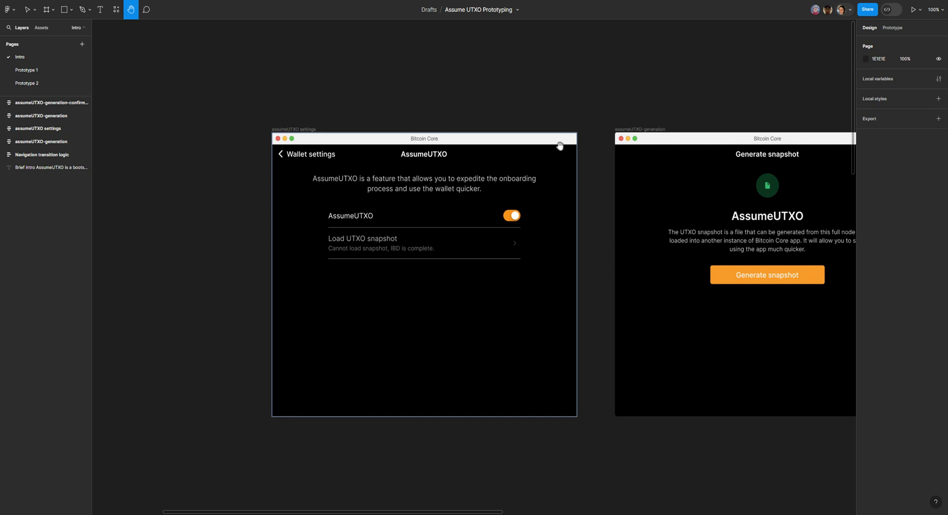
{"action": "mouse_move", "coordinate": [674, 89]}
{"action": "left_mouse_down"}
{"action": "mouse_move", "coordinate": [393, 79]}
{"action": "mouse_move", "coordinate": [495, 68]}
{"action": "mouse_move", "coordinate": [663, 78]}
{"action": "left_mouse_up"}
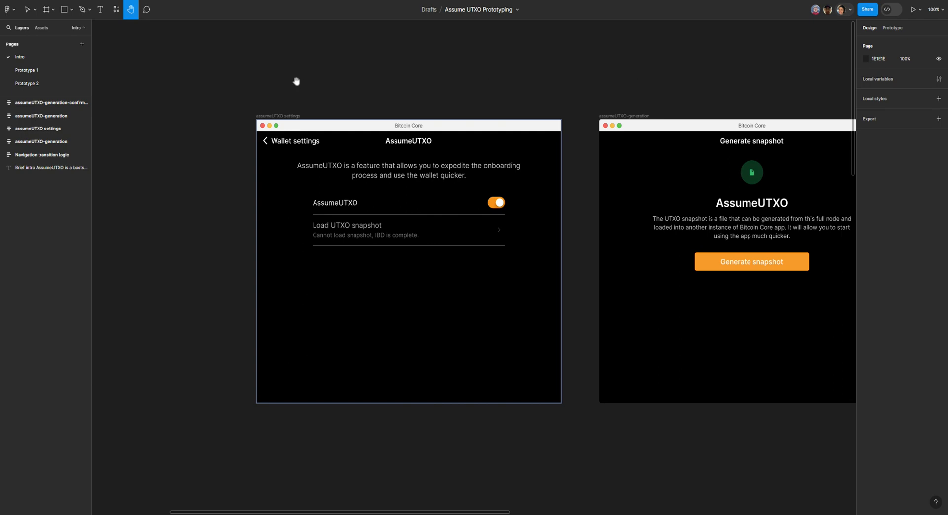
{"action": "left_click_drag", "start_coordinate": [296, 81], "coordinate": [205, 96]}
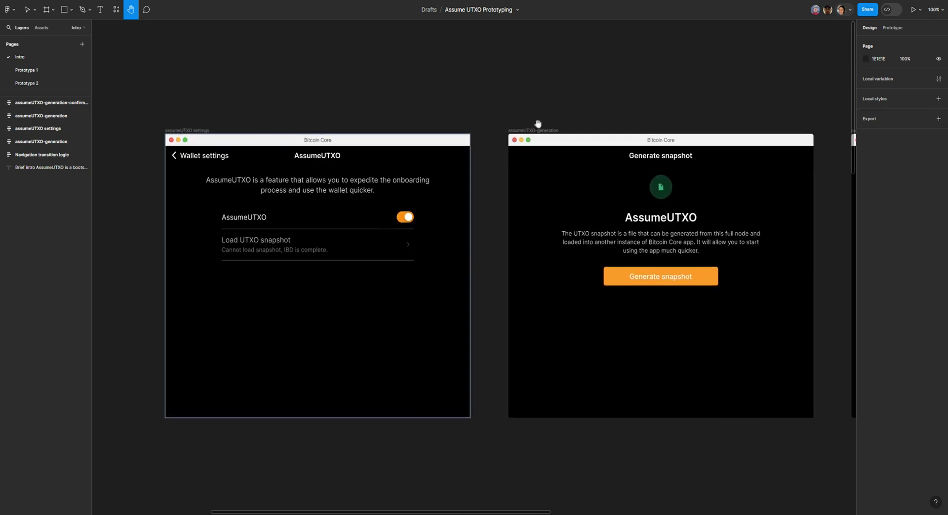
Step: Examine the Generating snapshot progress screen and compare its header with the preceding Generate snapshot screen
{"action": "left_click_drag", "start_coordinate": [553, 114], "coordinate": [178, 114]}
{"action": "left_click_drag", "start_coordinate": [317, 107], "coordinate": [218, 106]}
{"action": "left_click_drag", "start_coordinate": [298, 91], "coordinate": [288, 95]}
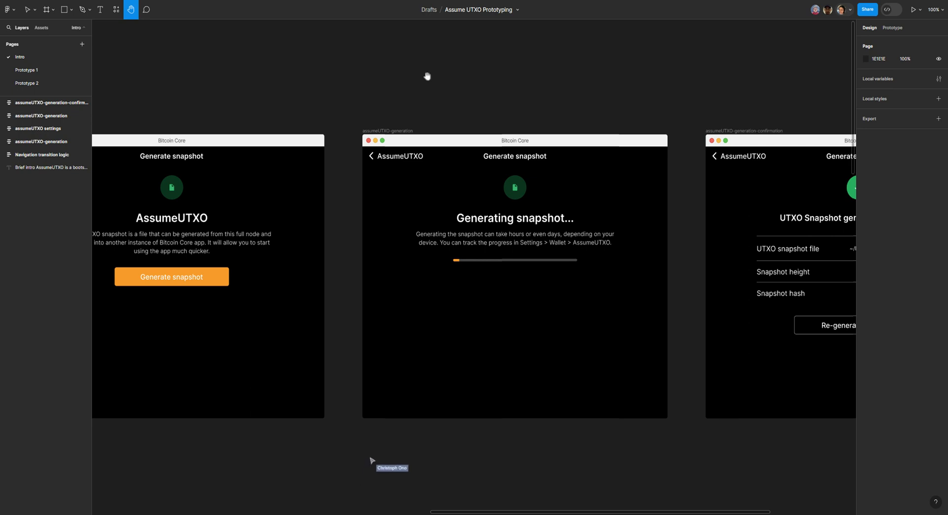
{"action": "left_click_drag", "start_coordinate": [360, 99], "coordinate": [316, 94]}
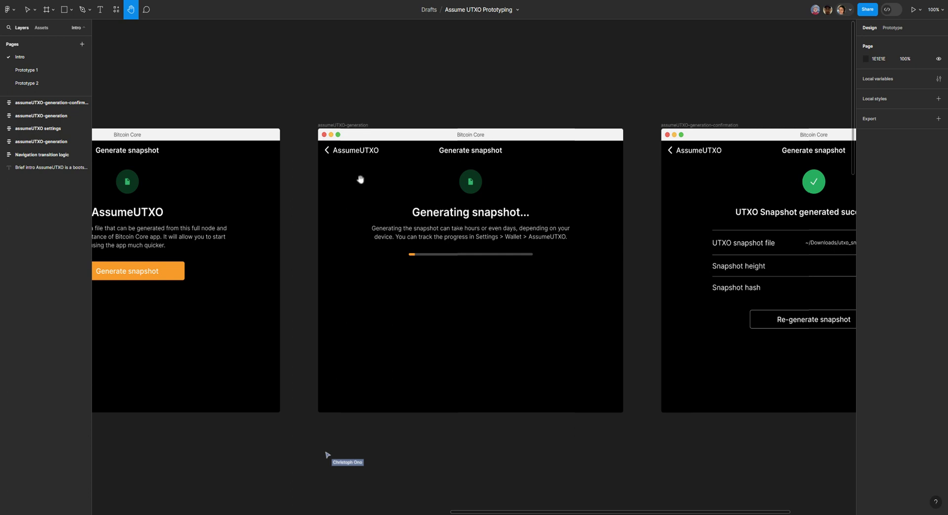
{"action": "key", "text": "ctrl+plus"}
{"action": "left_click_drag", "start_coordinate": [311, 161], "coordinate": [337, 211]}
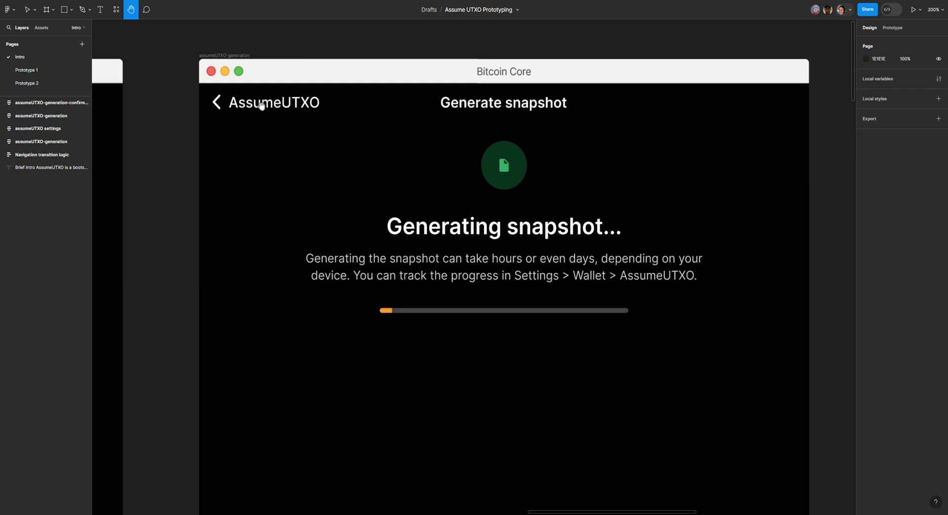
{"action": "left_click_drag", "start_coordinate": [250, 126], "coordinate": [633, 146]}
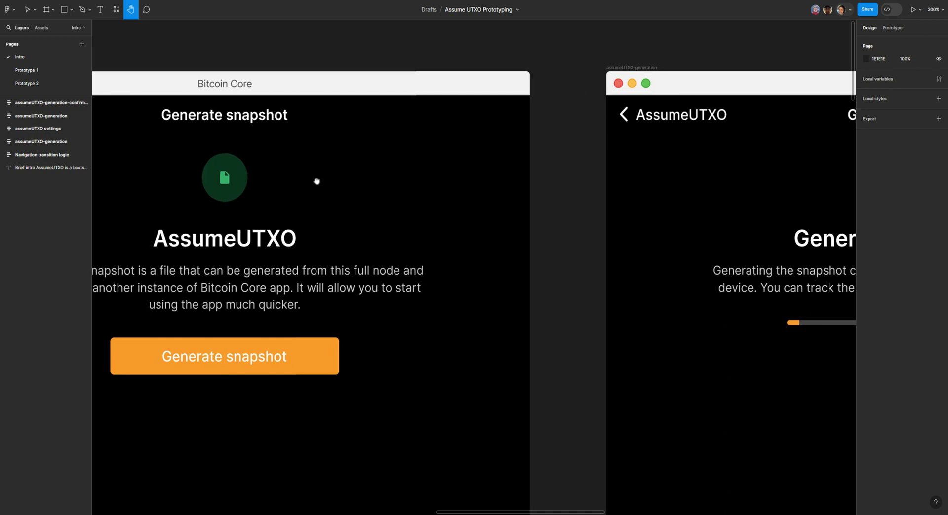
{"action": "left_click_drag", "start_coordinate": [316, 180], "coordinate": [467, 166]}
{"action": "key", "text": "ctrl+minus"}
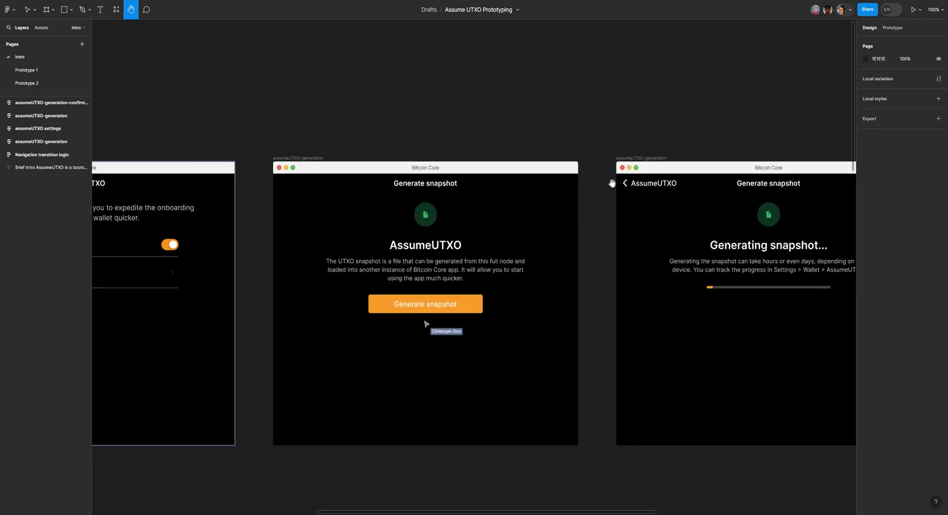
Step: Select the assumeUTXO-generation frame that shows the Generating snapshot progress bar
{"action": "left_click_drag", "start_coordinate": [591, 179], "coordinate": [365, 136]}
{"action": "key", "text": "ctrl+plus"}
{"action": "left_click_drag", "start_coordinate": [454, 151], "coordinate": [409, 201]}
{"action": "key", "text": "ctrl+minus"}
{"action": "left_click", "coordinate": [34, 15]}
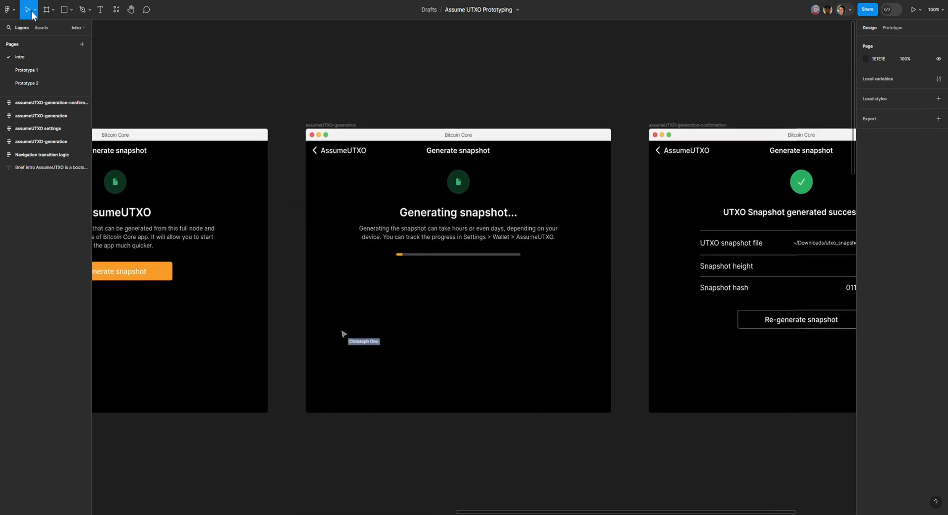
{"action": "left_click", "coordinate": [329, 126]}
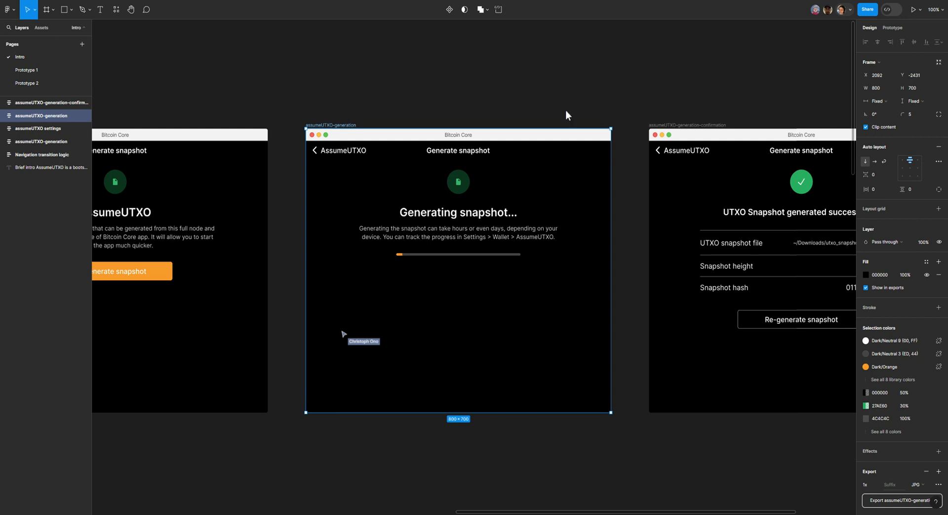
Step: Add a prototype connection from the AssumeUTXO back button on the Generating snapshot screen to the preceding Generate snapshot frame
{"action": "left_click", "coordinate": [895, 28]}
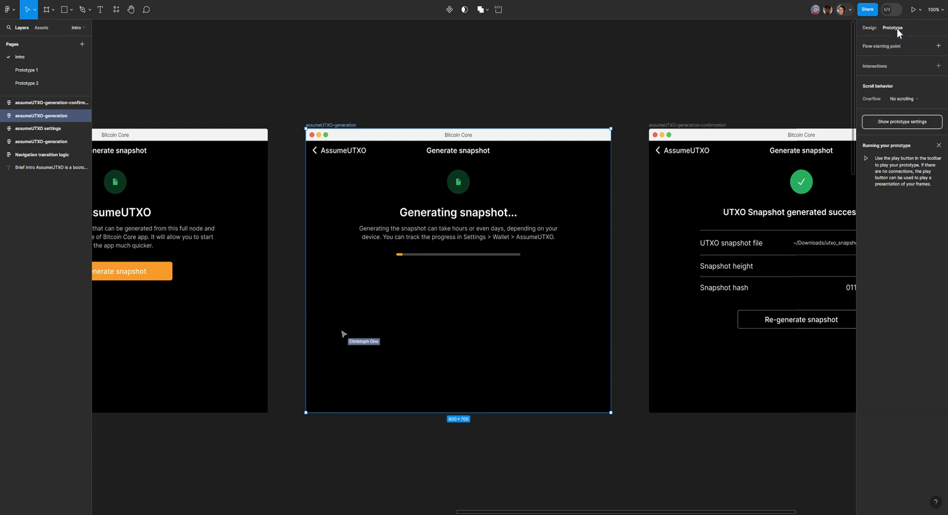
{"action": "left_click", "coordinate": [870, 28]}
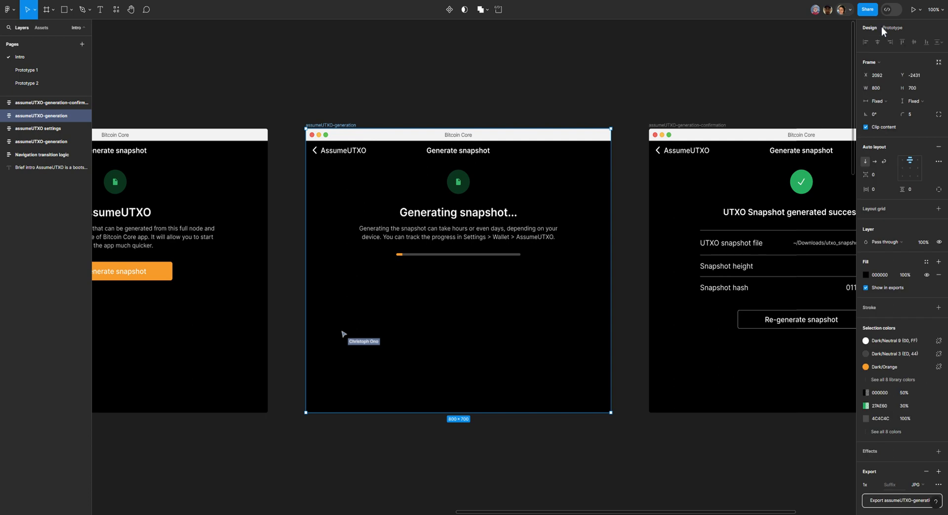
{"action": "left_click", "coordinate": [894, 28]}
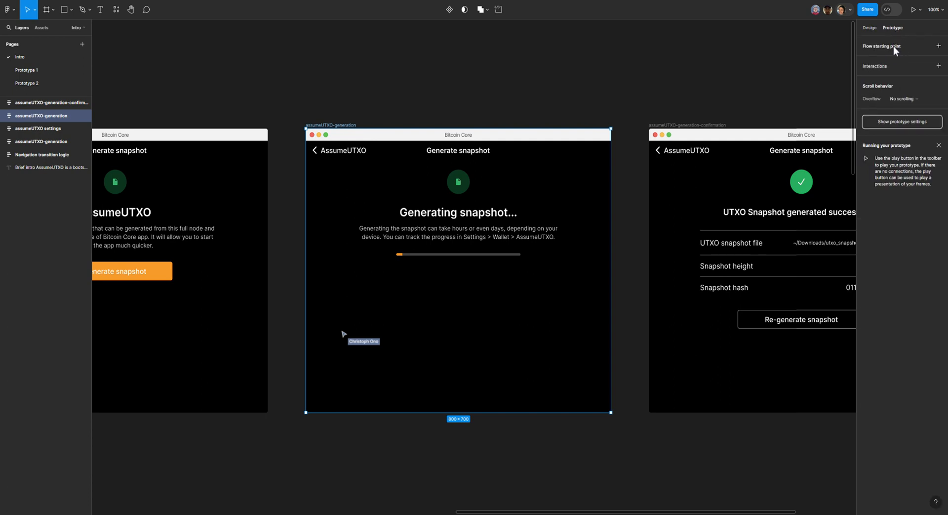
{"action": "left_click", "coordinate": [337, 155]}
{"action": "double_click", "coordinate": [339, 154]}
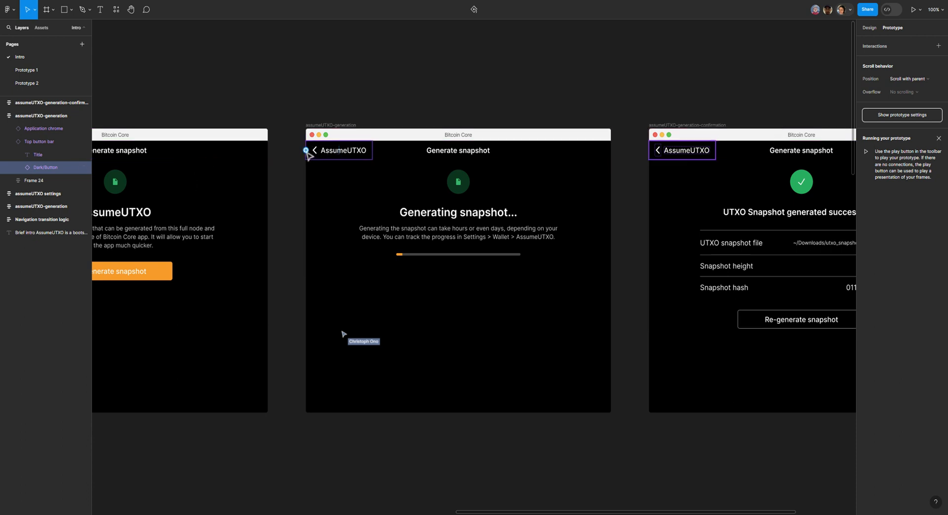
{"action": "left_click_drag", "start_coordinate": [307, 151], "coordinate": [271, 172]}
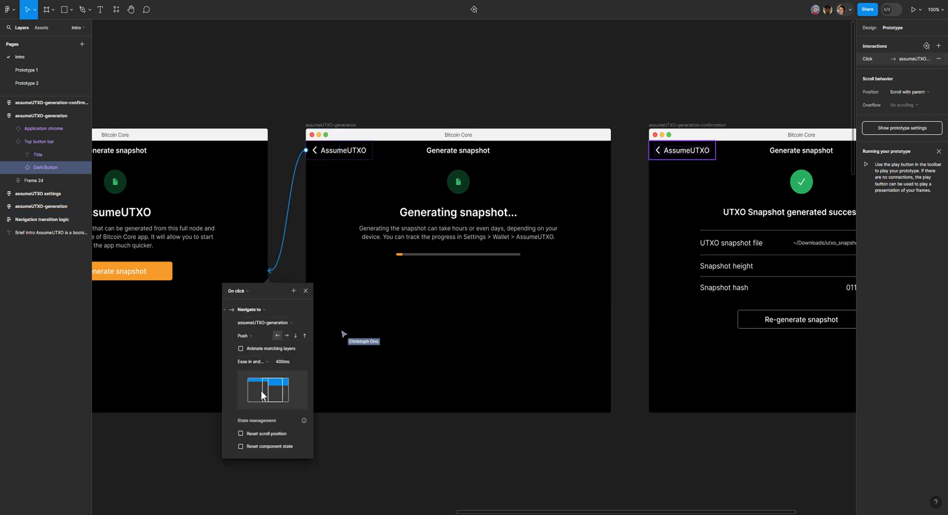
Step: Examine the back connection's interaction settings, including its trigger, destination, direction, easing, duration and the available animation types
{"action": "key", "text": "ctrl+equal"}
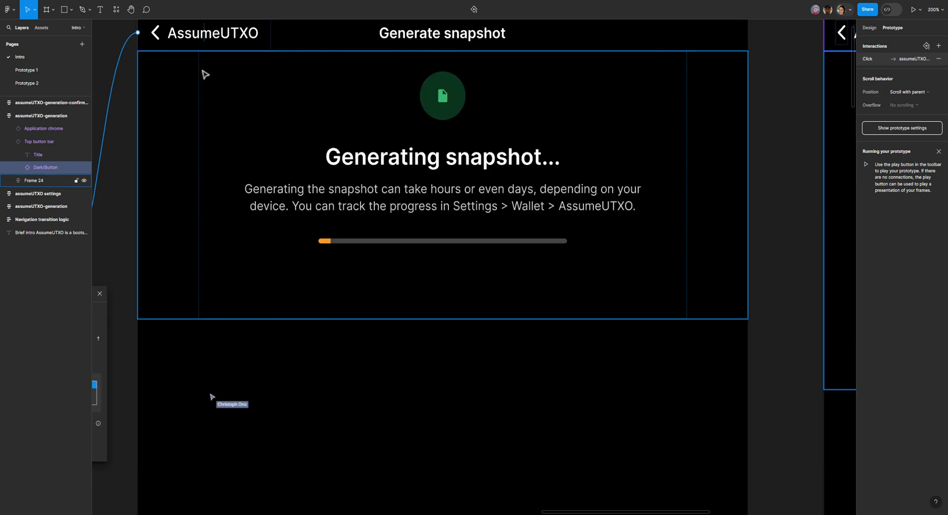
{"action": "left_click", "coordinate": [131, 11]}
{"action": "left_click_drag", "start_coordinate": [254, 225], "coordinate": [644, 90]}
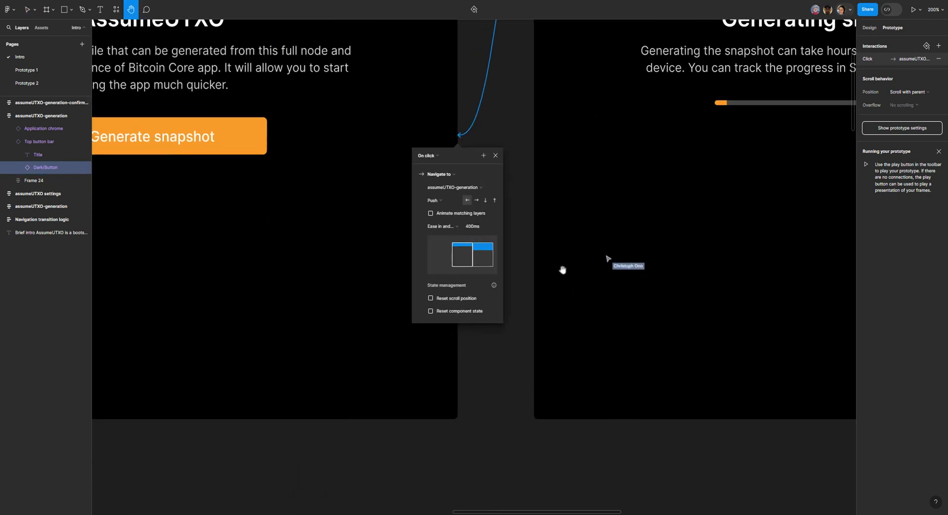
{"action": "key", "text": "ctrl+equal"}
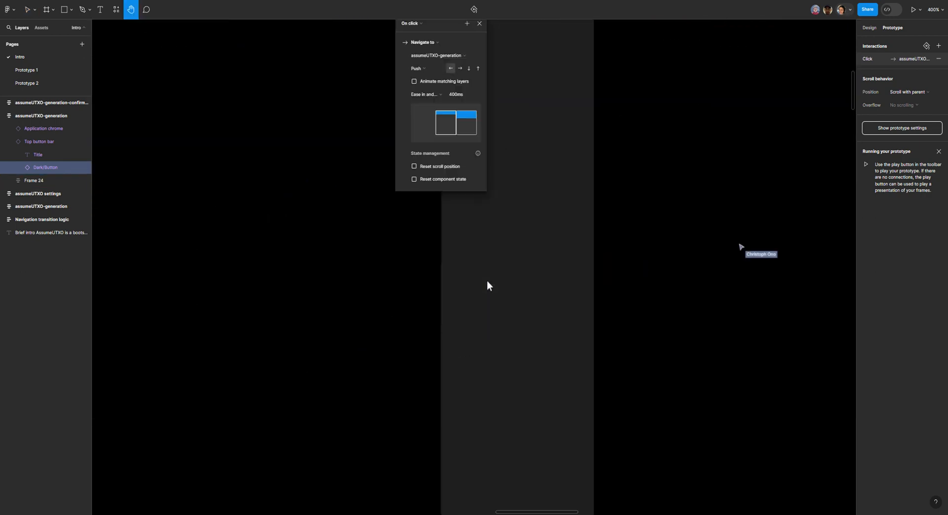
{"action": "scroll", "coordinate": [499, 276], "scroll_direction": "up", "scroll_amount": 3}
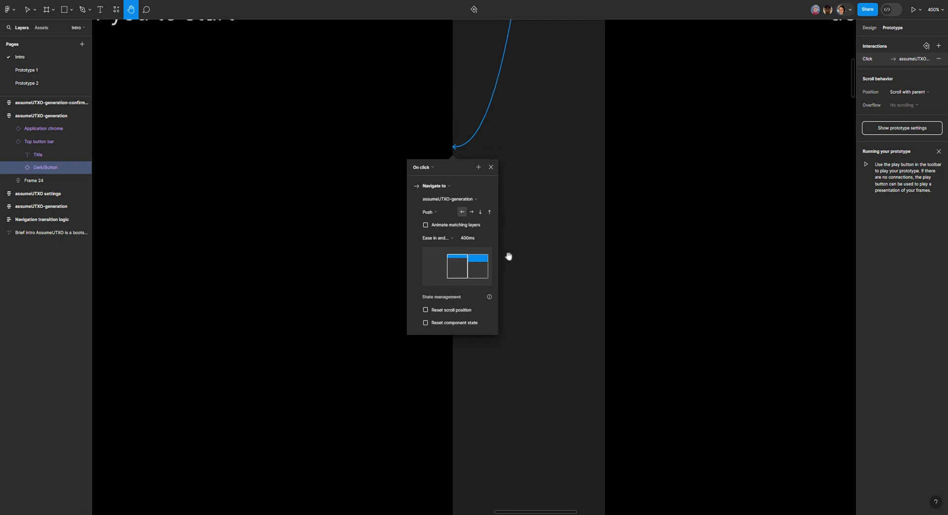
{"action": "key", "text": "minus"}
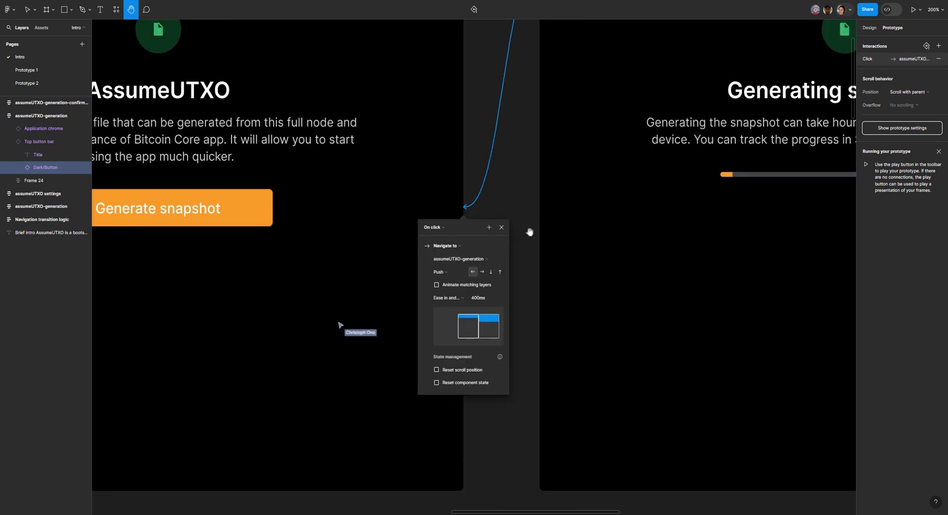
{"action": "left_click_drag", "start_coordinate": [529, 184], "coordinate": [502, 281]}
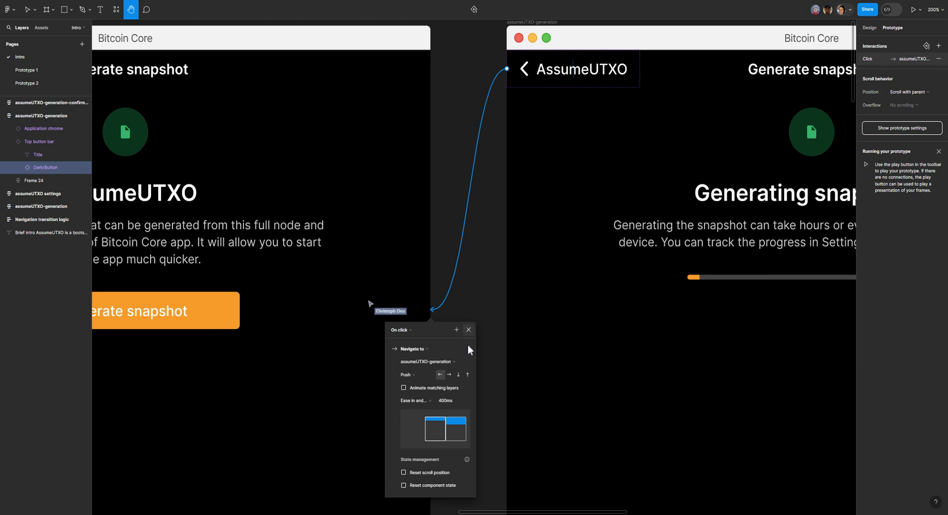
{"action": "left_click_drag", "start_coordinate": [487, 291], "coordinate": [487, 252]}
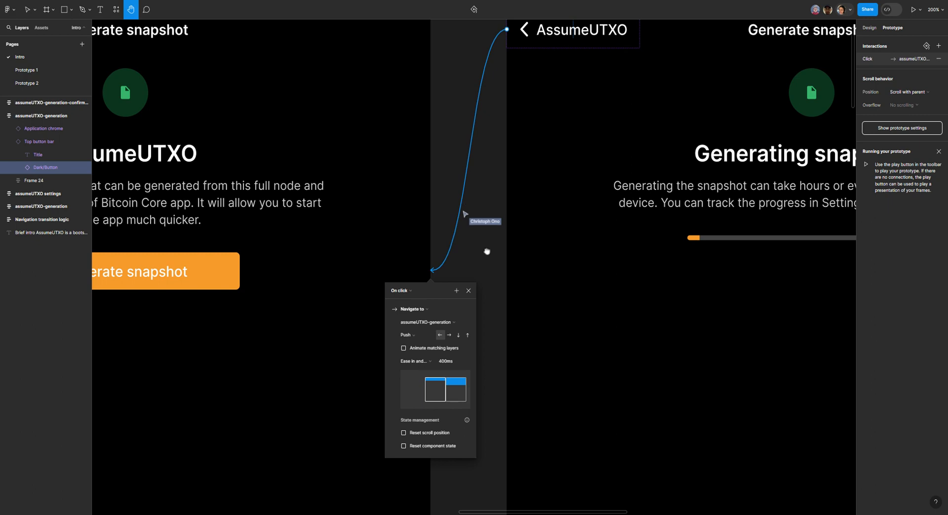
{"action": "left_click_drag", "start_coordinate": [485, 304], "coordinate": [508, 265]}
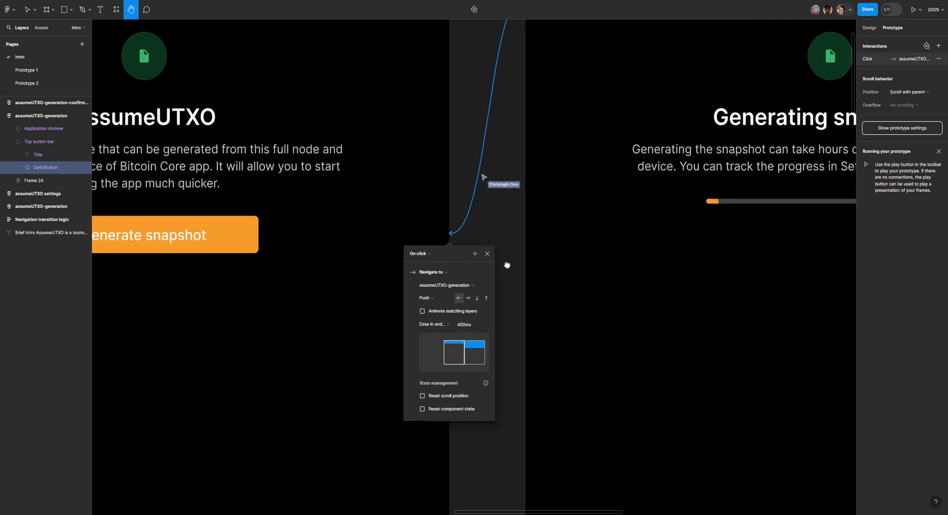
{"action": "left_click_drag", "start_coordinate": [511, 298], "coordinate": [537, 254]}
{"action": "key", "text": "ctrl+plus"}
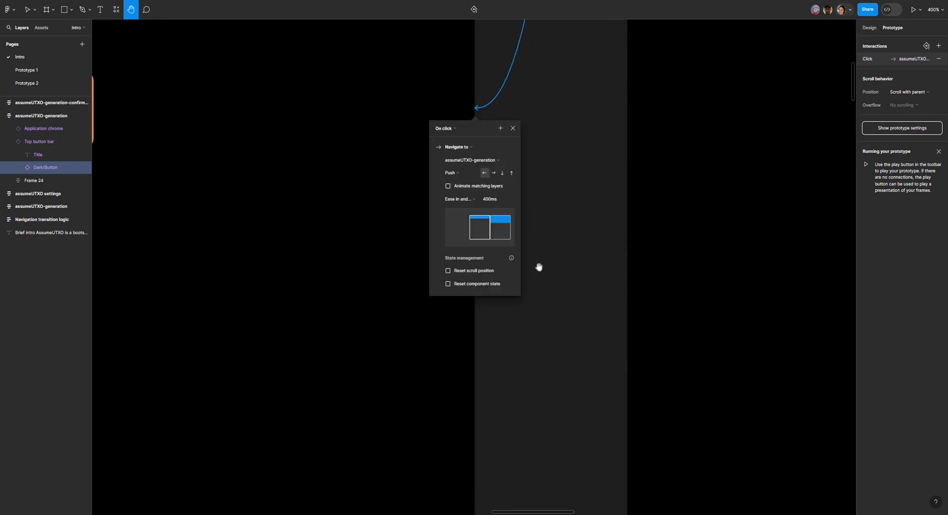
{"action": "left_click", "coordinate": [451, 173]}
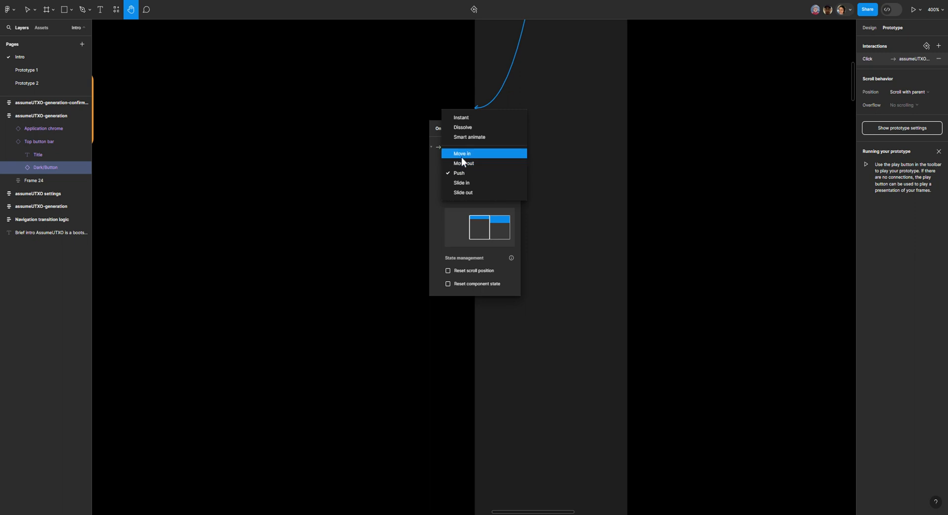
{"action": "left_click", "coordinate": [572, 104]}
Step: Trace the connection up to the AssumeUTXO back button and back down to its interaction details
{"action": "left_click_drag", "start_coordinate": [574, 97], "coordinate": [454, 374]}
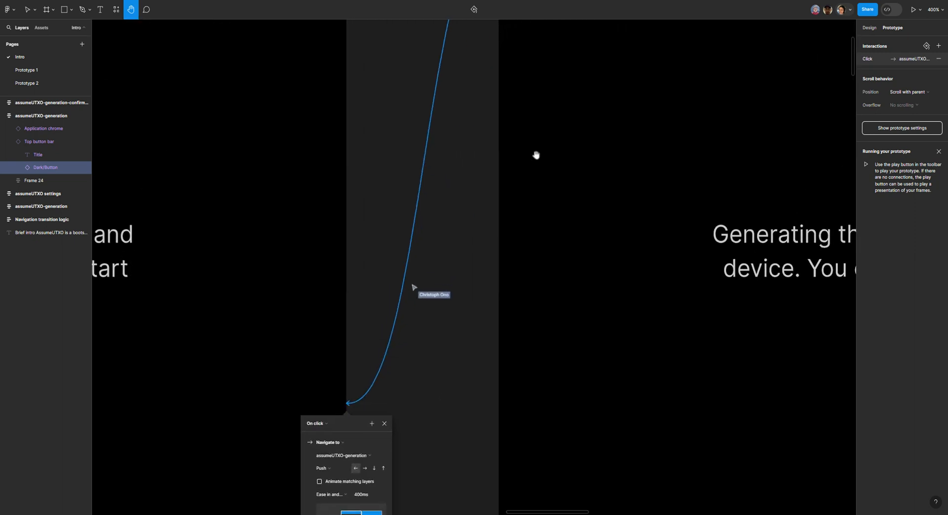
{"action": "left_click_drag", "start_coordinate": [535, 153], "coordinate": [531, 298]}
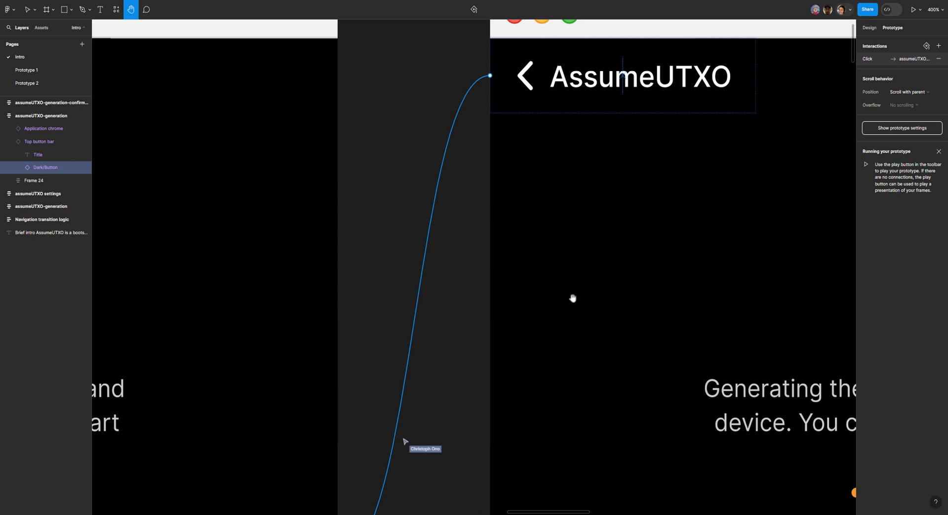
{"action": "left_click_drag", "start_coordinate": [452, 423], "coordinate": [555, 199]}
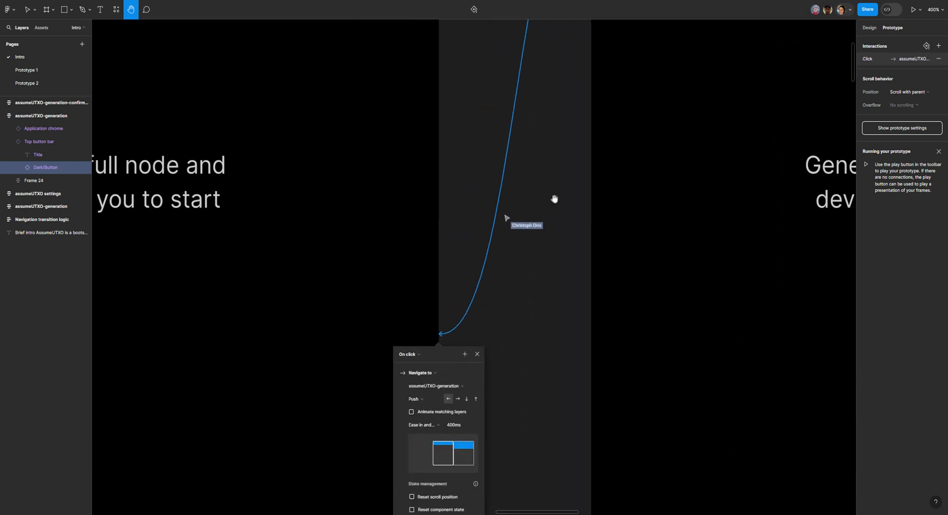
{"action": "left_click_drag", "start_coordinate": [541, 393], "coordinate": [569, 201]}
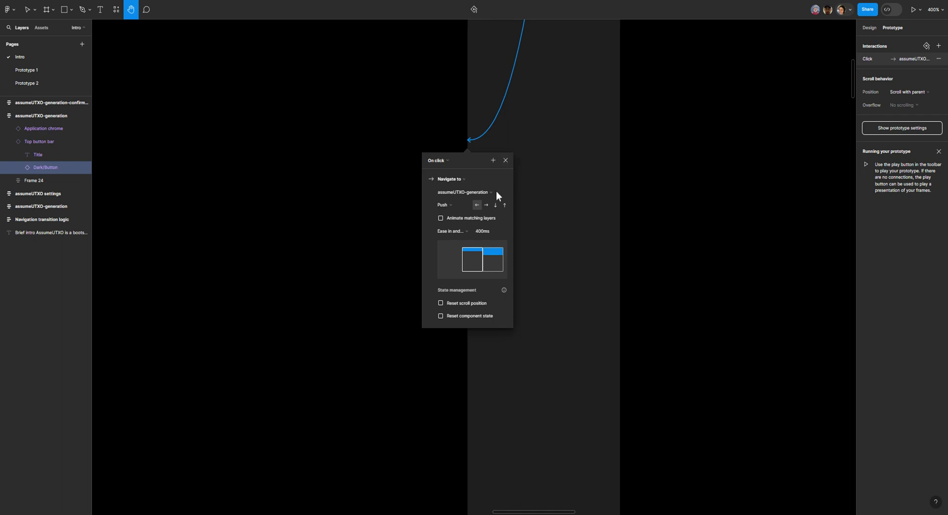
Step: Close the back connection's interaction details and switch to the Prototype 1 page
{"action": "left_click", "coordinate": [505, 160]}
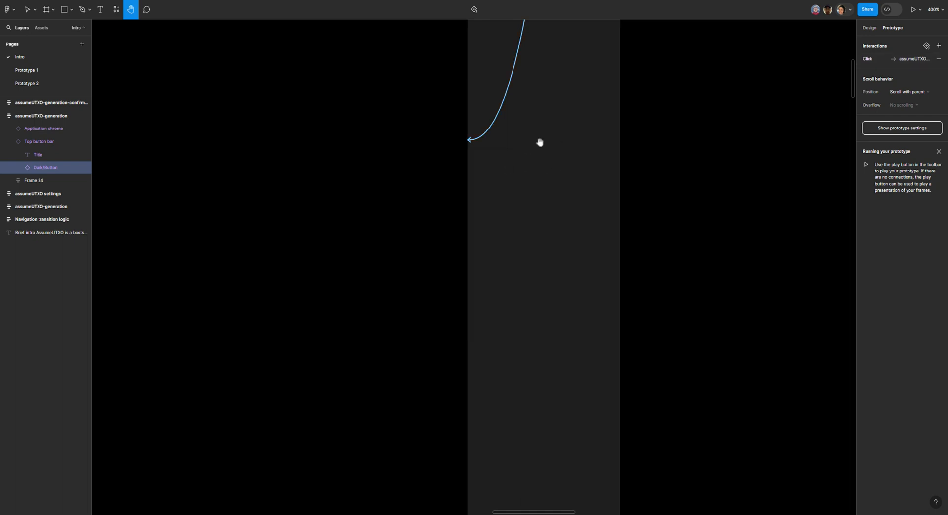
{"action": "left_click_drag", "start_coordinate": [540, 142], "coordinate": [459, 373]}
{"action": "key", "text": "ctrl+minus"}
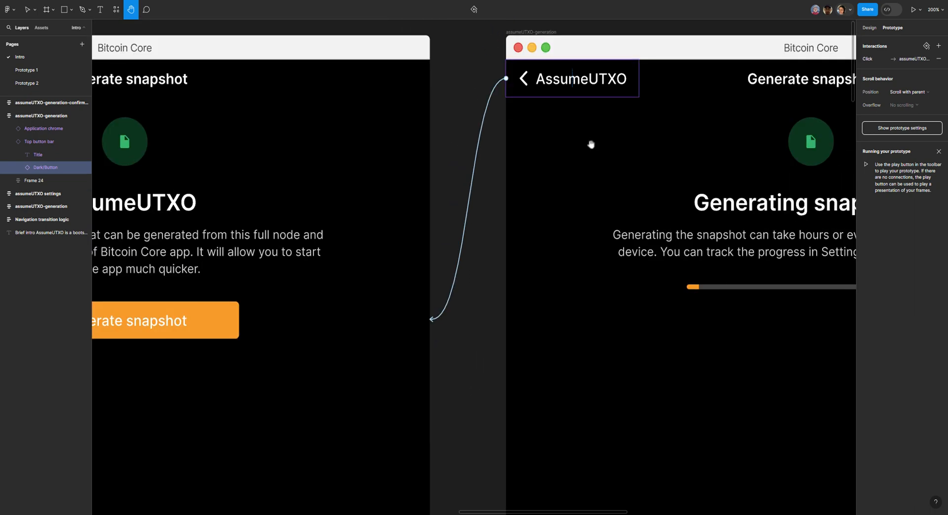
{"action": "left_click_drag", "start_coordinate": [592, 166], "coordinate": [513, 203]}
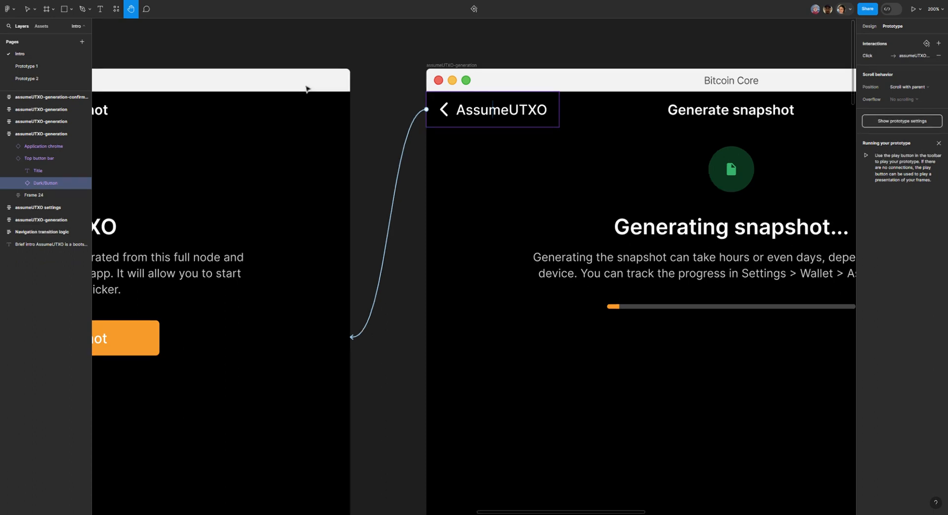
{"action": "left_click", "coordinate": [25, 66]}
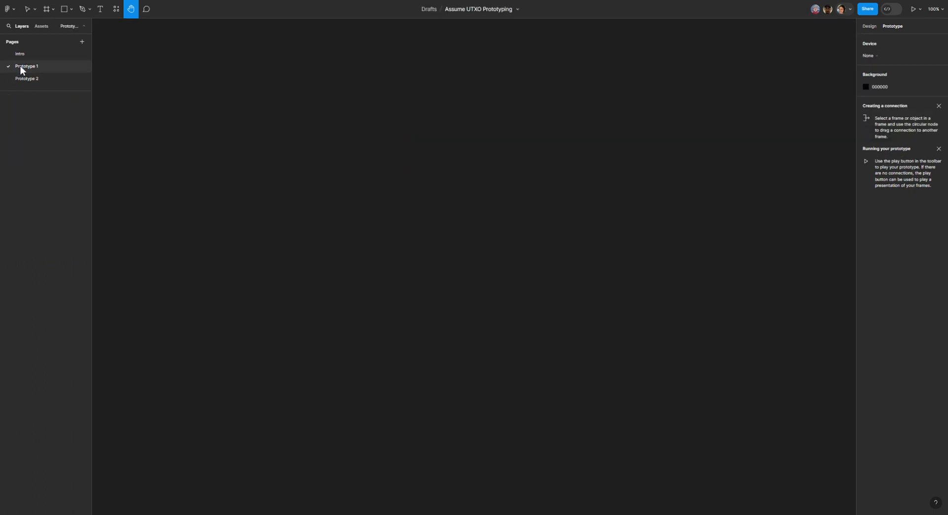
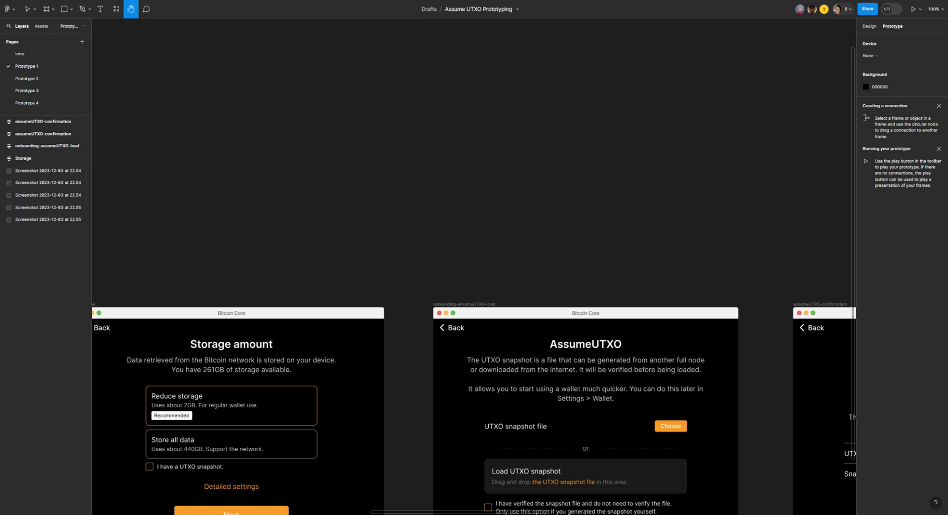
Step: Look over the onboarding and AssumeUTXO screens on the Prototype 1 page and check the list of collaborators in the file
{"action": "left_click_drag", "start_coordinate": [261, 165], "coordinate": [636, 62]}
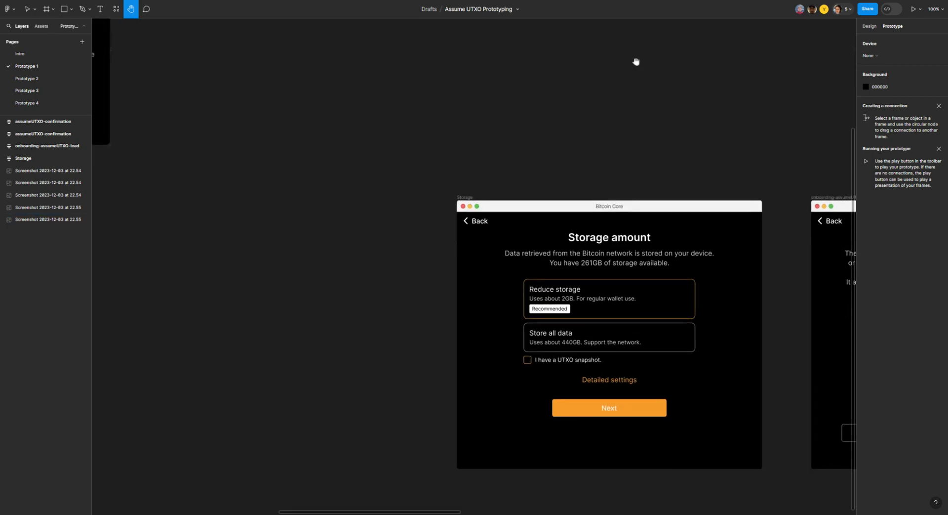
{"action": "scroll", "coordinate": [622, 81], "scroll_direction": "down", "scroll_amount": 6}
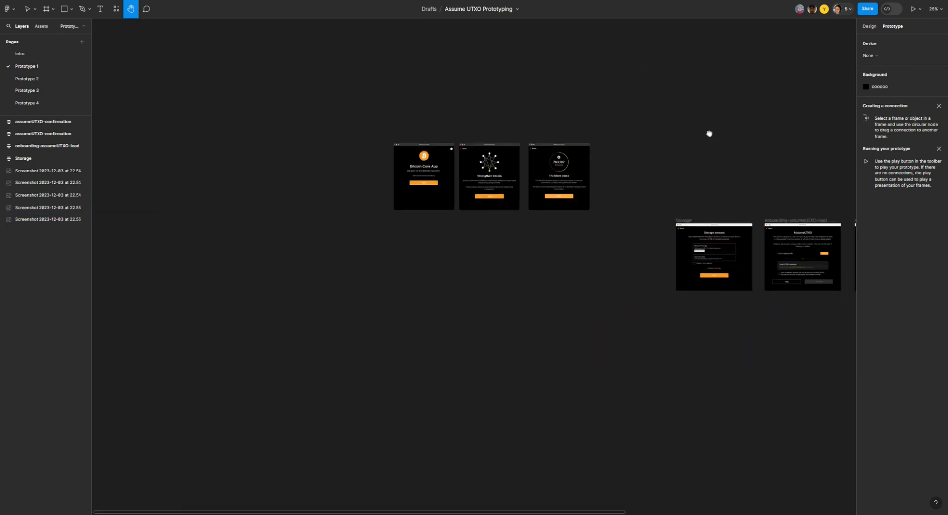
{"action": "left_click_drag", "start_coordinate": [681, 134], "coordinate": [601, 153]}
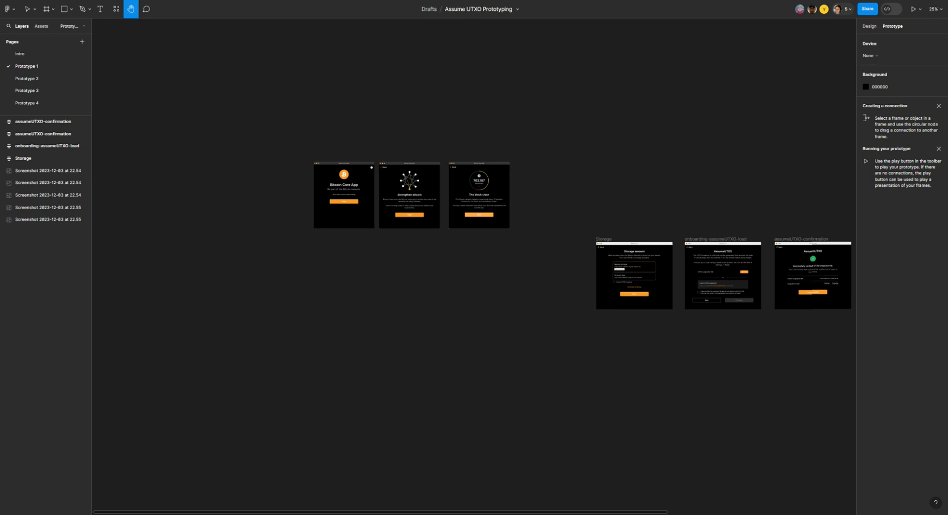
{"action": "left_click", "coordinate": [854, 10]}
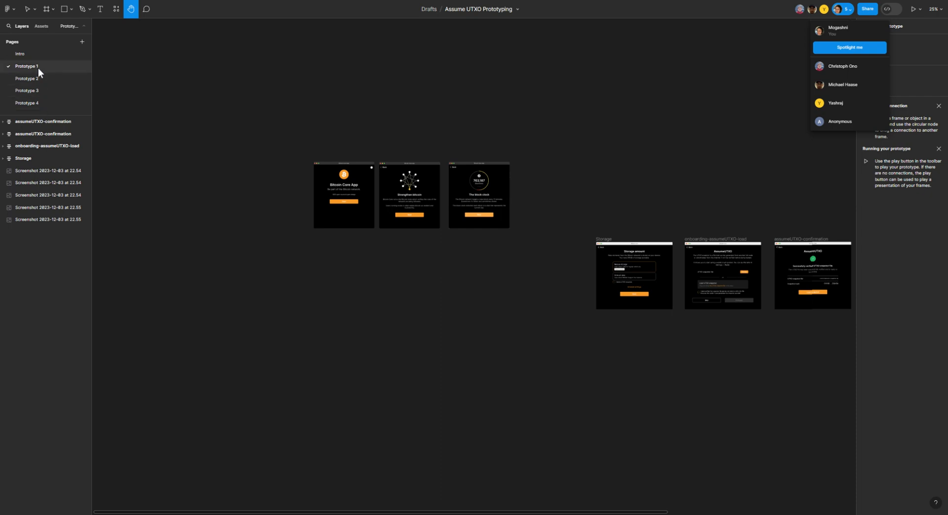
{"action": "left_click_drag", "start_coordinate": [155, 106], "coordinate": [59, 123]}
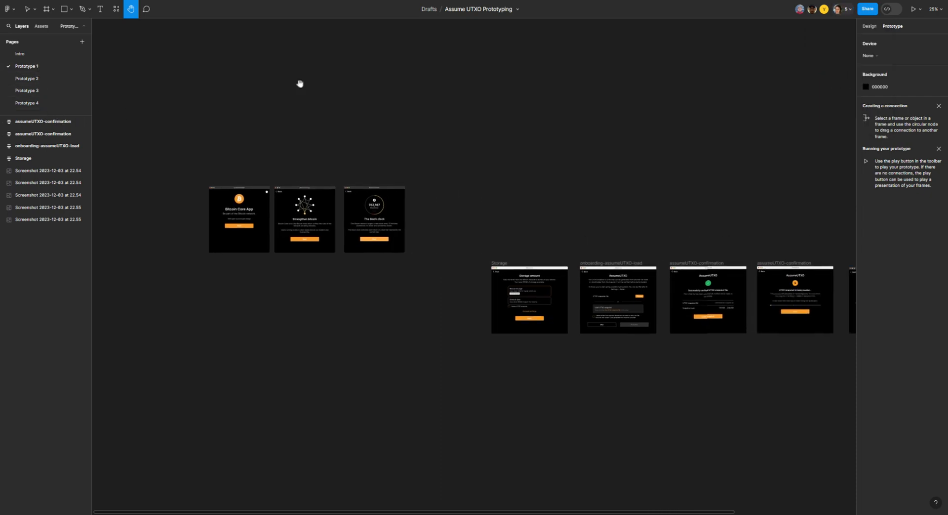
{"action": "left_click_drag", "start_coordinate": [300, 80], "coordinate": [197, 75]}
{"action": "left_click_drag", "start_coordinate": [627, 139], "coordinate": [722, 111]}
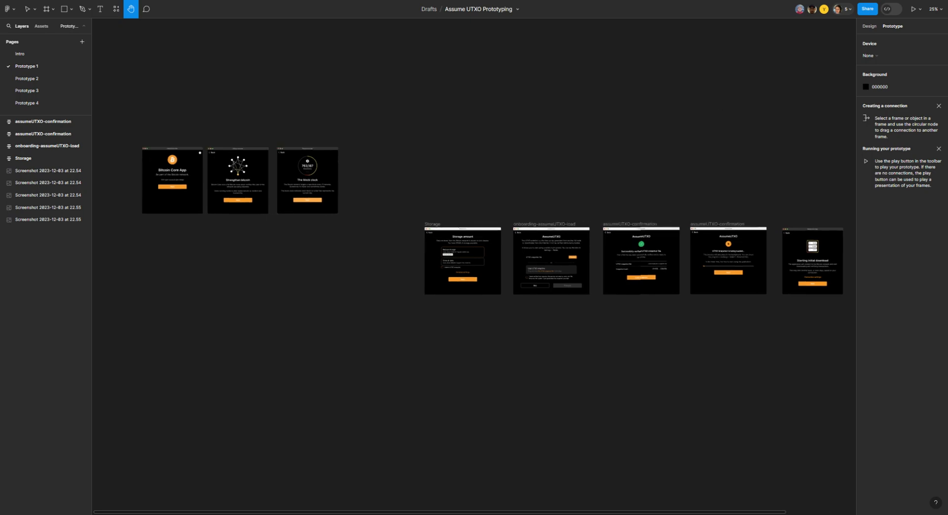
Step: Look through the Prototype 2, Prototype 1 and Prototype 3 pages
{"action": "left_click", "coordinate": [51, 79]}
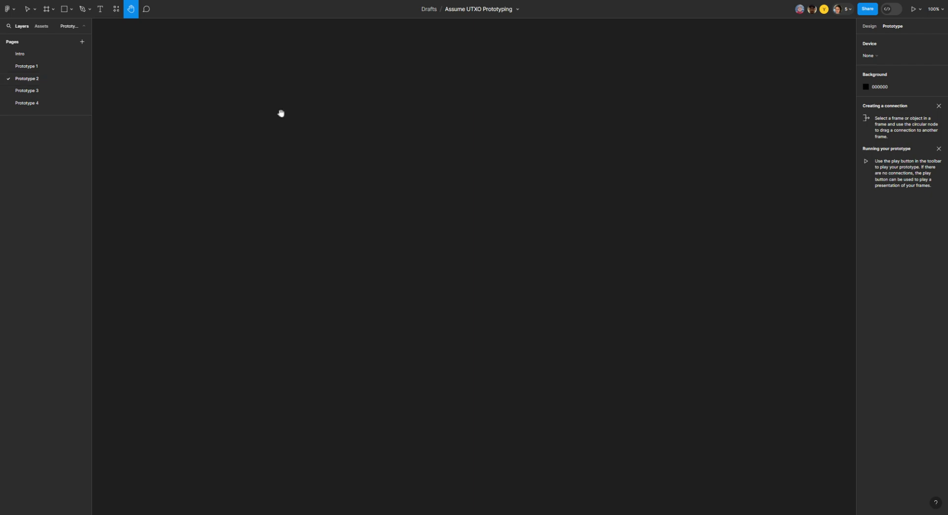
{"action": "left_click", "coordinate": [24, 67]}
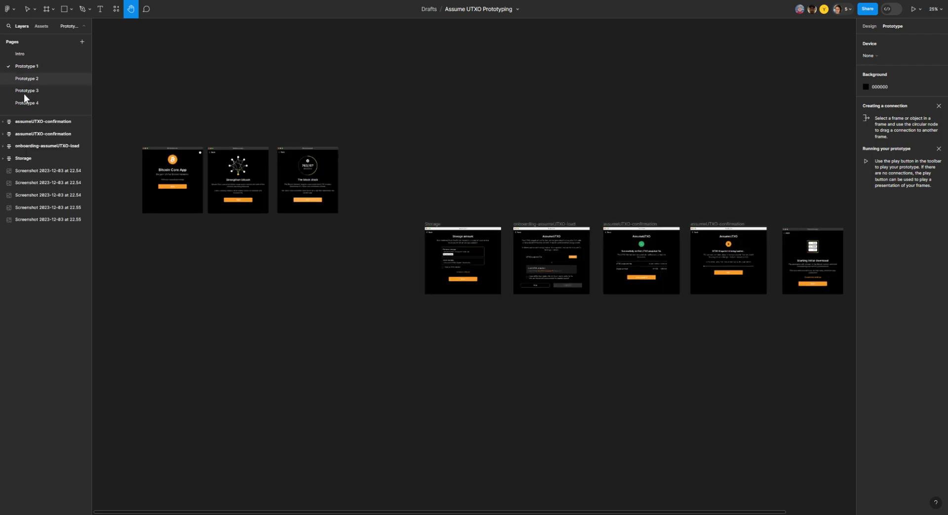
{"action": "left_click", "coordinate": [24, 94]}
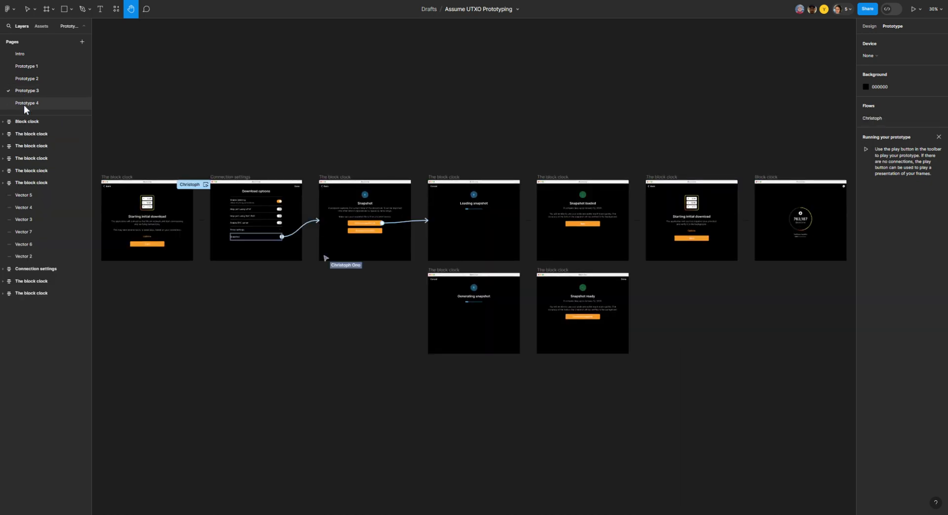
Step: Rename the Prototype 4 page by adding its contributor's name in parentheses after the existing title
{"action": "left_click", "coordinate": [24, 103]}
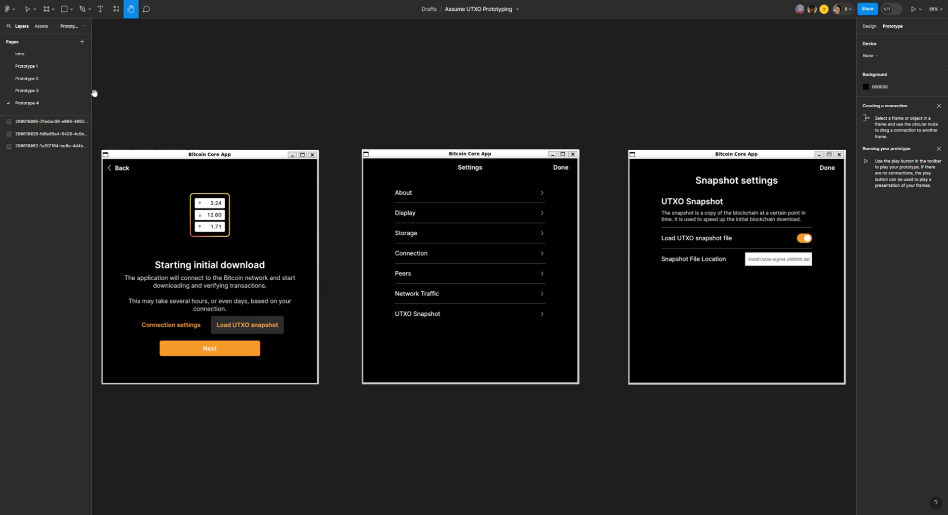
{"action": "right_click", "coordinate": [32, 108]}
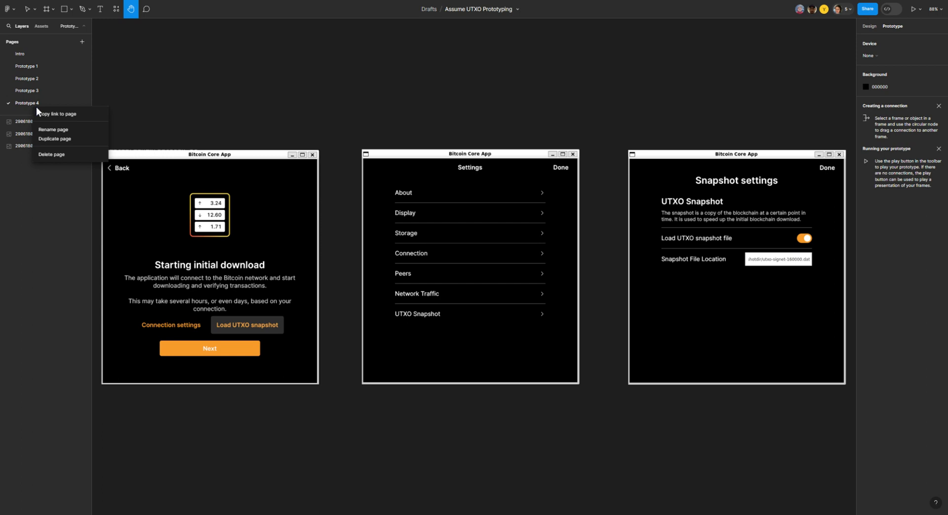
{"action": "left_click", "coordinate": [53, 130]}
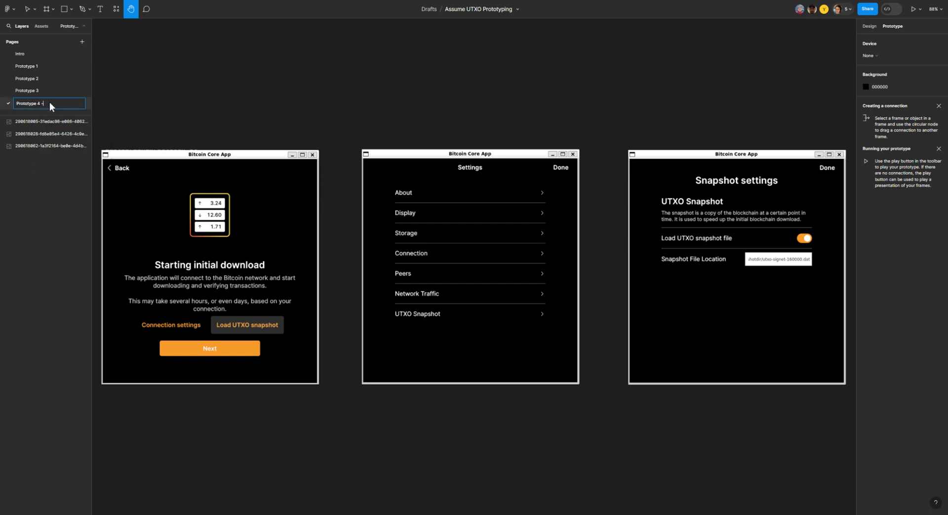
{"action": "type", "text": "- Gee"}
{"action": "key", "text": "Return"}
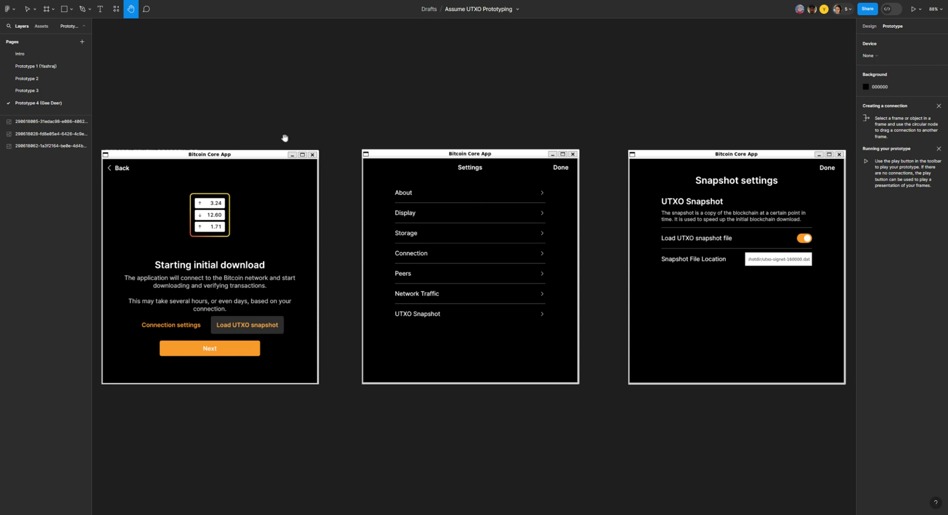
{"action": "left_click_drag", "start_coordinate": [197, 111], "coordinate": [256, 97]}
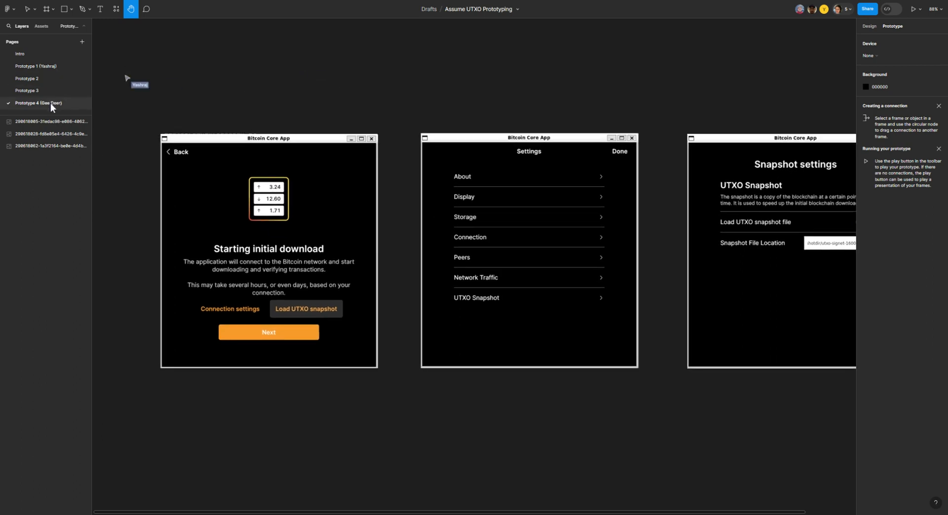
Step: Rename the Prototype 3 page by adding a dash and its contributor's first name after the existing title
{"action": "left_click", "coordinate": [41, 89]}
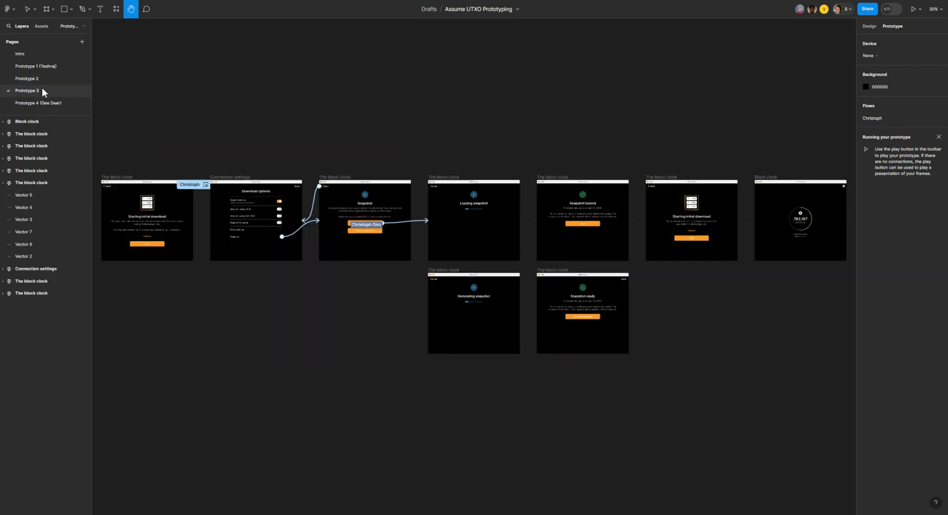
{"action": "right_click", "coordinate": [42, 90]}
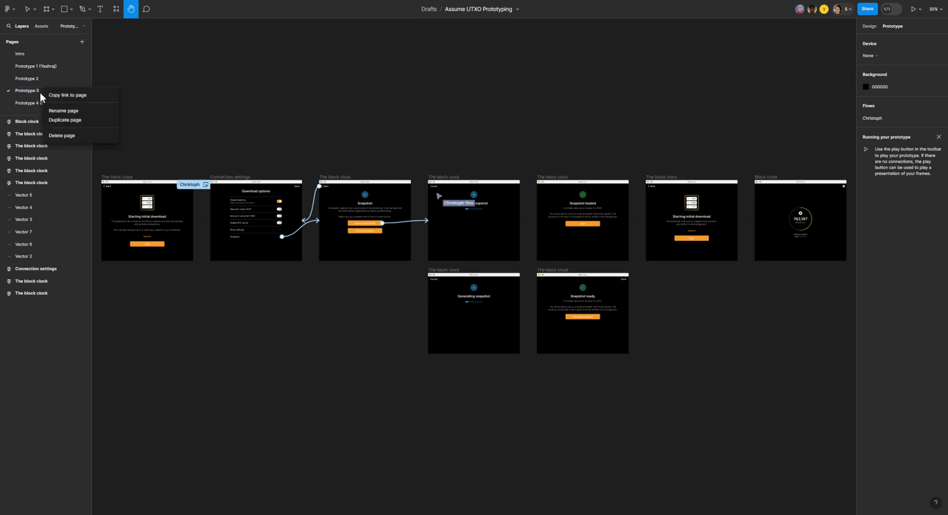
{"action": "left_click", "coordinate": [49, 110]}
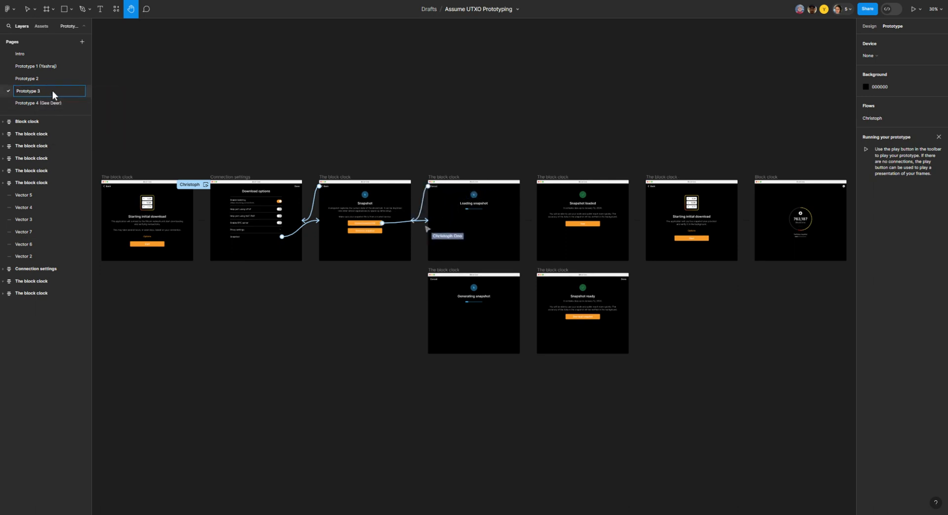
{"action": "type", "text": "- Cristoph"}
{"action": "key", "text": "BackSpace"}
{"action": "key", "text": "BackSpace"}
{"action": "key", "text": "BackSpace"}
{"action": "key", "text": "BackSpace"}
{"action": "key", "text": "BackSpace"}
{"action": "key", "text": "BackSpace"}
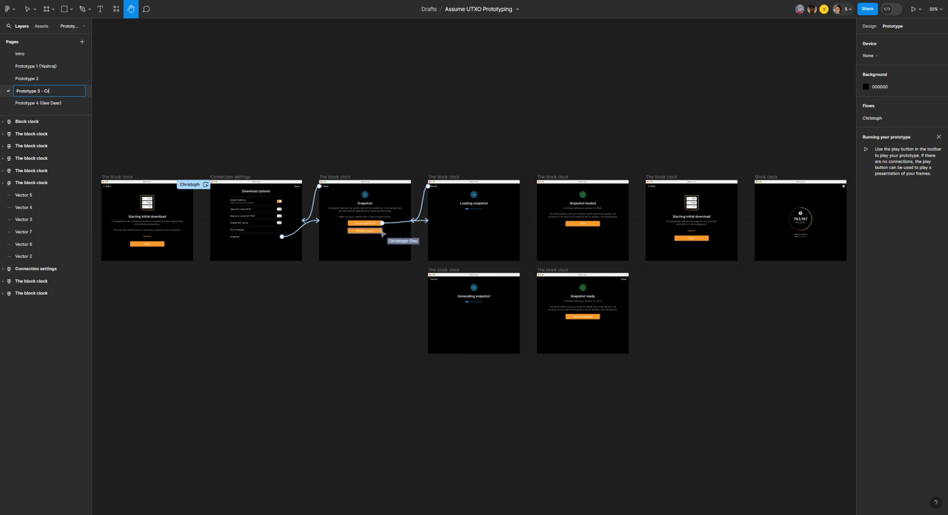
{"action": "type", "text": "hristoph"}
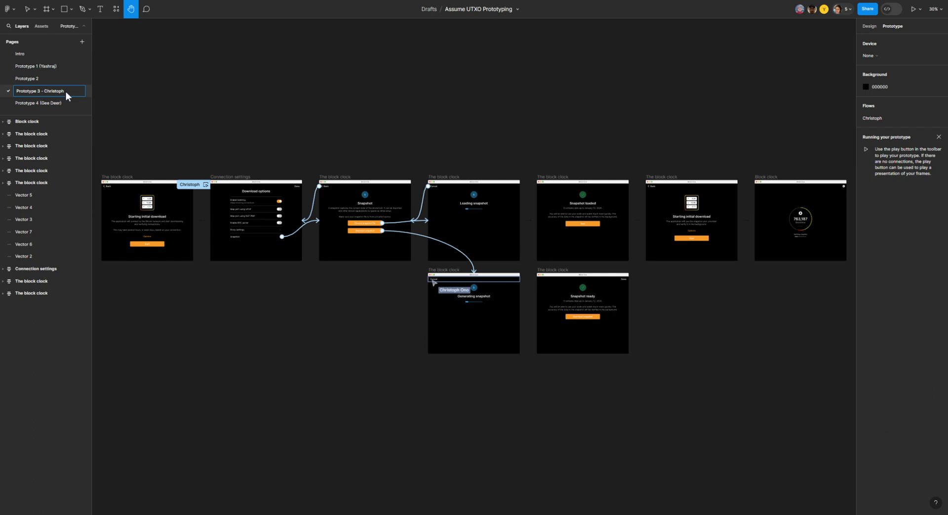
{"action": "left_click", "coordinate": [206, 91]}
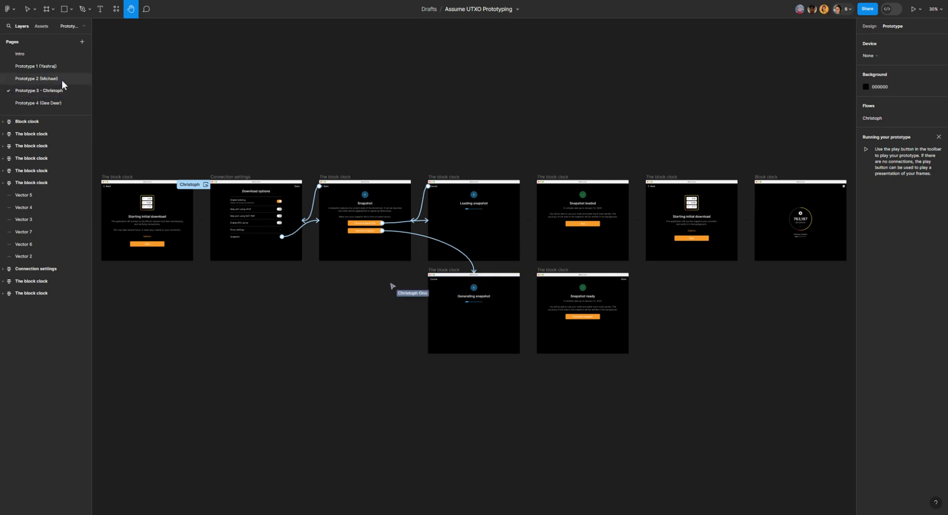
Step: Add a page to the file and name it Prototype followed by the contributor's short name in parentheses
{"action": "left_click", "coordinate": [82, 42]}
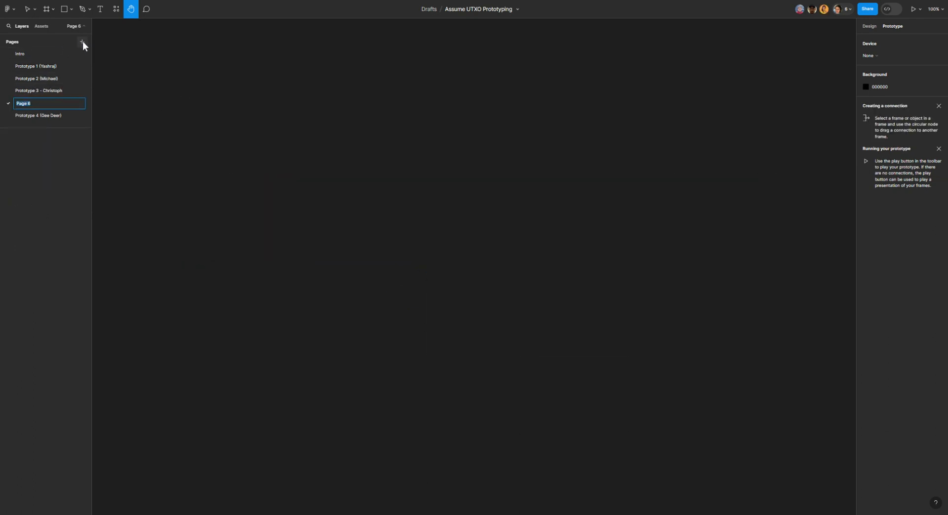
{"action": "type", "text": "Prototype (Mo"}
{"action": "left_click", "coordinate": [237, 169]}
Step: Copy all the frames and arrows from the Prototype 3 page and paste them onto the unnumbered Prototype page
{"action": "left_click", "coordinate": [55, 65]}
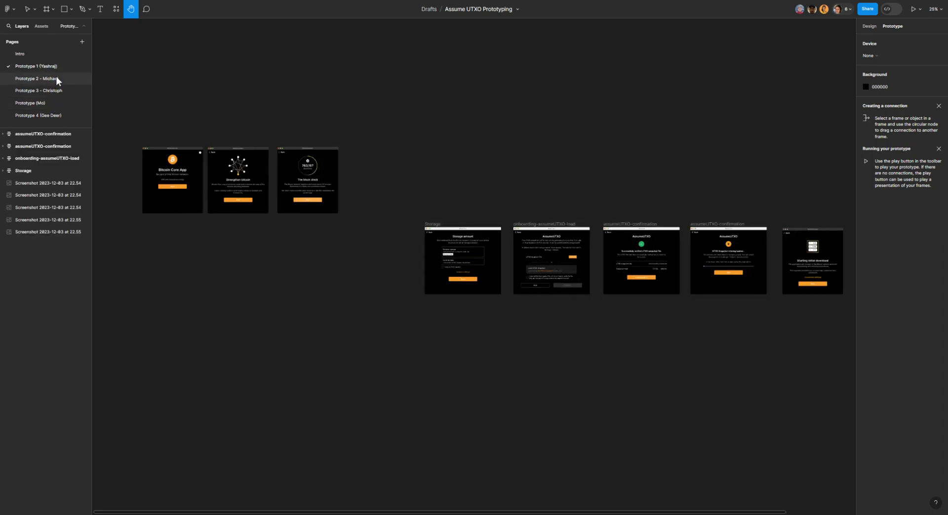
{"action": "left_click", "coordinate": [56, 77]}
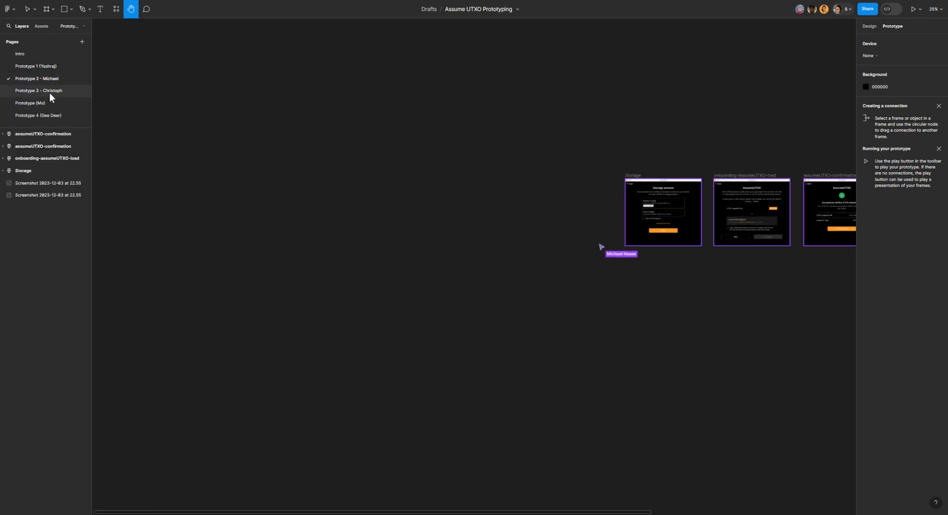
{"action": "left_click", "coordinate": [49, 91]}
{"action": "left_click_drag", "start_coordinate": [137, 91], "coordinate": [104, 104]}
{"action": "left_click_drag", "start_coordinate": [601, 101], "coordinate": [592, 75]}
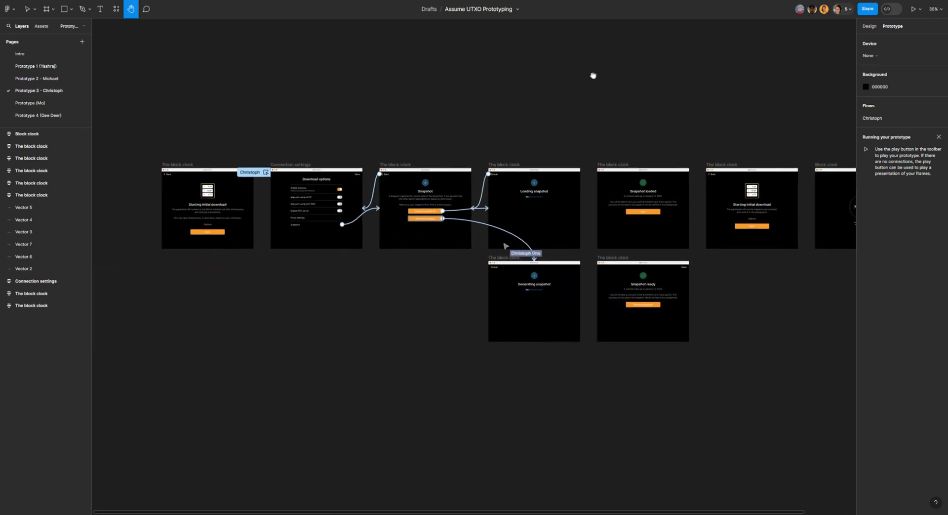
{"action": "key", "text": "ctrl+minus"}
{"action": "left_click_drag", "start_coordinate": [562, 103], "coordinate": [497, 96]}
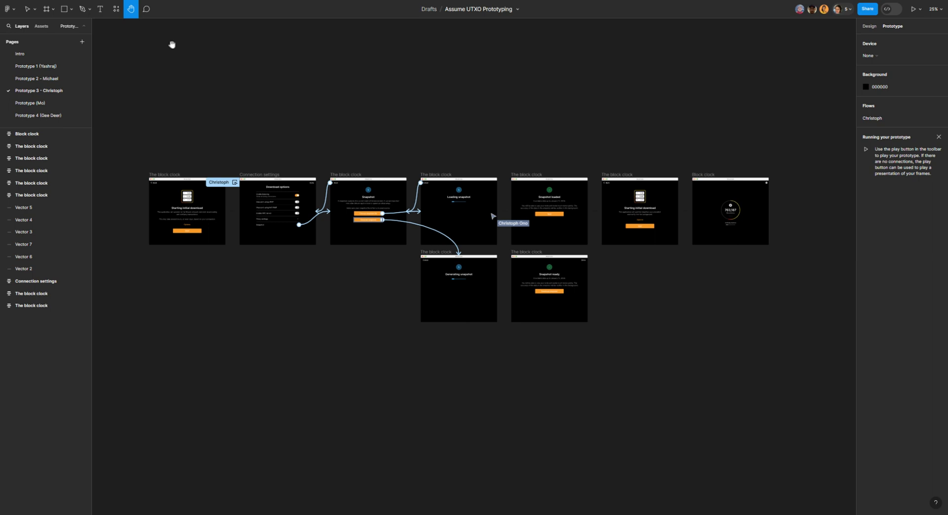
{"action": "left_click", "coordinate": [30, 7]}
{"action": "left_click_drag", "start_coordinate": [160, 135], "coordinate": [798, 336]}
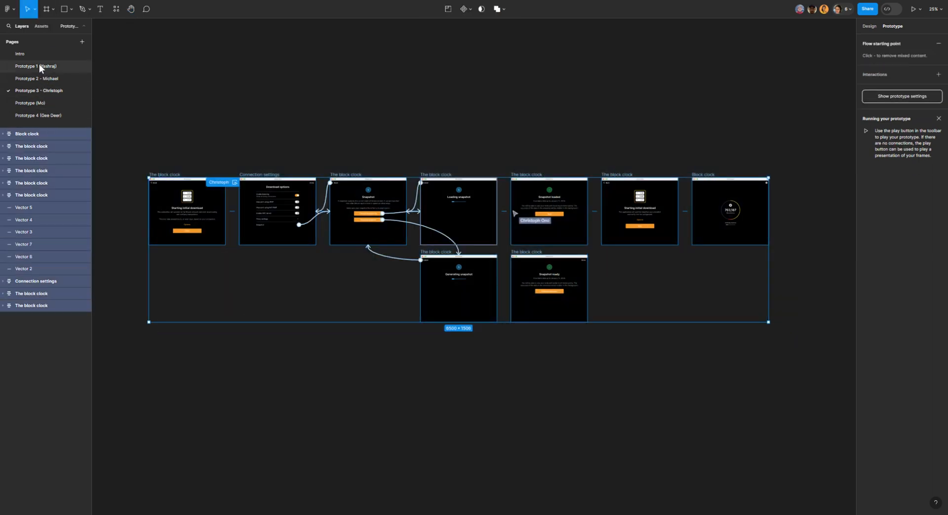
{"action": "left_click", "coordinate": [34, 103]}
{"action": "right_click", "coordinate": [284, 200]}
{"action": "left_click", "coordinate": [291, 198]}
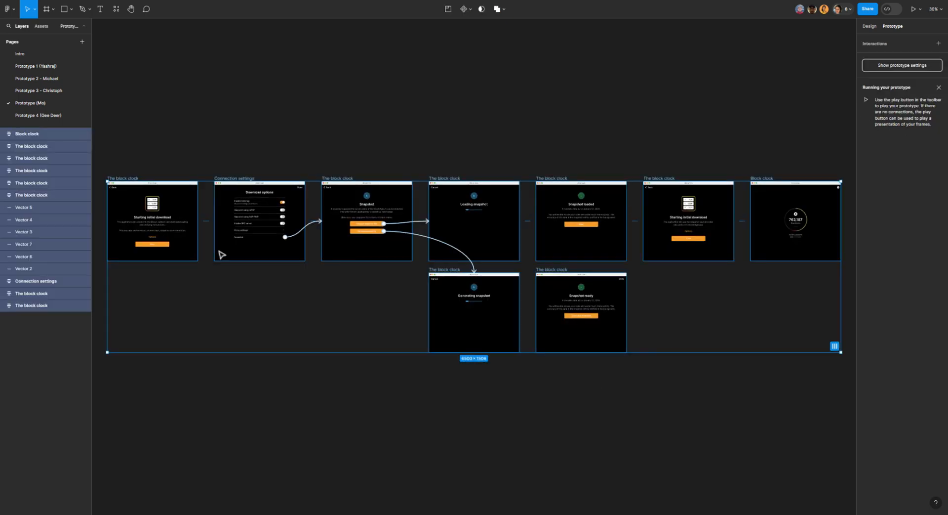
Step: Delete the arrow between the first two frames and the prototype connection from the Snapshot screen's upper button to Loading snapshot
{"action": "left_click", "coordinate": [207, 222]}
{"action": "key", "text": "Delete"}
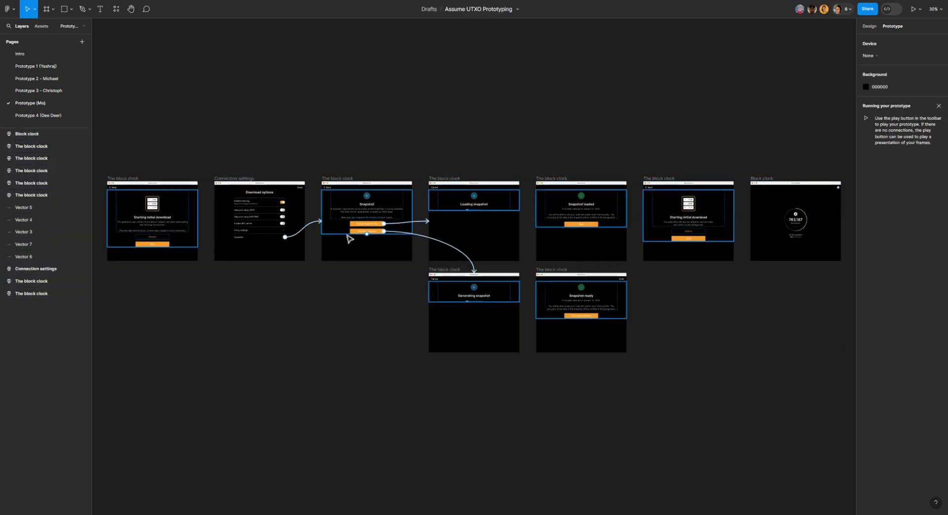
{"action": "left_click", "coordinate": [422, 223]}
{"action": "key", "text": "Delete"}
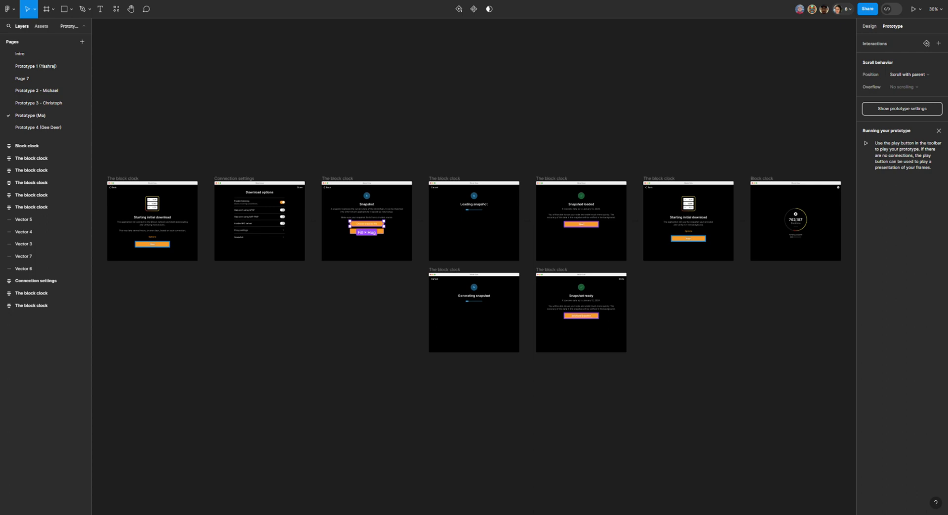
{"action": "left_click", "coordinate": [261, 146]}
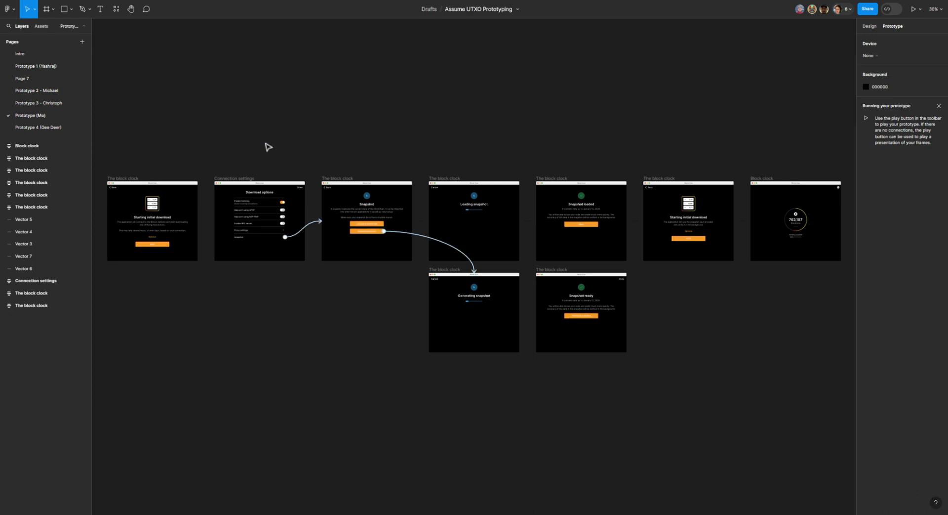
Step: Remove the prototype connection from the Snapshot row of the Connection settings frame to the Snapshot screen
{"action": "left_click", "coordinate": [130, 8]}
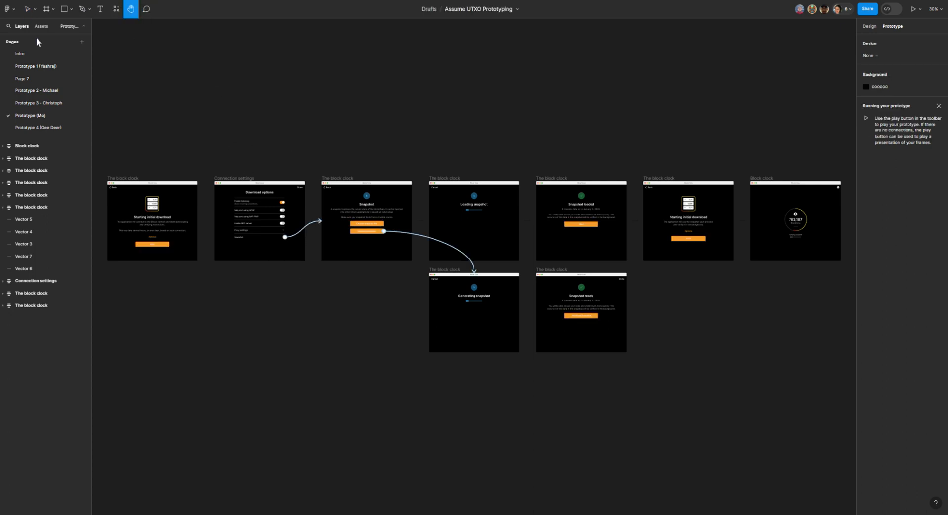
{"action": "left_click", "coordinate": [28, 15]}
{"action": "left_click", "coordinate": [313, 226]}
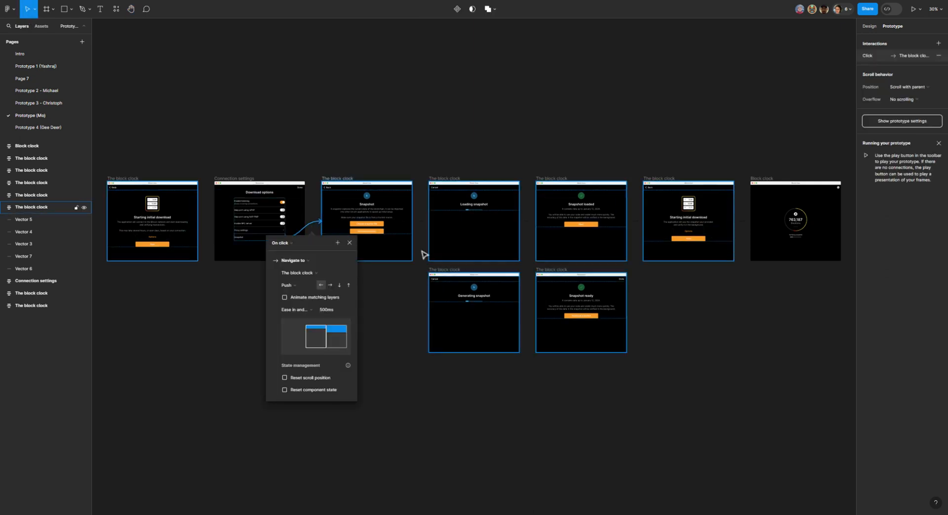
{"action": "left_click", "coordinate": [352, 242]}
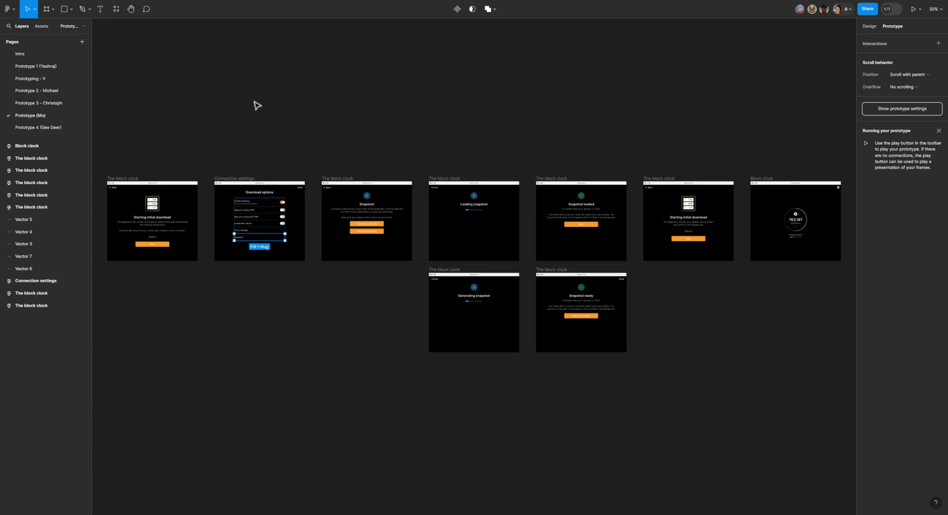
Step: Add a prototype connection from the Start button on the Starting initial download screen to the Connection settings frame
{"action": "left_click", "coordinate": [130, 9]}
{"action": "left_click_drag", "start_coordinate": [352, 117], "coordinate": [479, 133]}
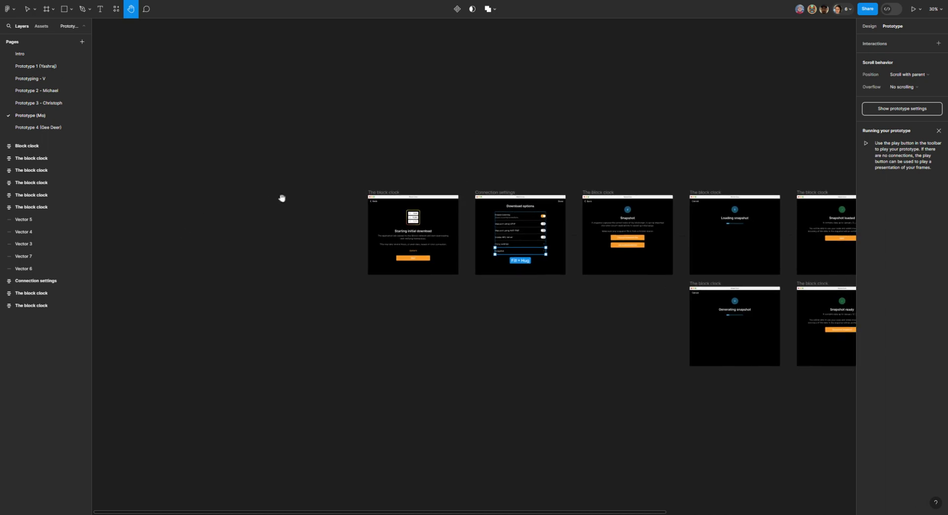
{"action": "left_click_drag", "start_coordinate": [339, 197], "coordinate": [207, 173]}
{"action": "key", "text": "ctrl+plus"}
{"action": "left_click_drag", "start_coordinate": [294, 312], "coordinate": [457, 327]}
{"action": "key", "text": "ctrl+plus"}
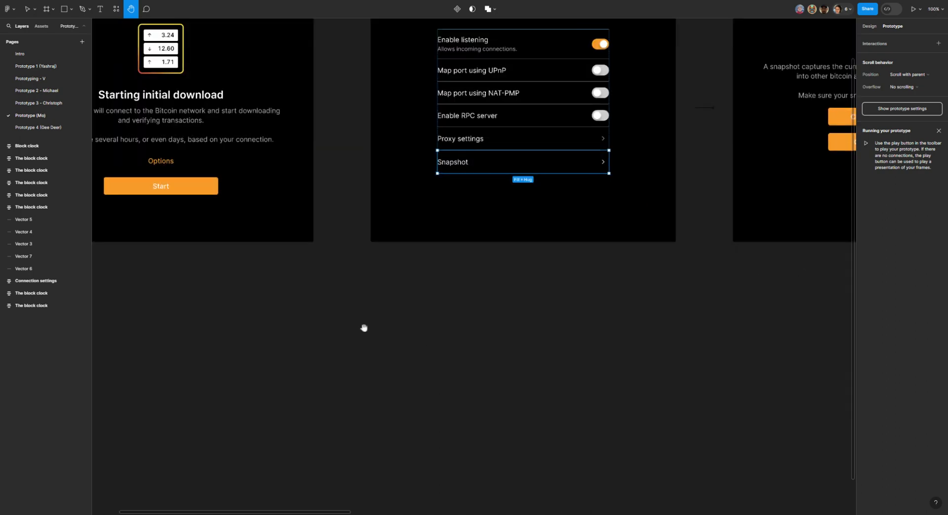
{"action": "left_click_drag", "start_coordinate": [364, 327], "coordinate": [491, 358]}
{"action": "left_click", "coordinate": [27, 4]}
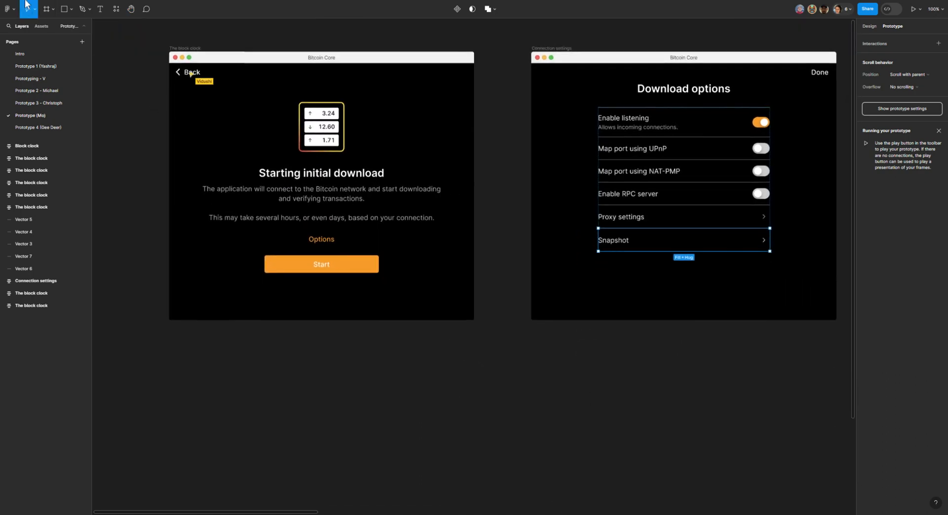
{"action": "left_click", "coordinate": [339, 269]}
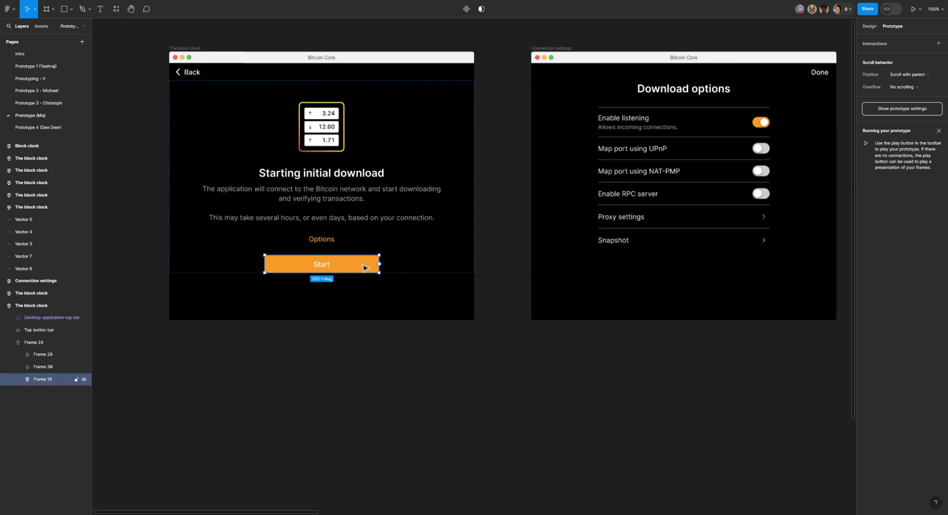
{"action": "left_click_drag", "start_coordinate": [379, 264], "coordinate": [518, 221]}
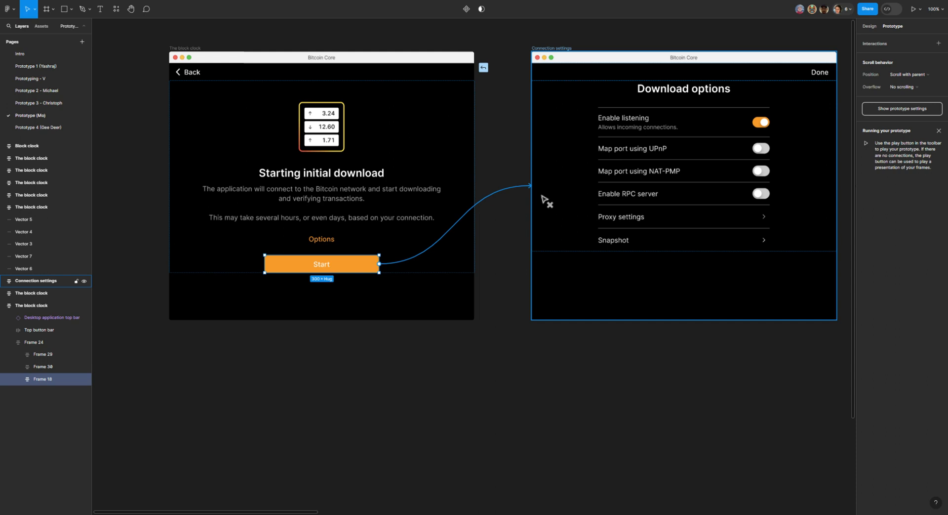
{"action": "left_click_drag", "start_coordinate": [546, 200], "coordinate": [546, 200]}
Step: Set the Start button connection's animation to Slide in with the rightward direction, and close its interaction details
{"action": "left_click", "coordinate": [131, 8]}
{"action": "left_click_drag", "start_coordinate": [339, 85], "coordinate": [265, 103]}
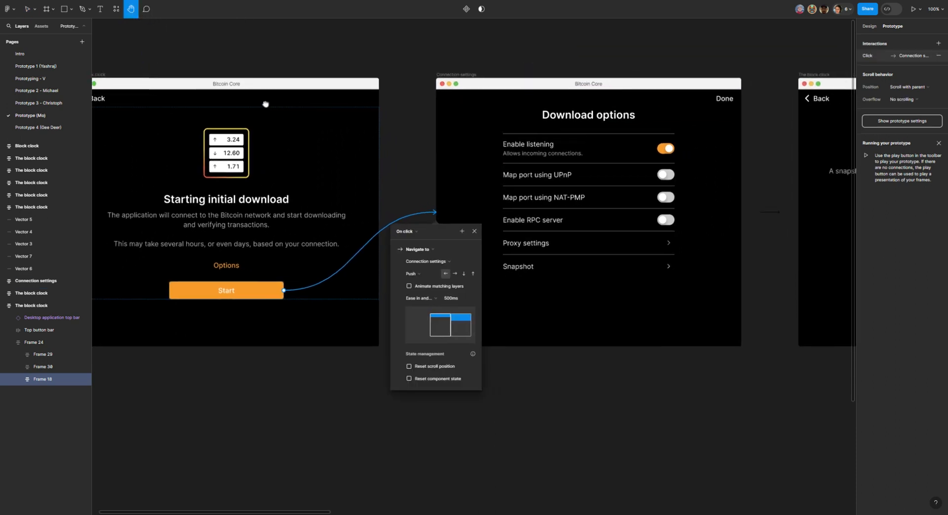
{"action": "left_click", "coordinate": [455, 274]}
{"action": "left_click", "coordinate": [429, 275]}
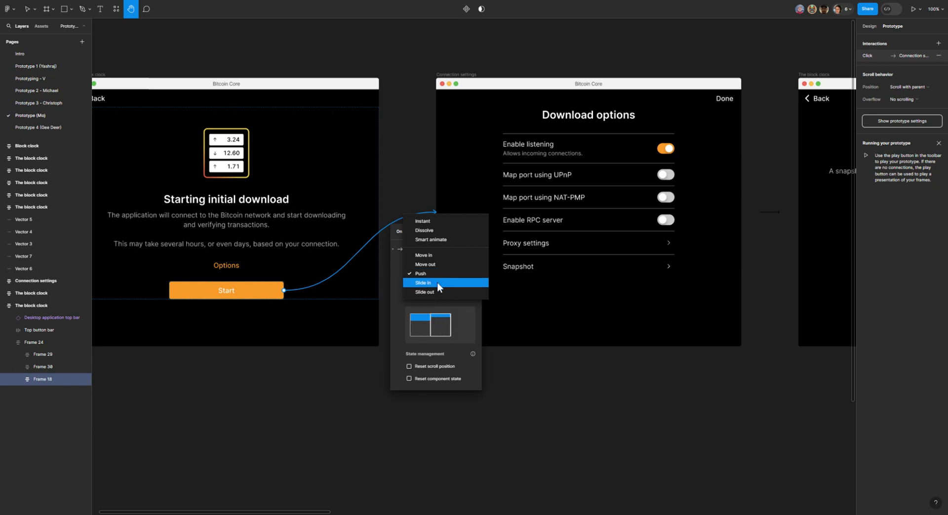
{"action": "left_click", "coordinate": [437, 282]}
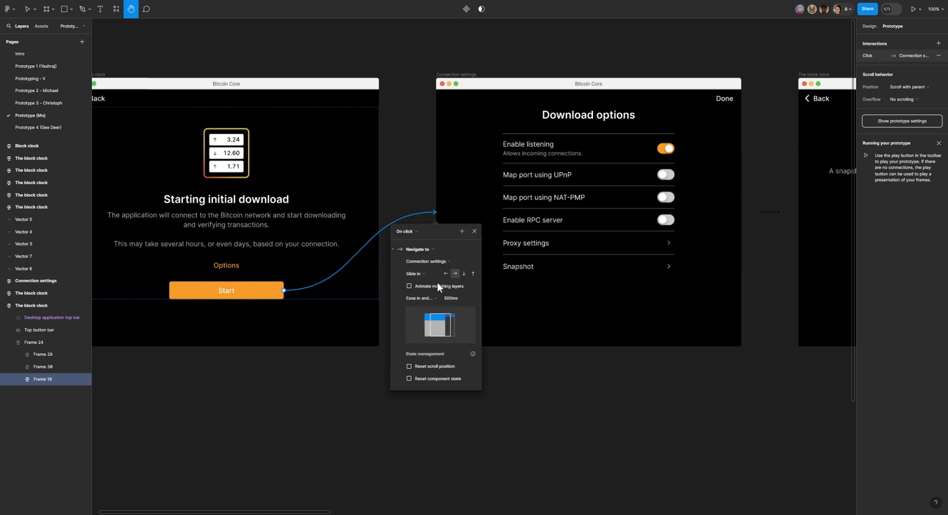
{"action": "left_click", "coordinate": [472, 231]}
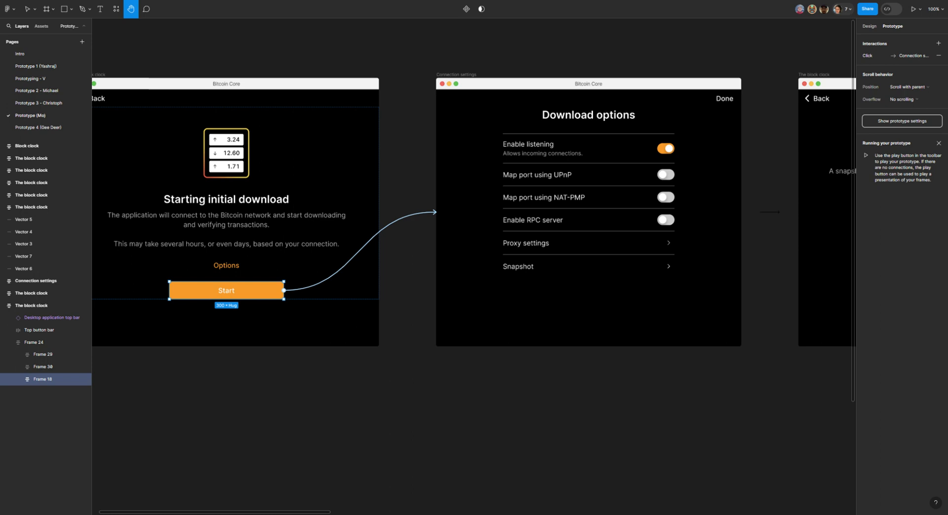
Step: Add a prototype connection from the Snapshot row of the Connection settings frame to the Snapshot screen
{"action": "left_click_drag", "start_coordinate": [390, 42], "coordinate": [179, 63]}
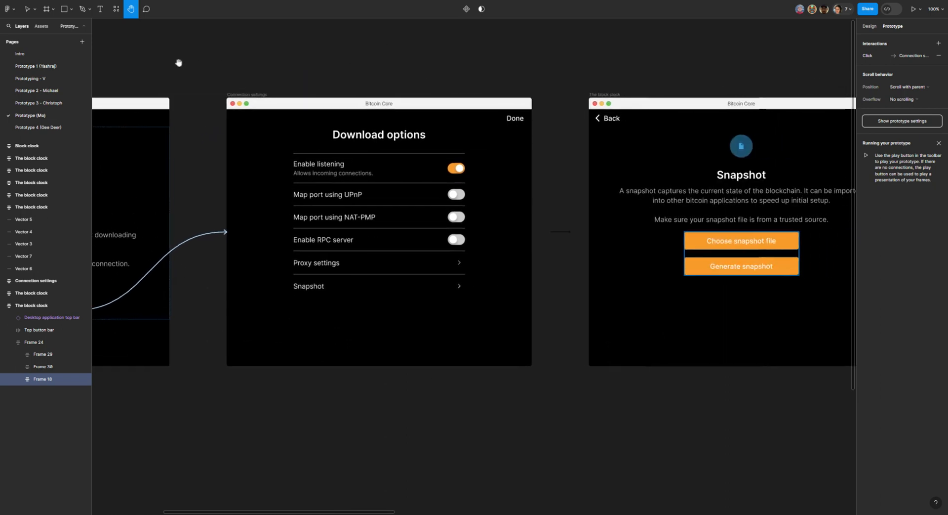
{"action": "left_click_drag", "start_coordinate": [432, 259], "coordinate": [338, 251]}
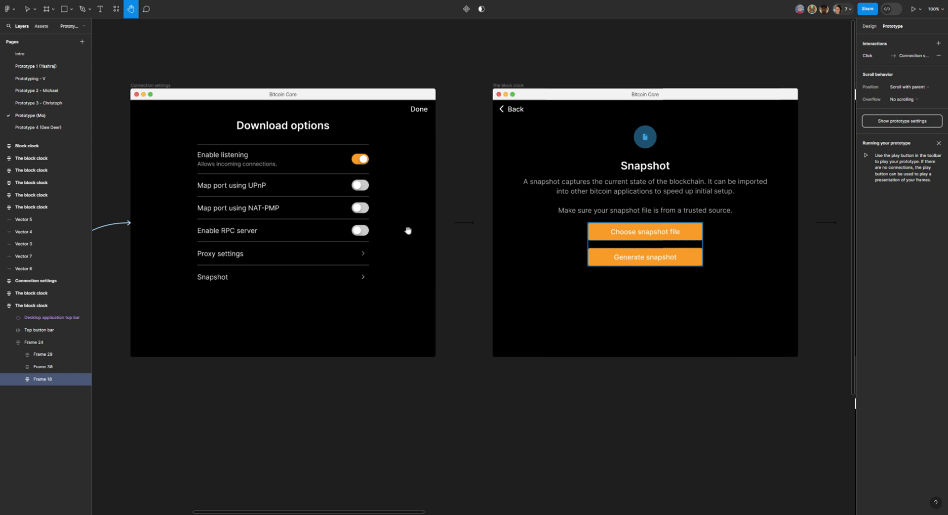
{"action": "mouse_move", "coordinate": [411, 277]}
{"action": "left_mouse_down"}
{"action": "mouse_move", "coordinate": [447, 268]}
{"action": "mouse_move", "coordinate": [403, 273]}
{"action": "left_mouse_up"}
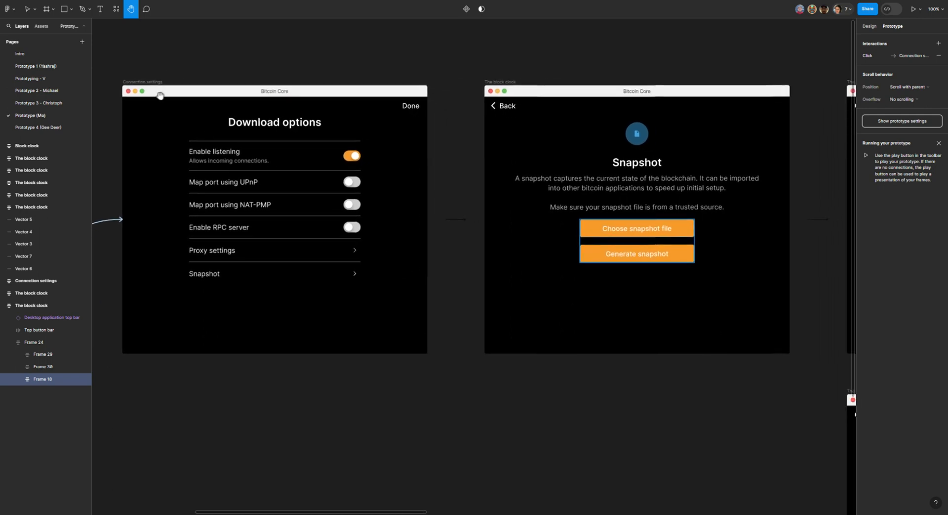
{"action": "left_click", "coordinate": [35, 9]}
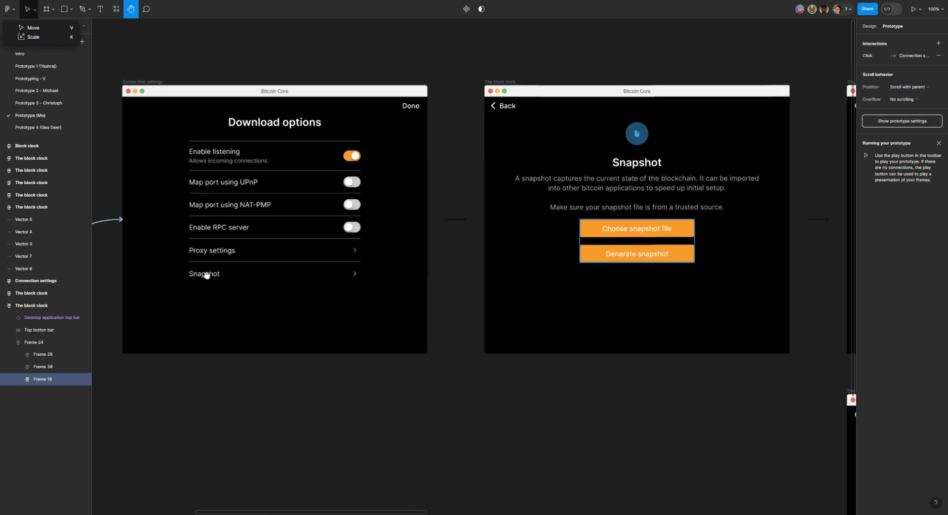
{"action": "left_click", "coordinate": [33, 29]}
{"action": "left_click", "coordinate": [234, 281]}
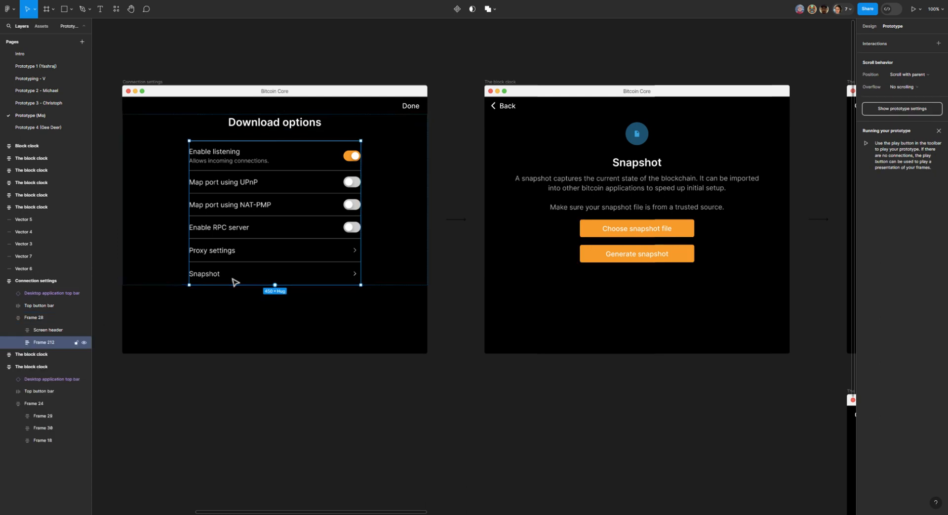
{"action": "double_click", "coordinate": [233, 279]}
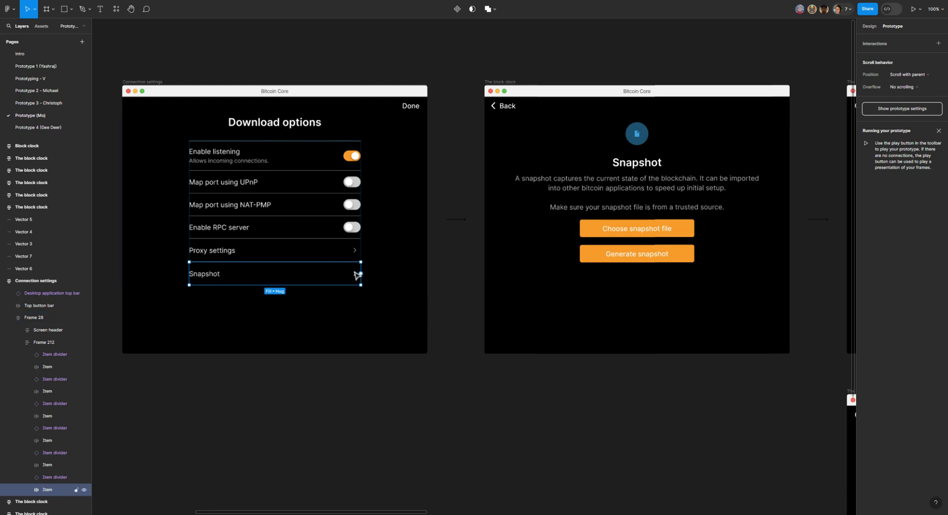
{"action": "left_click_drag", "start_coordinate": [362, 275], "coordinate": [474, 233]}
{"action": "key", "text": "Escape"}
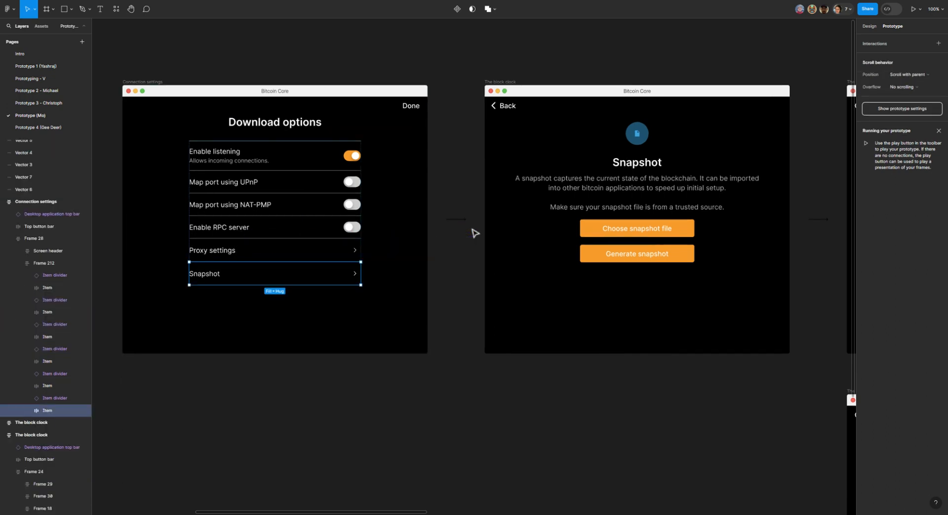
{"action": "left_click_drag", "start_coordinate": [361, 273], "coordinate": [489, 258]}
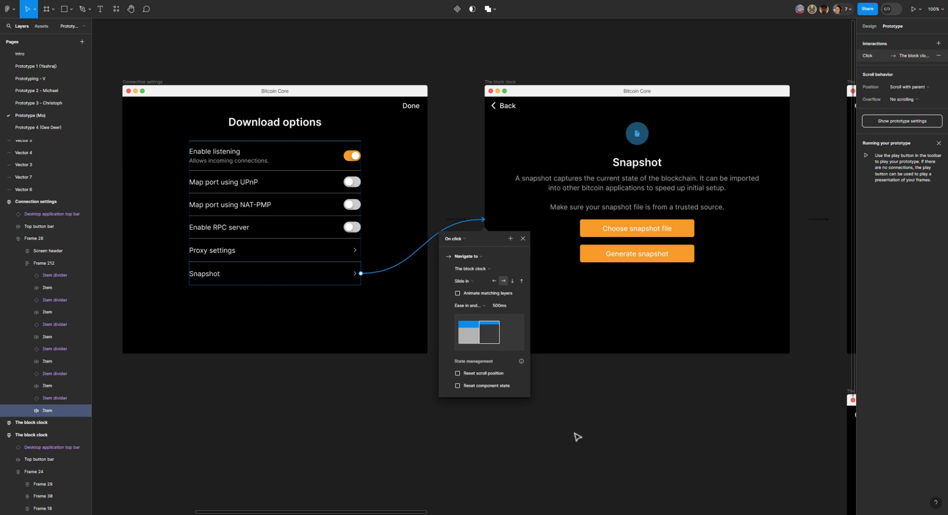
{"action": "left_click", "coordinate": [620, 436]}
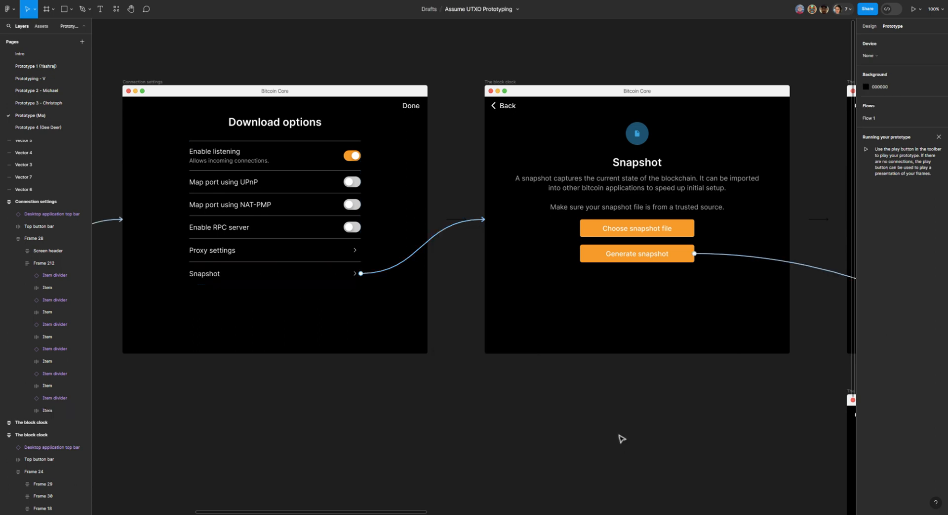
Step: Add a prototype connection from the Choose snapshot file button on the Snapshot screen to the Loading snapshot screen
{"action": "left_click", "coordinate": [130, 10]}
{"action": "left_click_drag", "start_coordinate": [516, 229], "coordinate": [179, 171]}
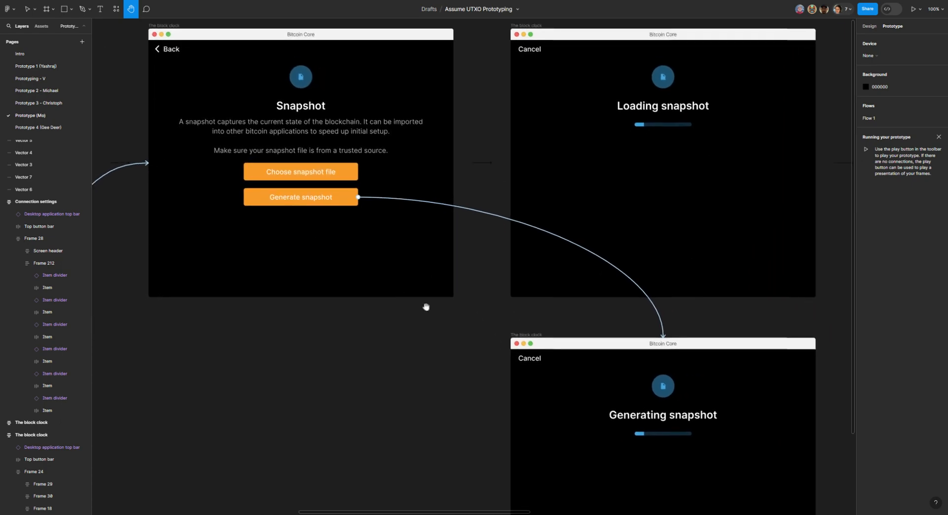
{"action": "left_click_drag", "start_coordinate": [426, 307], "coordinate": [312, 328]}
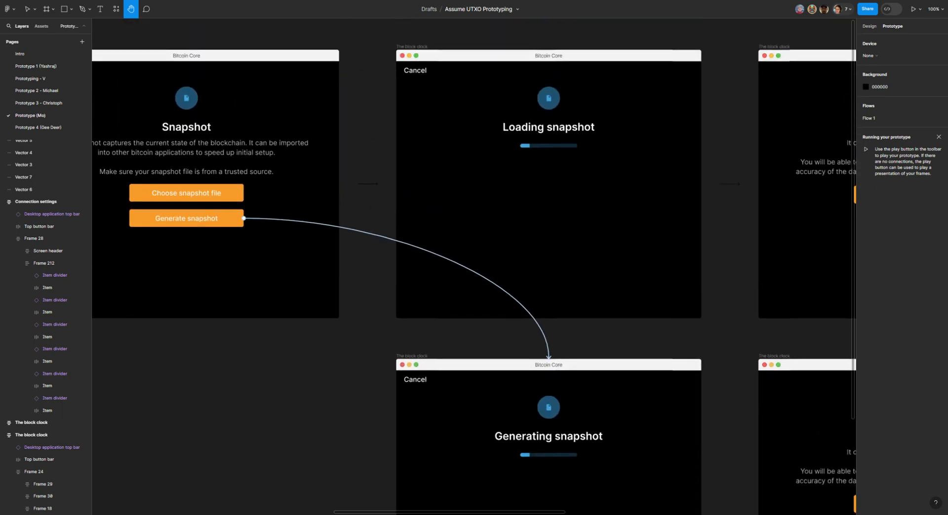
{"action": "left_click_drag", "start_coordinate": [312, 329], "coordinate": [297, 285]}
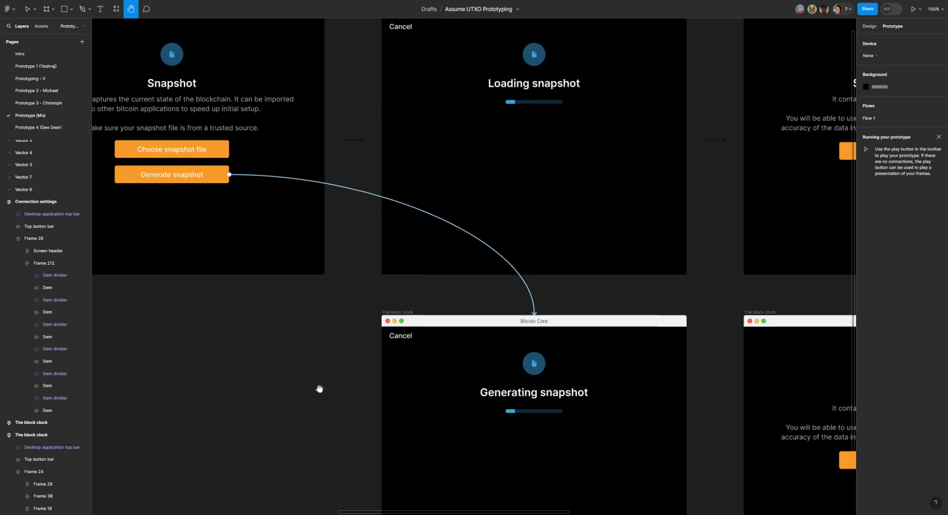
{"action": "left_click_drag", "start_coordinate": [317, 387], "coordinate": [211, 241]}
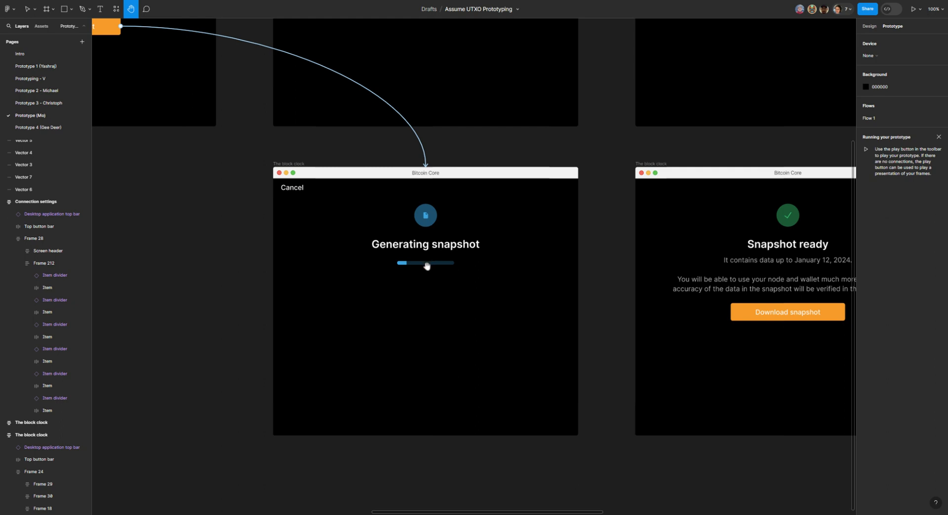
{"action": "left_click_drag", "start_coordinate": [363, 200], "coordinate": [513, 362]}
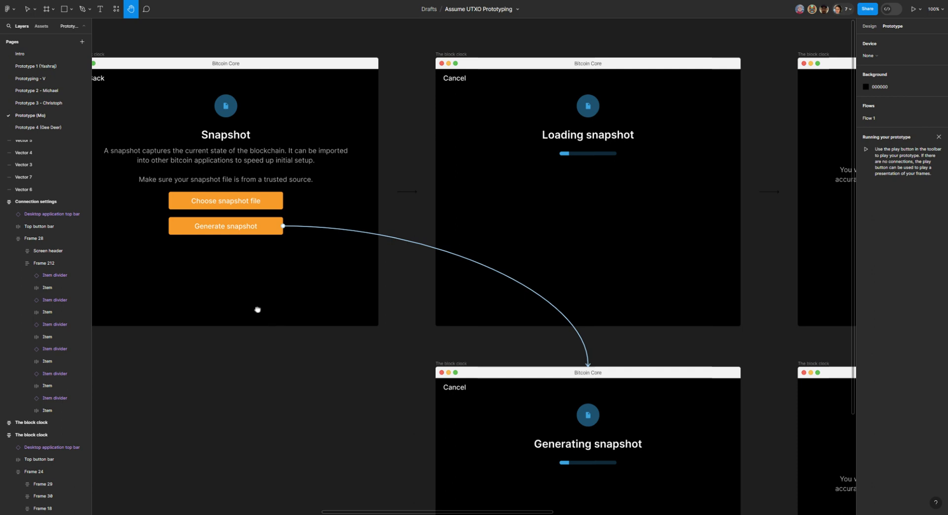
{"action": "left_click_drag", "start_coordinate": [257, 310], "coordinate": [255, 315]}
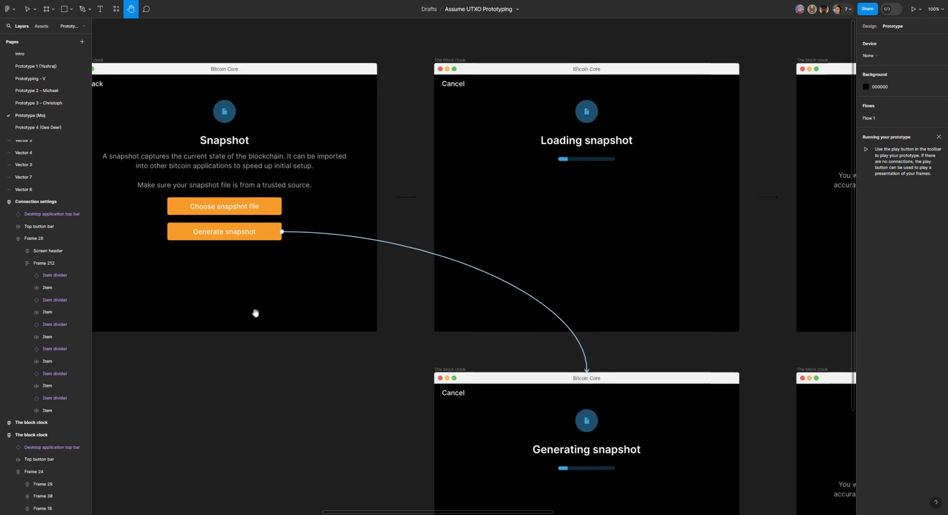
{"action": "key", "text": "v"}
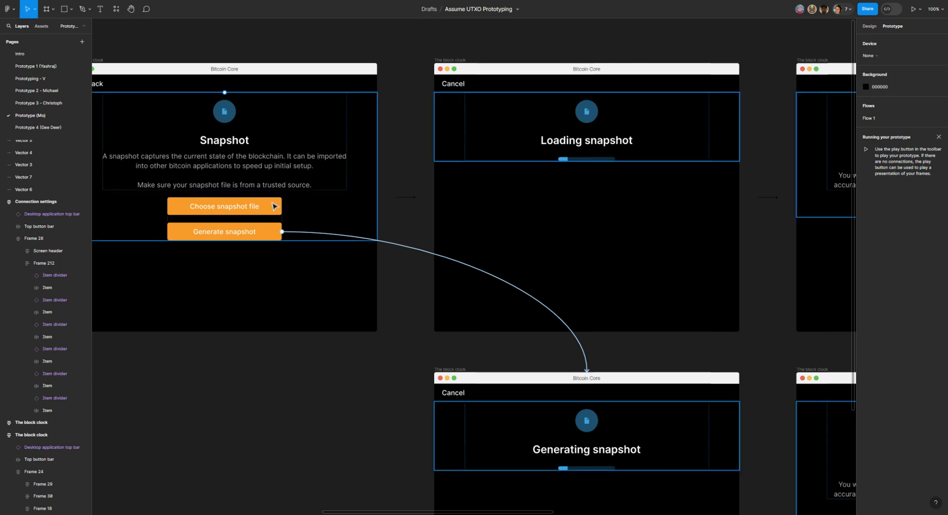
{"action": "left_click", "coordinate": [274, 206]}
{"action": "left_click_drag", "start_coordinate": [282, 206], "coordinate": [450, 177]}
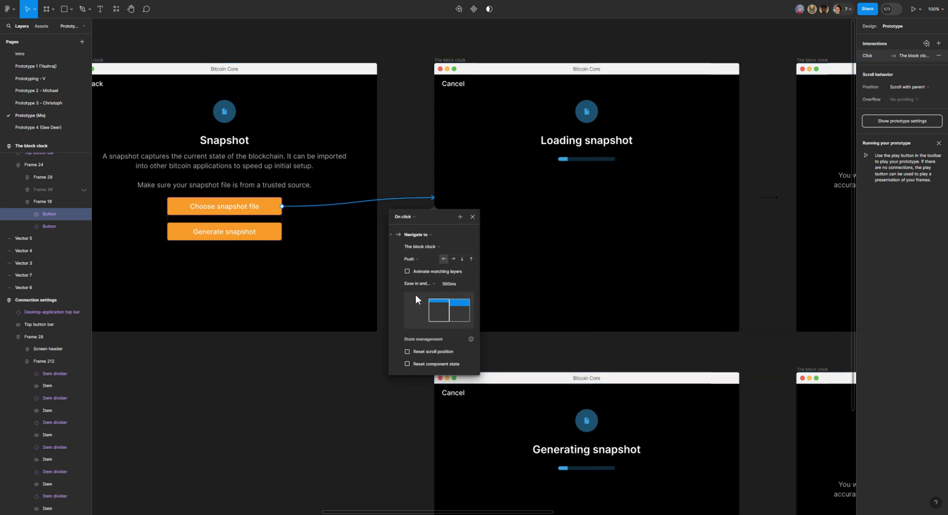
Step: Change the animation of the Choose snapshot file connection to Slide in and close its interaction details
{"action": "left_click", "coordinate": [421, 262]}
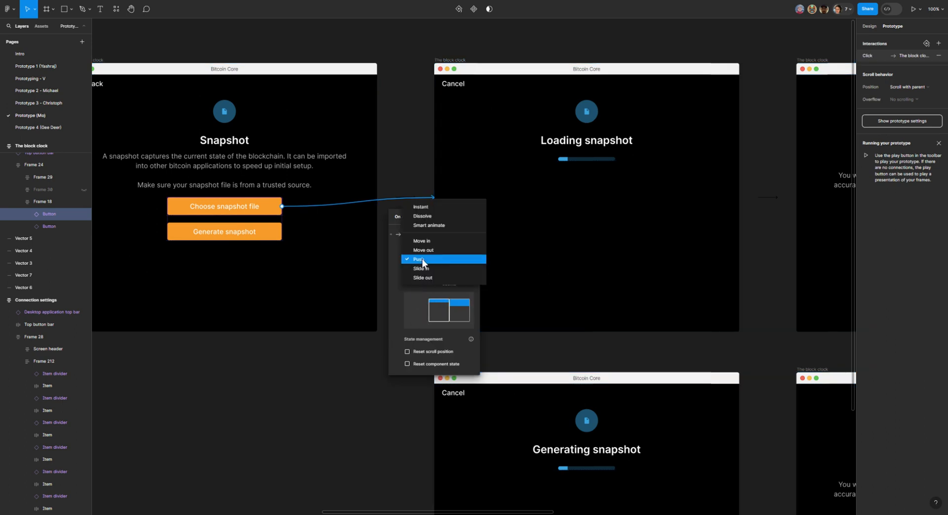
{"action": "left_click", "coordinate": [423, 271]}
{"action": "left_click", "coordinate": [334, 437]}
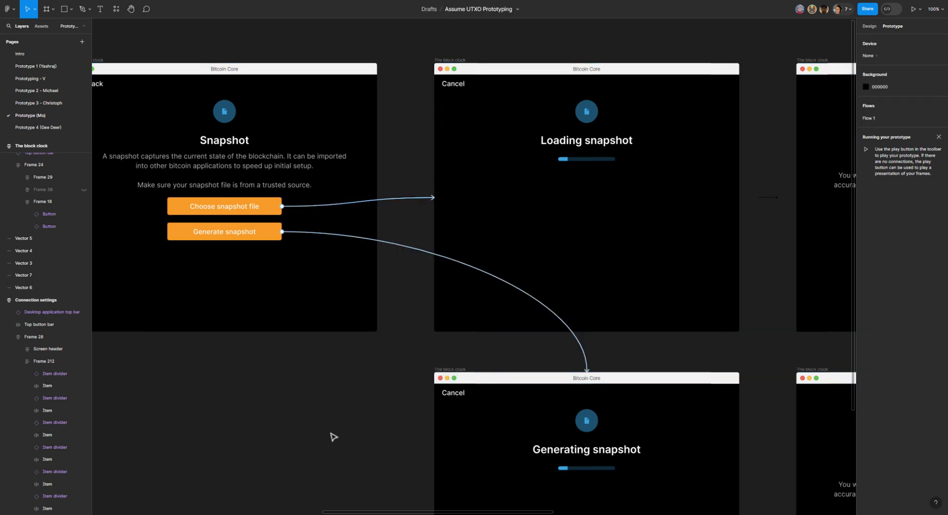
{"action": "left_click", "coordinate": [131, 9]}
{"action": "left_click_drag", "start_coordinate": [505, 212], "coordinate": [309, 214]}
{"action": "left_click_drag", "start_coordinate": [395, 216], "coordinate": [374, 218]}
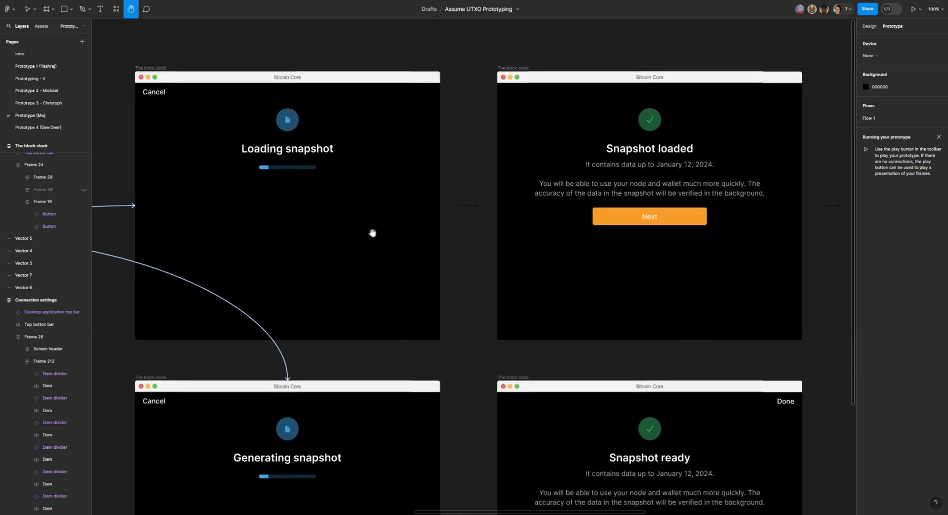
{"action": "left_click_drag", "start_coordinate": [379, 242], "coordinate": [383, 235]}
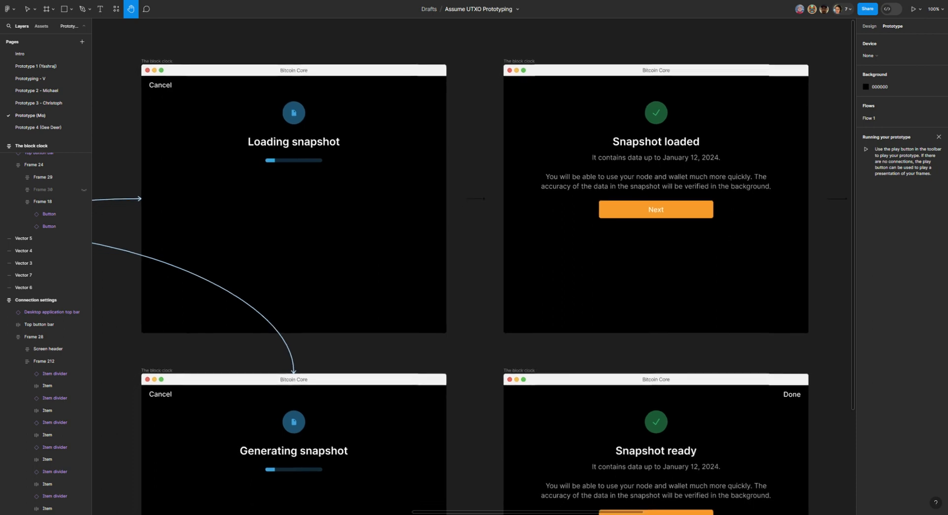
{"action": "left_click_drag", "start_coordinate": [383, 235], "coordinate": [494, 248]}
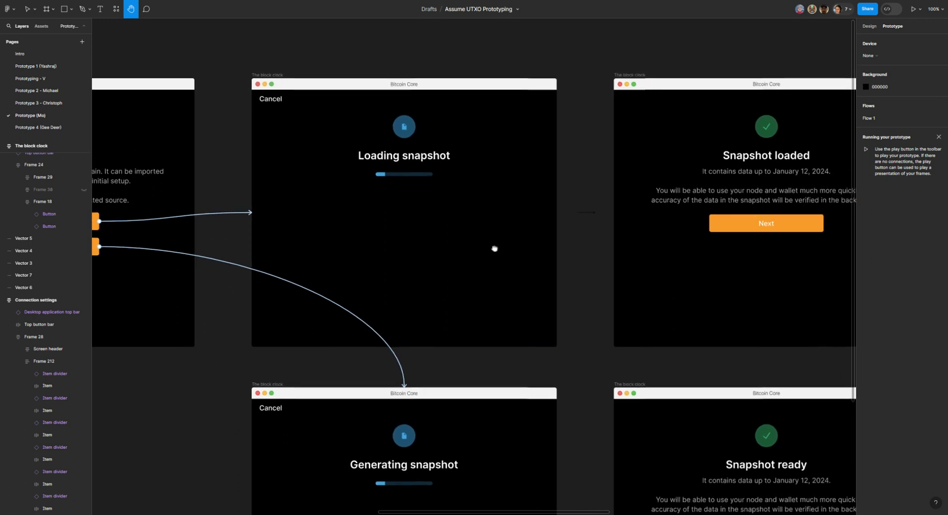
{"action": "left_click", "coordinate": [146, 8]}
{"action": "left_click", "coordinate": [416, 191]}
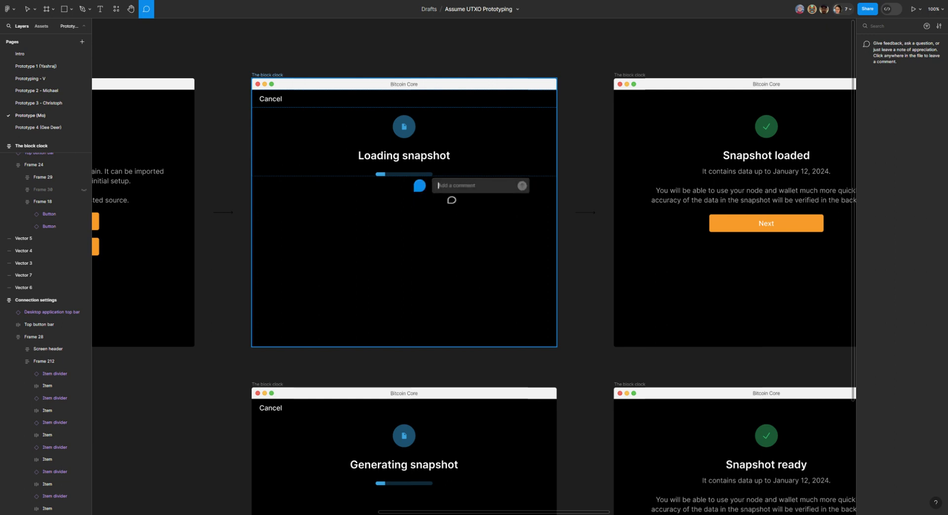
{"action": "type", "text": "HOw"}
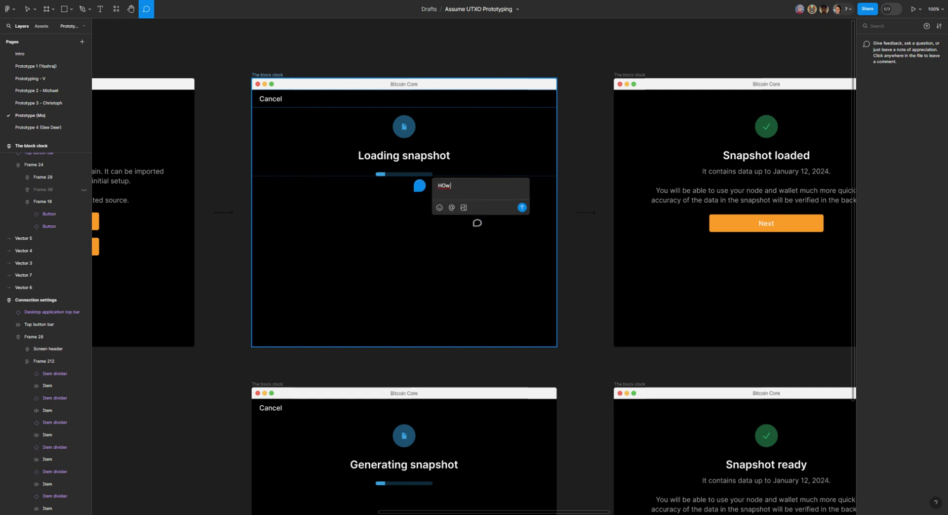
{"action": "type", "text": " does the user now"}
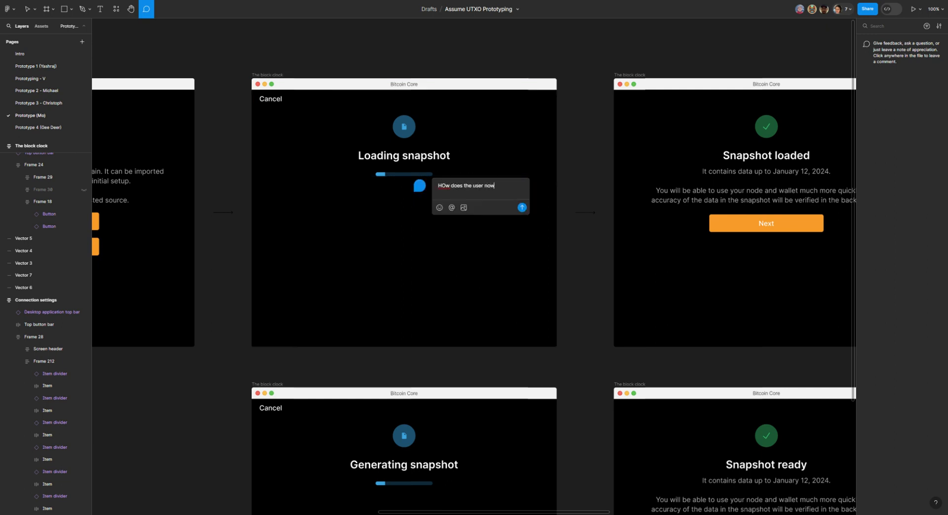
{"action": "type", "text": " how long the s"}
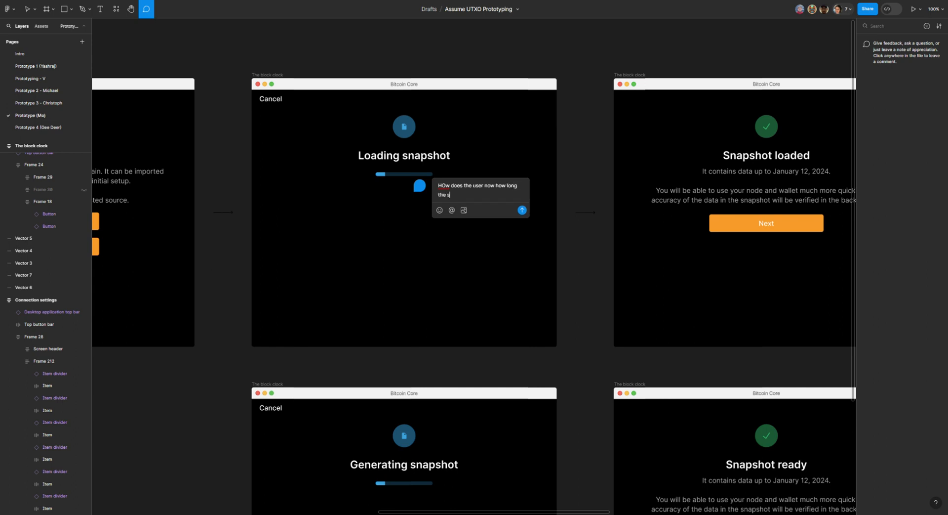
{"action": "type", "text": "nap shot will take to load?"}
{"action": "key", "text": "BackSpace"}
{"action": "key", "text": "BackSpace"}
{"action": "key", "text": "BackSpace"}
{"action": "key", "text": "BackSpace"}
{"action": "key", "text": "BackSpace"}
{"action": "key", "text": "BackSpace"}
{"action": "key", "text": "BackSpace"}
{"action": "key", "text": "BackSpace"}
{"action": "key", "text": "BackSpace"}
{"action": "key", "text": "BackSpace"}
{"action": "key", "text": "BackSpace"}
{"action": "key", "text": "BackSpace"}
{"action": "key", "text": "BackSpace"}
{"action": "key", "text": "BackSpace"}
{"action": "key", "text": "BackSpace"}
{"action": "key", "text": "BackSpace"}
{"action": "key", "text": "BackSpace"}
{"action": "key", "text": "BackSpace"}
{"action": "key", "text": "BackSpace"}
{"action": "key", "text": "BackSpace"}
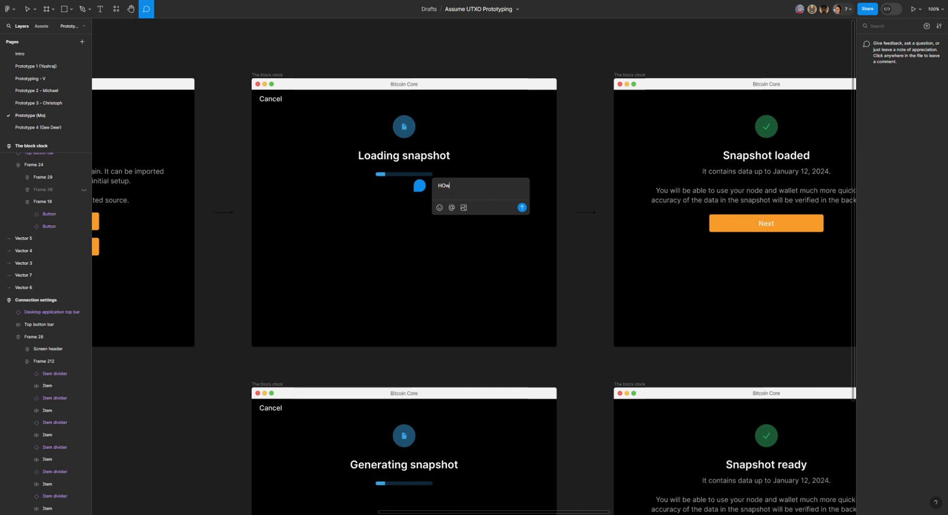
{"action": "key", "text": "BackSpace"}
{"action": "key", "text": "BackSpace"}
{"action": "type", "text": "ow does the user know ow long the snap sho"}
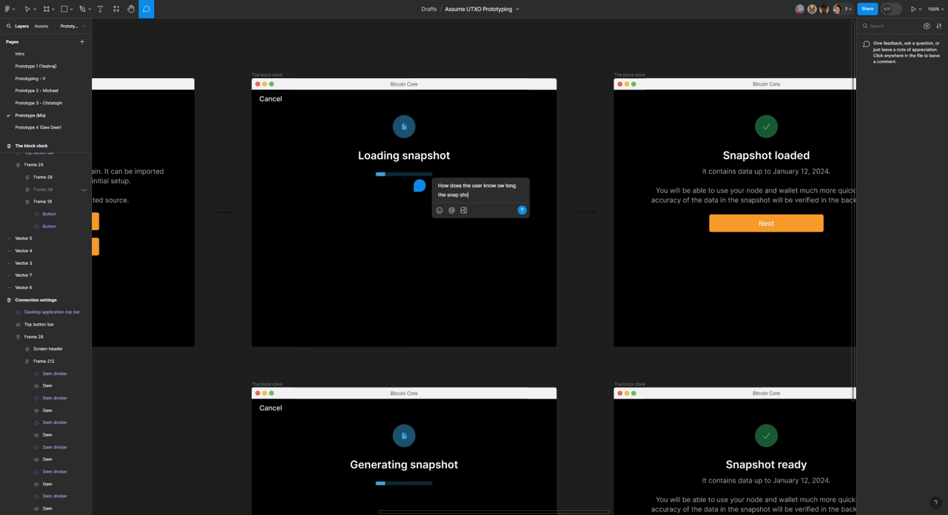
{"action": "type", "text": "t will take to load? This will b"}
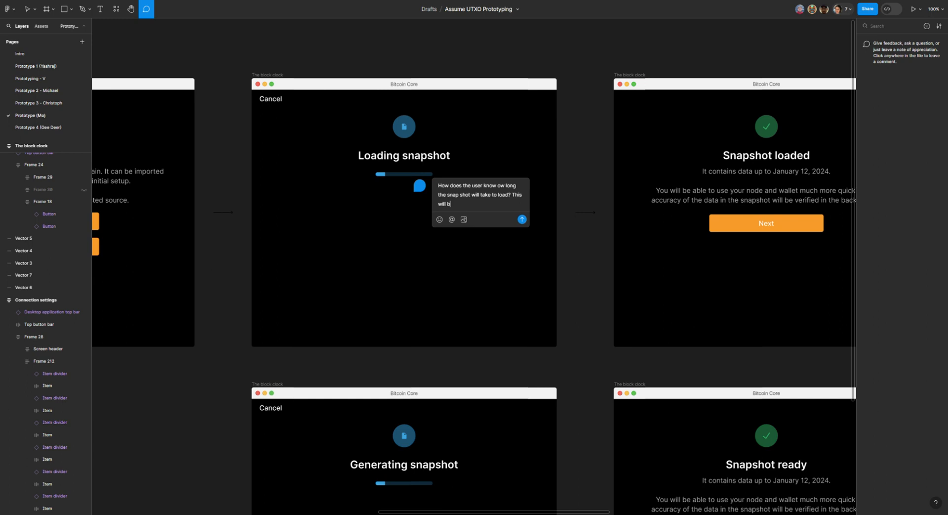
{"action": "type", "text": "e part of thier decsion making process."}
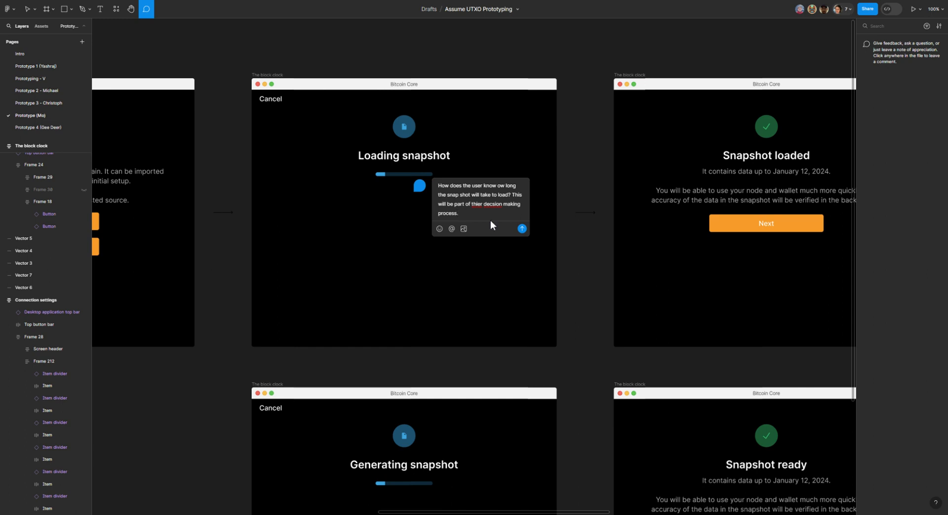
{"action": "double_click", "coordinate": [476, 203]}
{"action": "type", "text": "their deci"}
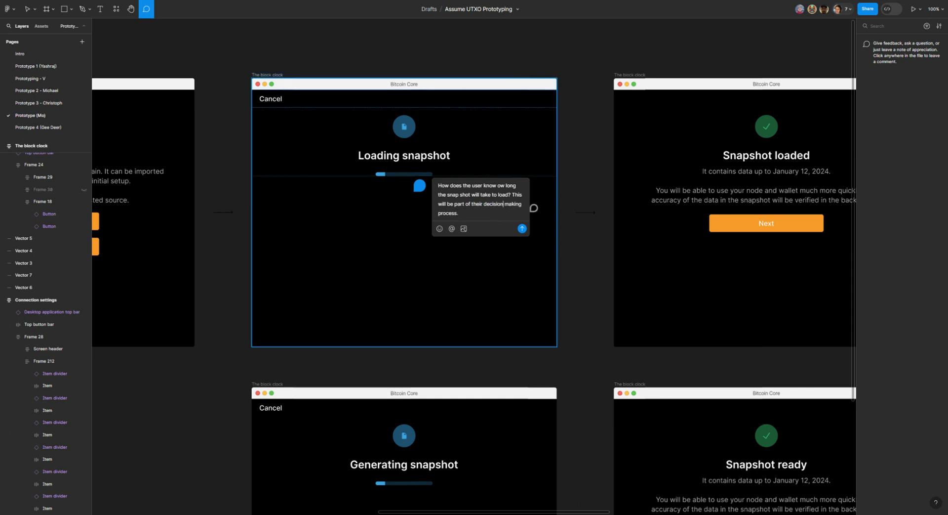
{"action": "left_click", "coordinate": [28, 8]}
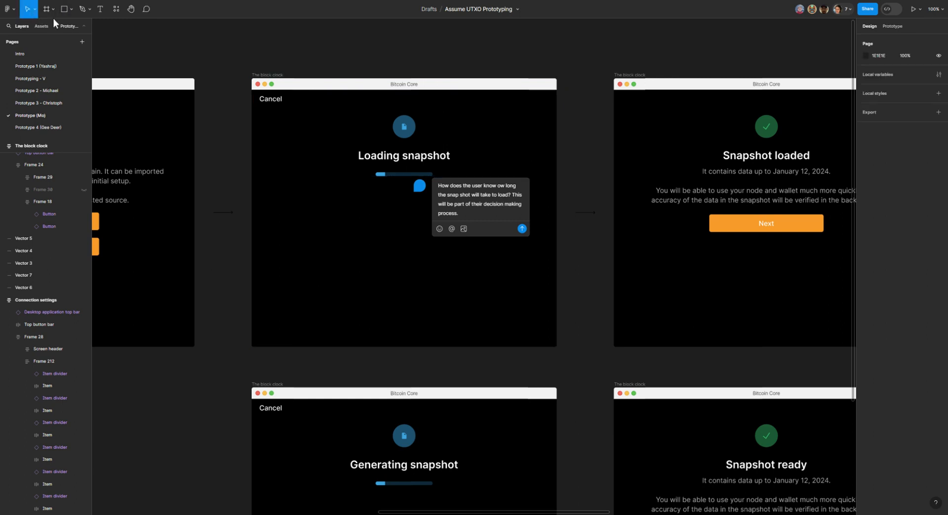
{"action": "key", "text": "ctrl+a"}
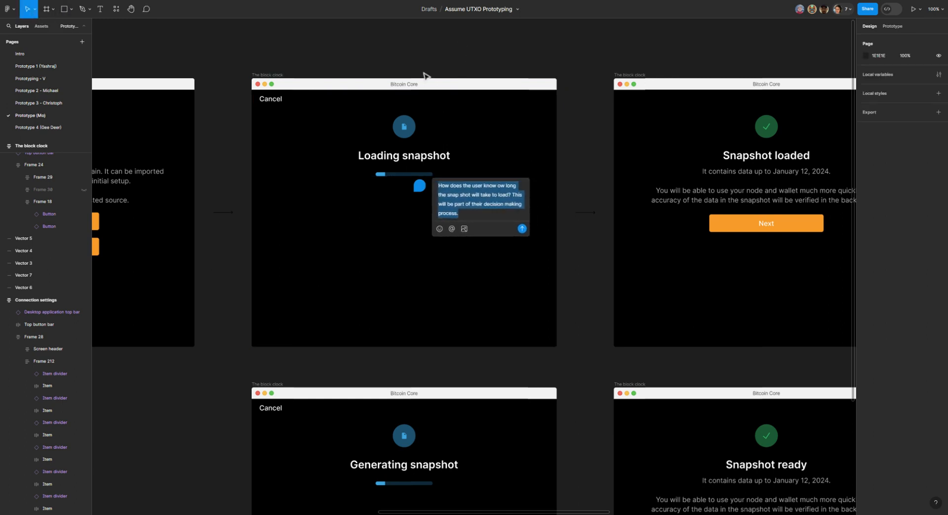
{"action": "left_click", "coordinate": [131, 8]}
{"action": "left_click_drag", "start_coordinate": [505, 72], "coordinate": [396, 78]}
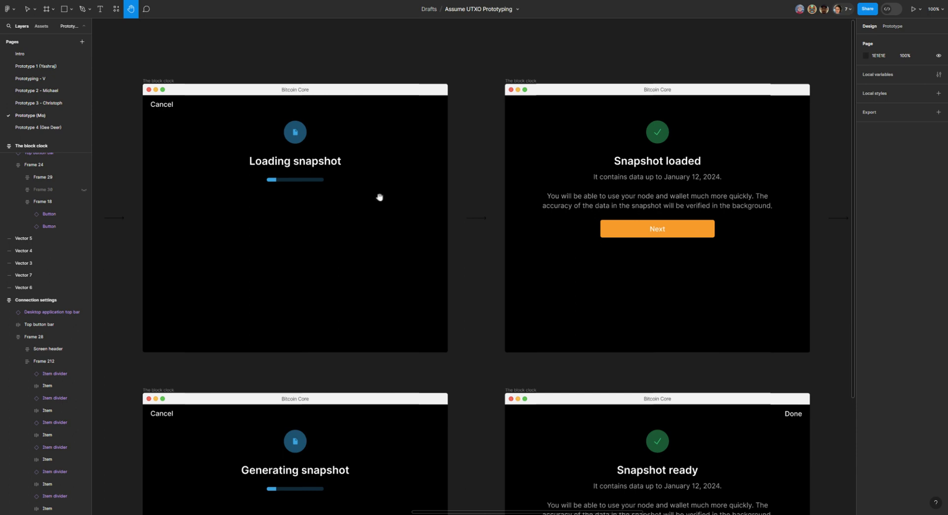
Step: Draft a Loading snapshot comment: "HOw does a user know how long a snap shot will take to load? This will be part of the decsion making process."
{"action": "left_click", "coordinate": [146, 11]}
{"action": "left_click", "coordinate": [338, 183]}
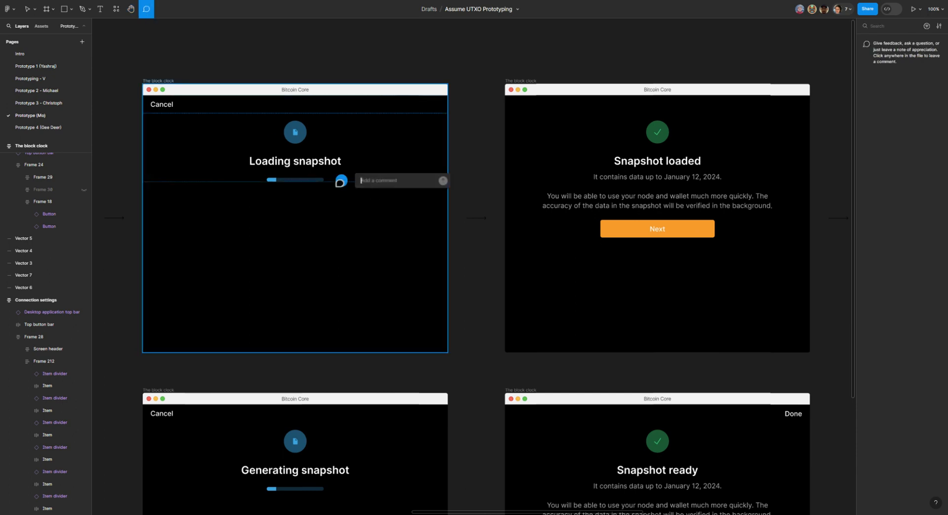
{"action": "type", "text": "HOw does a"}
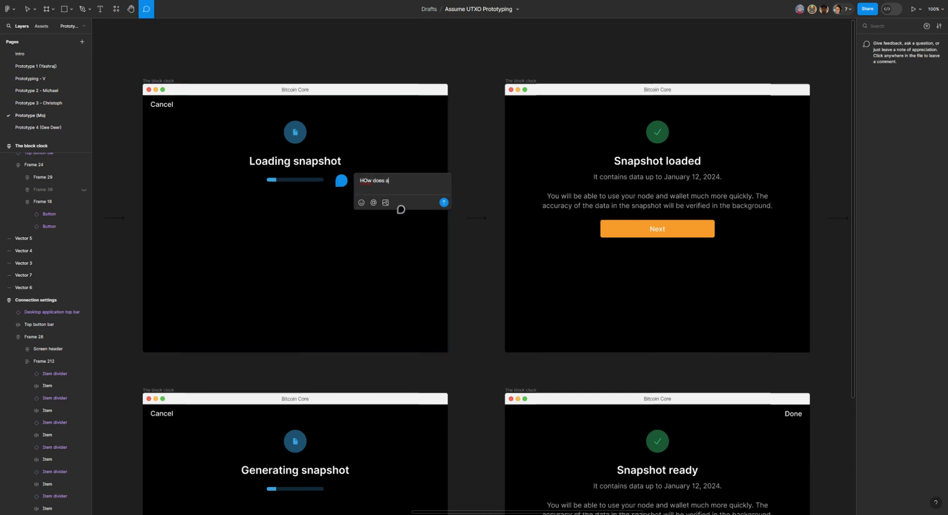
{"action": "type", "text": " user know how long a sna"}
{"action": "type", "text": "sho"}
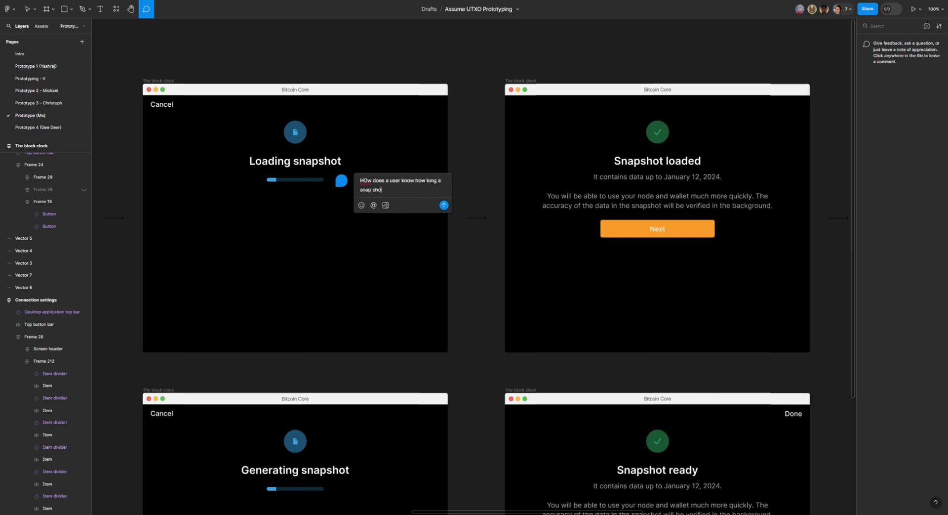
{"action": "type", "text": "t will take to load? This will be part of t"}
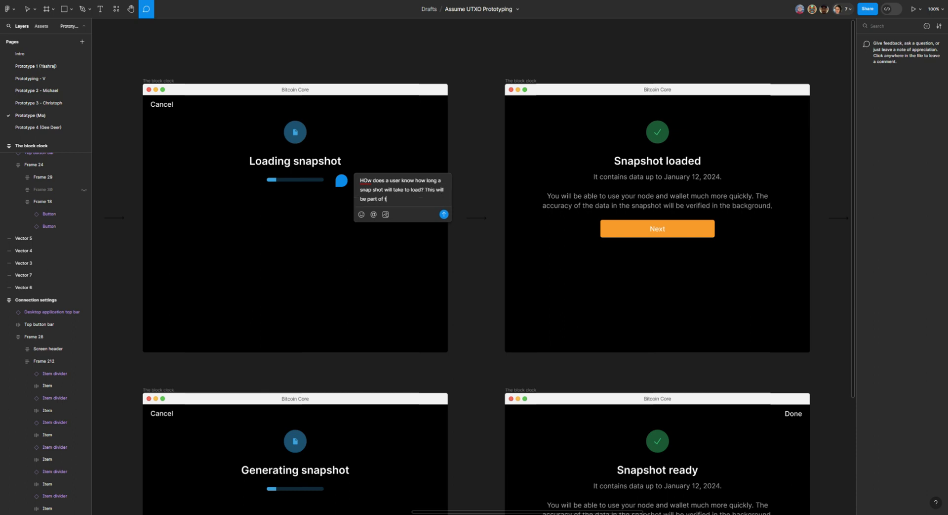
{"action": "type", "text": "he decsion making process."}
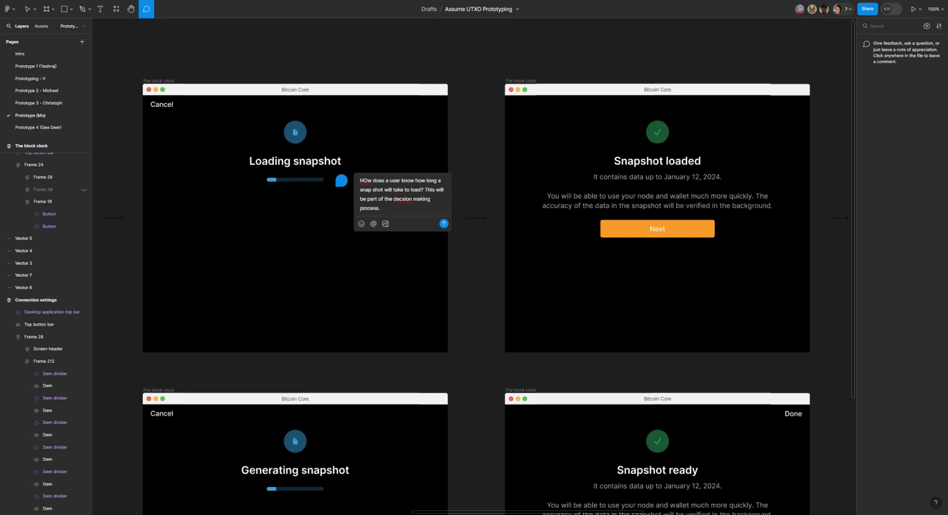
Step: Correct the spelling to "How" and "decision" in the Loading snapshot comment draft and post the comment
{"action": "key", "text": "Delete"}
{"action": "type", "text": "o"}
{"action": "key", "text": "BackSpace"}
{"action": "key", "text": "BackSpace"}
{"action": "type", "text": "ow"}
{"action": "type", "text": "decision"}
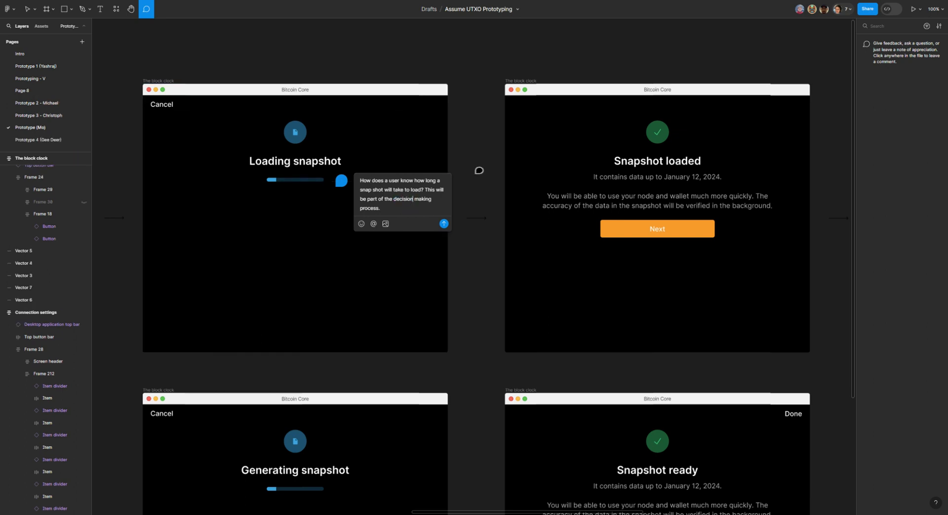
{"action": "left_click", "coordinate": [443, 223]}
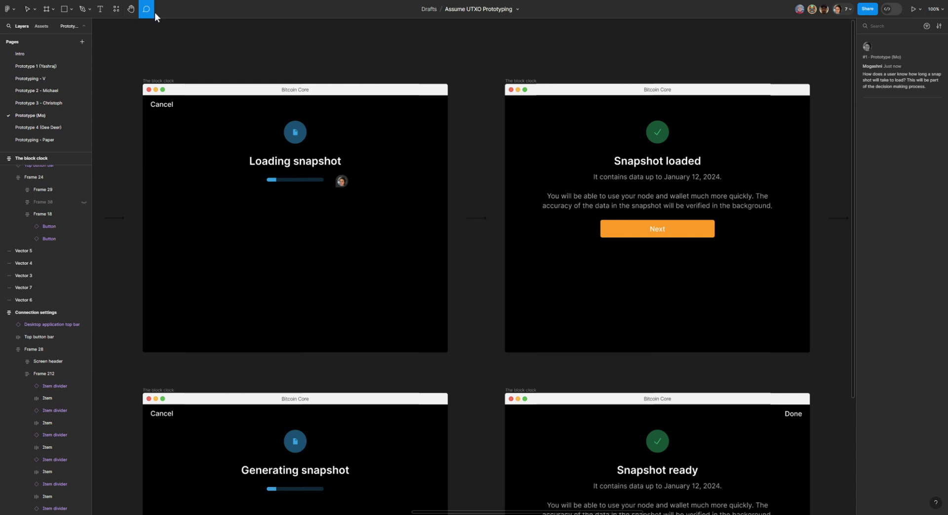
{"action": "left_click", "coordinate": [132, 10]}
{"action": "mouse_move", "coordinate": [429, 184]}
{"action": "left_mouse_down"}
{"action": "mouse_move", "coordinate": [240, 186]}
{"action": "mouse_move", "coordinate": [427, 178]}
{"action": "left_mouse_up"}
{"action": "left_click", "coordinate": [29, 15]}
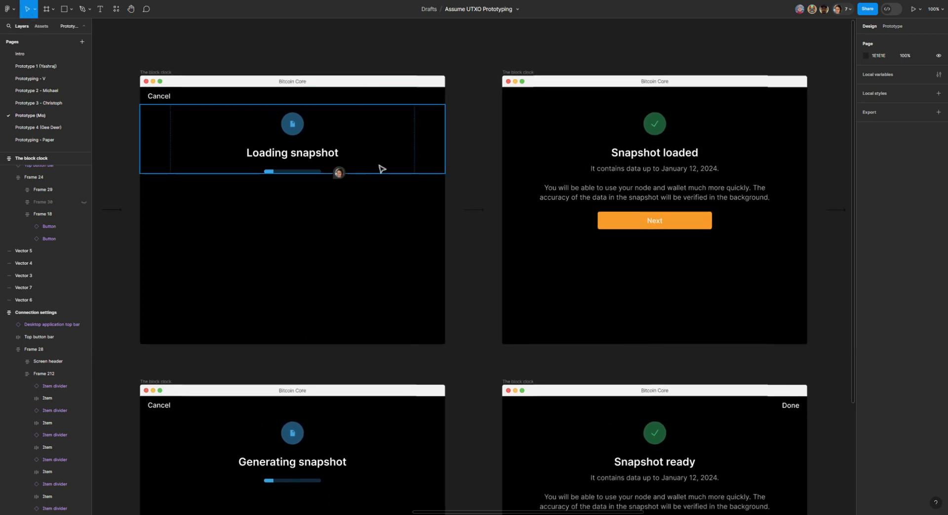
{"action": "left_click", "coordinate": [163, 74]}
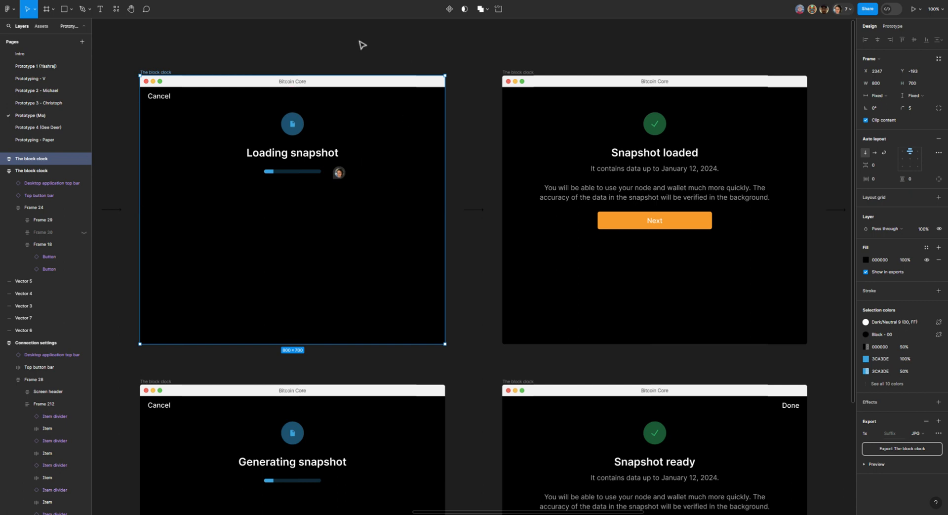
{"action": "left_click", "coordinate": [134, 9]}
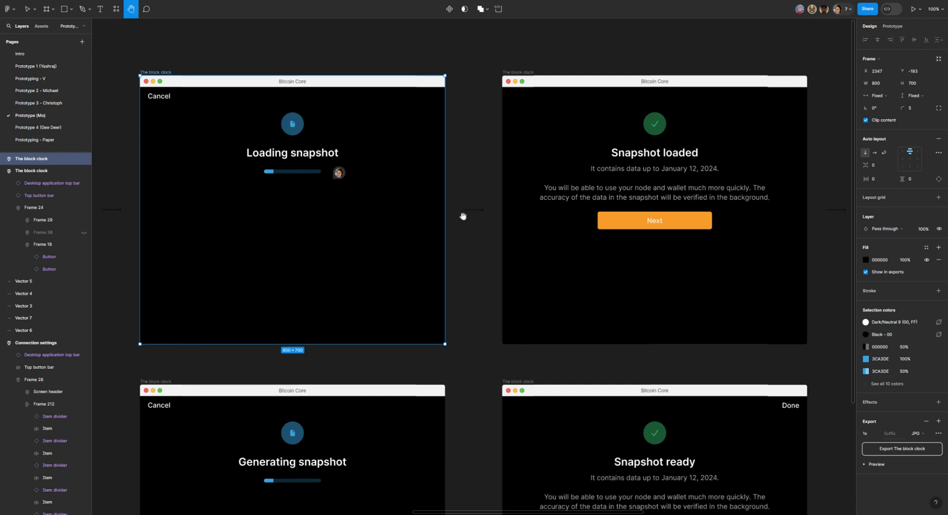
{"action": "left_click_drag", "start_coordinate": [461, 214], "coordinate": [441, 208]}
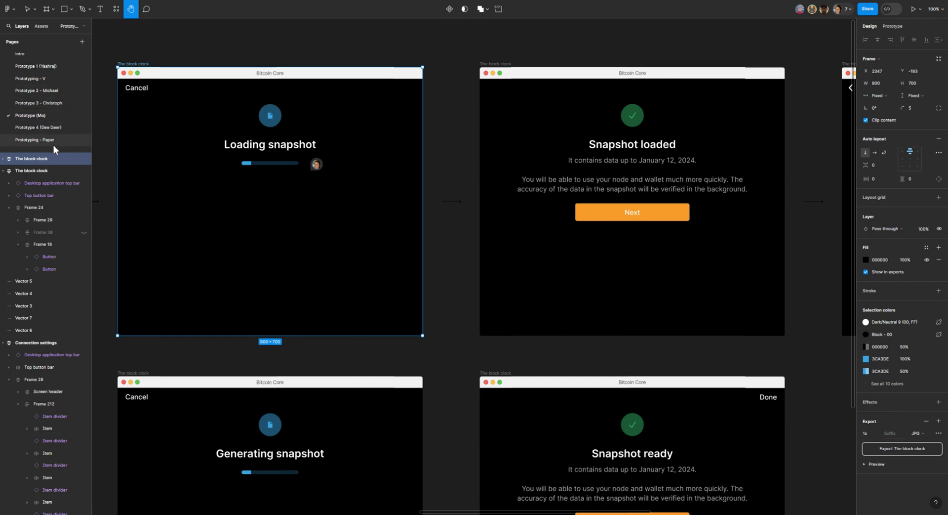
Step: Open the Prototype 4 page and look over its initial download, Snapshot settings and Settings screens
{"action": "left_click", "coordinate": [59, 128]}
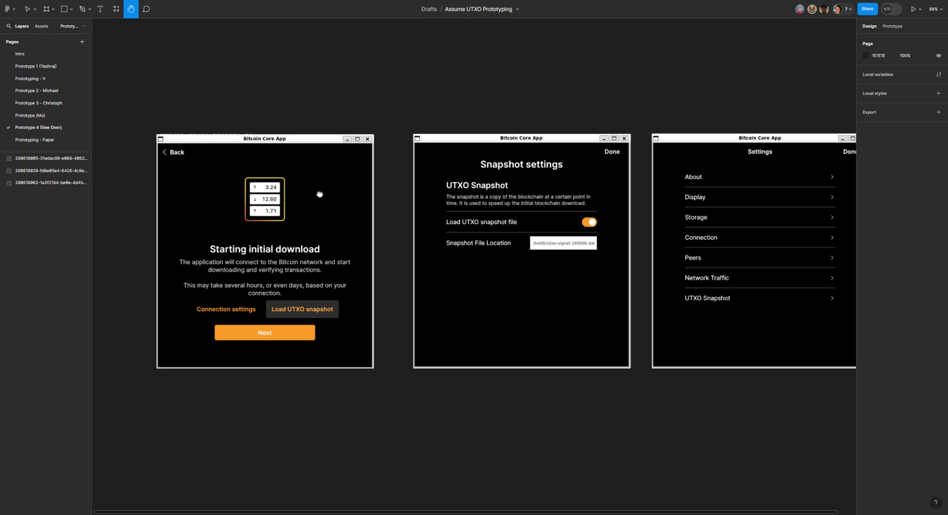
{"action": "left_click_drag", "start_coordinate": [174, 194], "coordinate": [194, 164]}
{"action": "left_click_drag", "start_coordinate": [556, 211], "coordinate": [616, 258]}
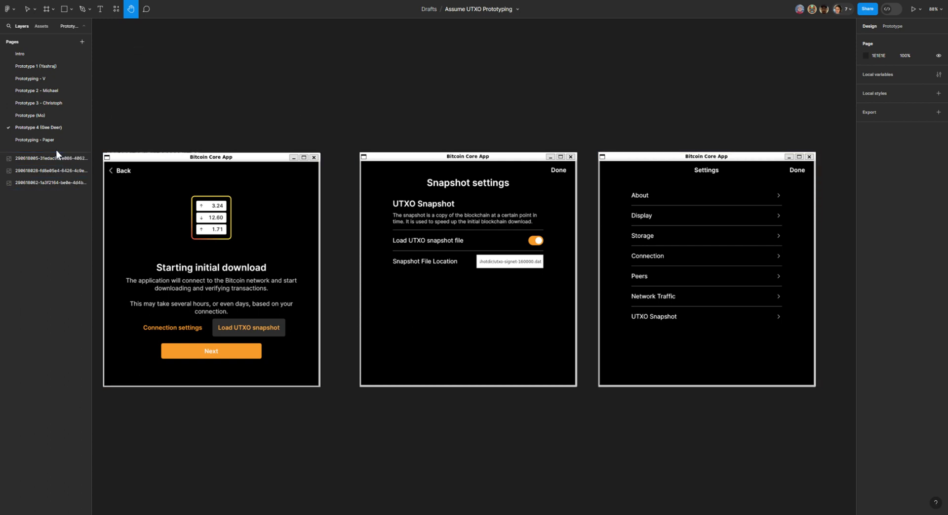
Step: Return to the Prototype (Mo) page and start a new comment beside the progress bar on the Generating snapshot screen
{"action": "left_click", "coordinate": [50, 113]}
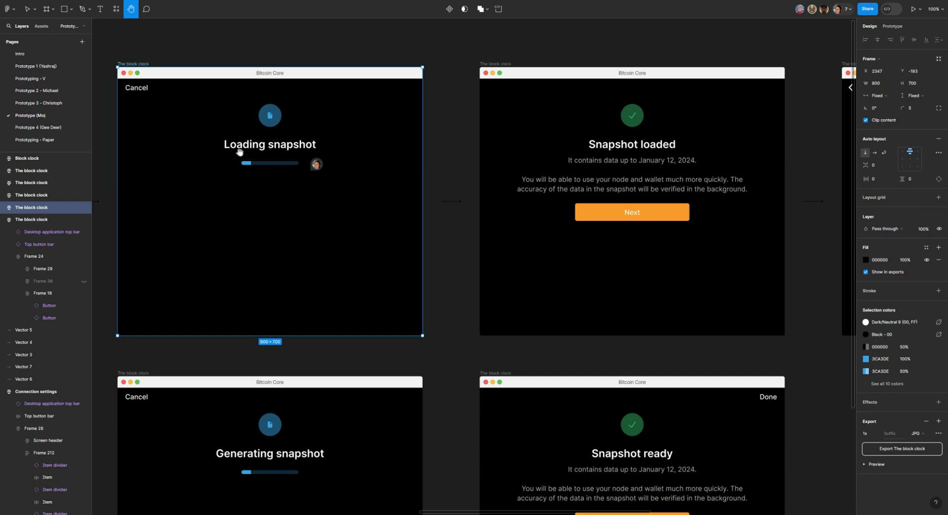
{"action": "left_click_drag", "start_coordinate": [229, 202], "coordinate": [391, 48]}
{"action": "left_click_drag", "start_coordinate": [455, 371], "coordinate": [445, 456]}
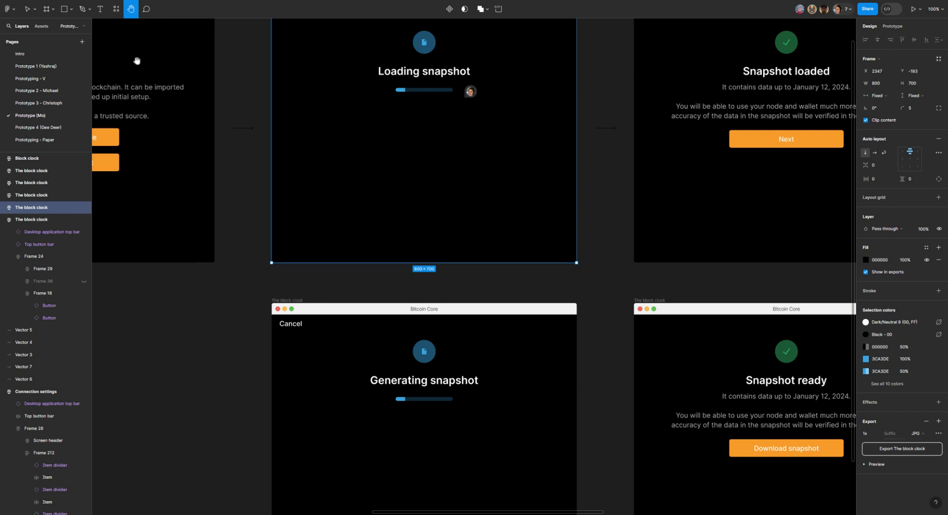
{"action": "left_click", "coordinate": [146, 9]}
{"action": "left_click", "coordinate": [463, 394]}
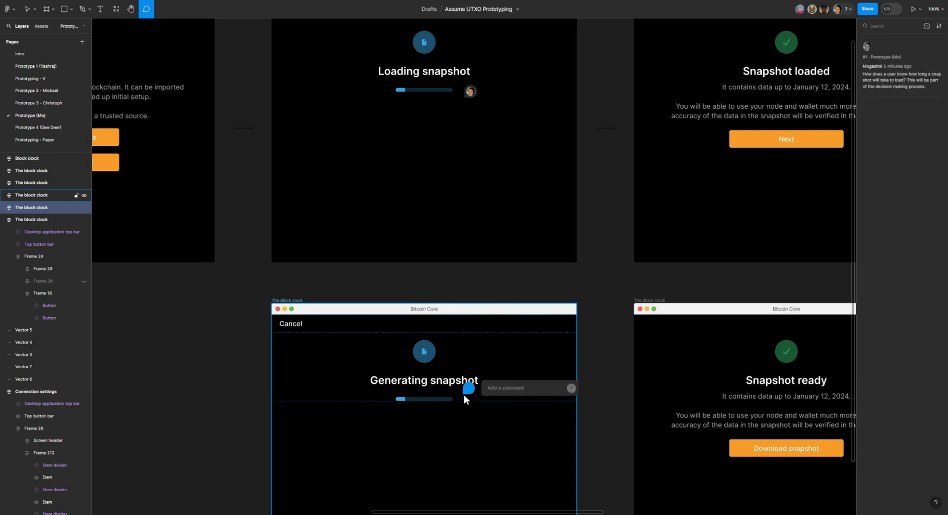
{"action": "type", "text": "The user"}
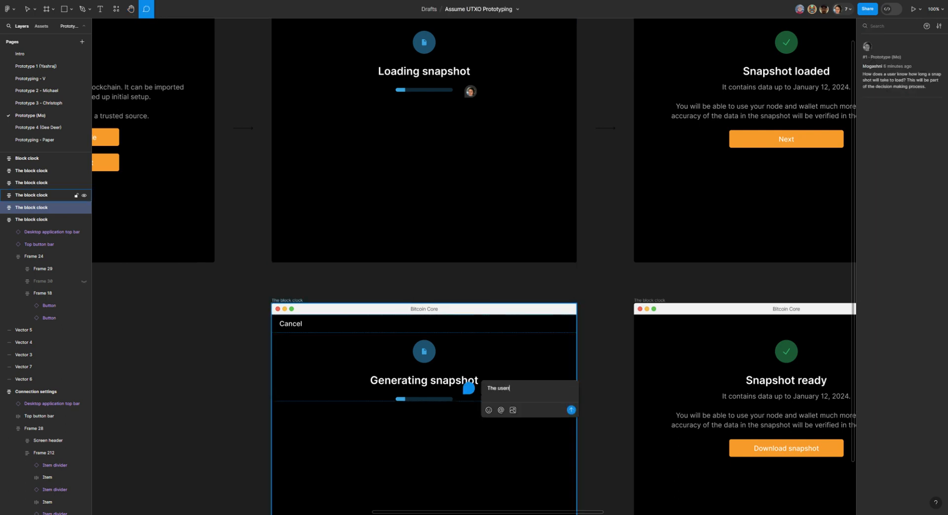
{"action": "type", "text": "r"}
{"action": "key", "text": "BackSpace"}
{"action": "key", "text": "BackSpace"}
{"action": "key", "text": "BackSpace"}
{"action": "key", "text": "BackSpace"}
{"action": "key", "text": "BackSpace"}
{"action": "key", "text": "BackSpace"}
{"action": "key", "text": "BackSpace"}
{"action": "key", "text": "BackSpace"}
{"action": "key", "text": "BackSpace"}
Step: Post the comment "How does the user know how long it will take to generate the snapshot?" on the Generating snapshot screen
{"action": "type", "text": "How does t"}
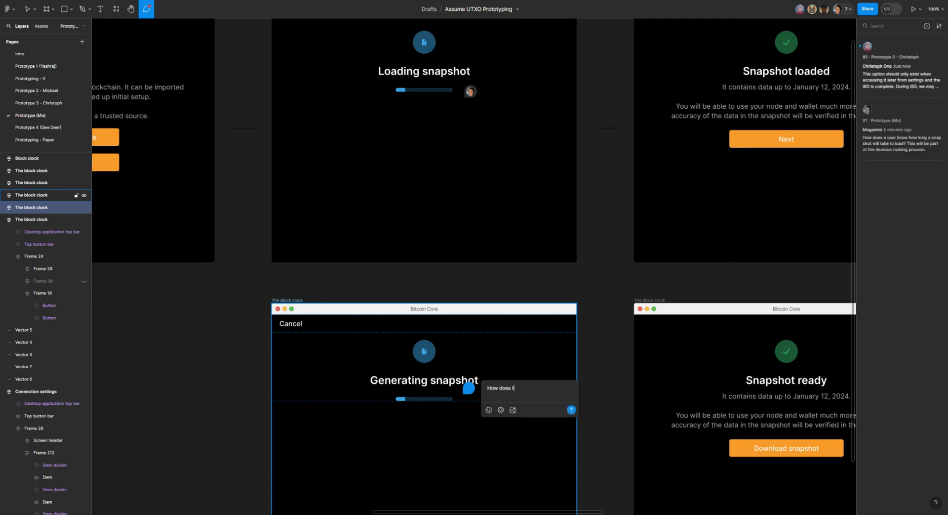
{"action": "type", "text": "he user now"}
{"action": "key", "text": "BackSpace"}
{"action": "key", "text": "BackSpace"}
{"action": "key", "text": "BackSpace"}
{"action": "key", "text": "BackSpace"}
{"action": "type", "text": "know how long it wil"}
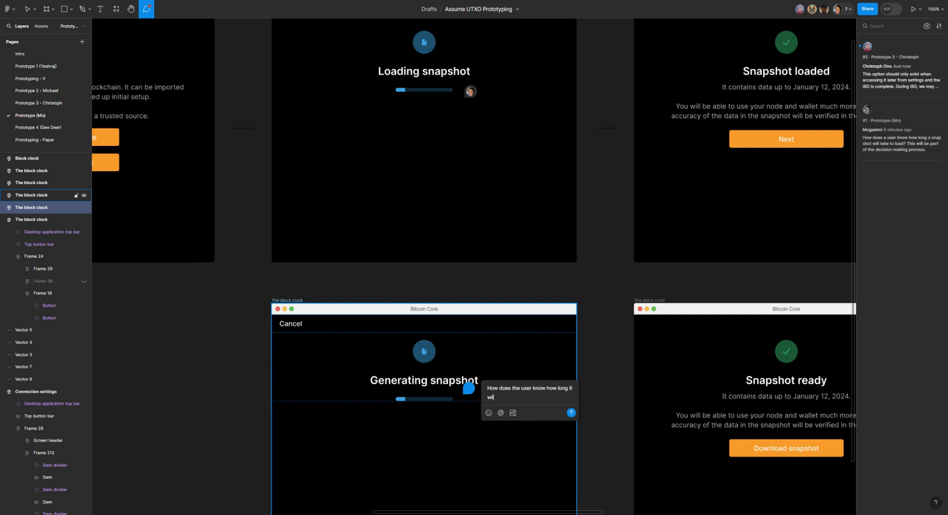
{"action": "type", "text": "l take to generate the snapshot?"}
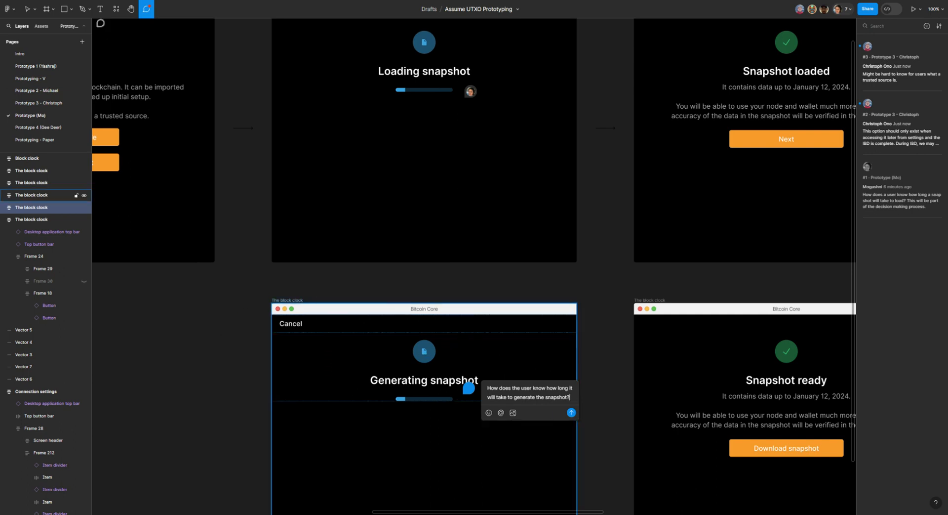
{"action": "left_click", "coordinate": [570, 412]}
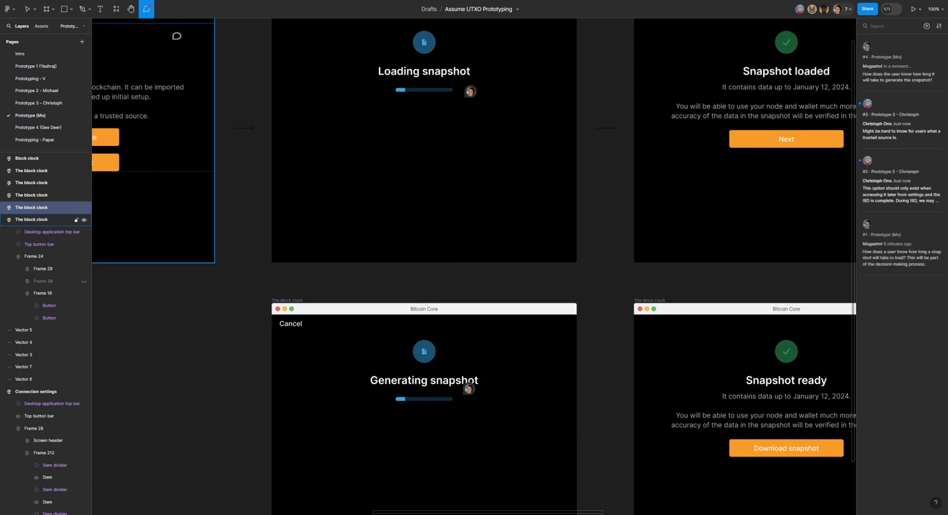
Step: Look over the Download options, Snapshot, Loading snapshot and Snapshot loaded screens of the Prototype (Mo) flow
{"action": "left_click", "coordinate": [130, 9]}
{"action": "mouse_move", "coordinate": [427, 278]}
{"action": "left_mouse_down"}
{"action": "mouse_move", "coordinate": [566, 278]}
{"action": "mouse_move", "coordinate": [810, 346]}
{"action": "mouse_move", "coordinate": [754, 496]}
{"action": "mouse_move", "coordinate": [381, 354]}
{"action": "left_mouse_up"}
{"action": "left_click_drag", "start_coordinate": [601, 352], "coordinate": [342, 363]}
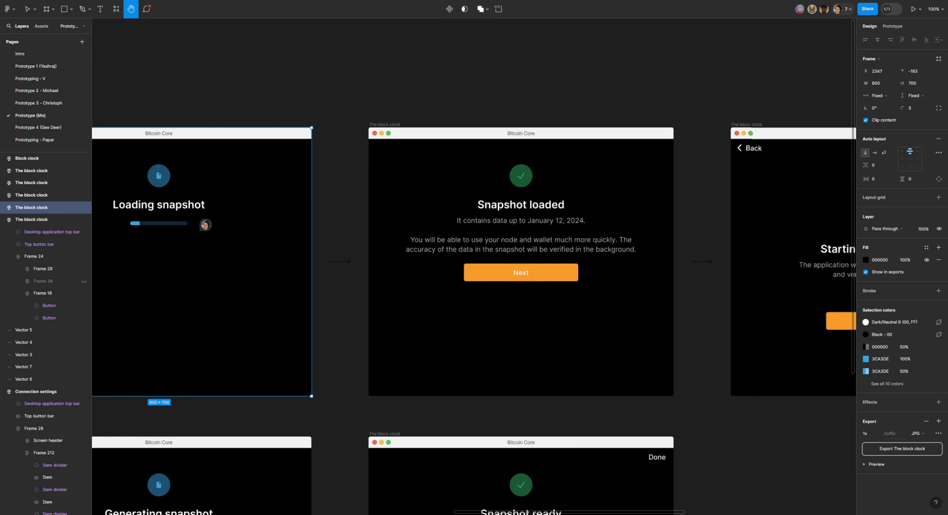
{"action": "left_click_drag", "start_coordinate": [324, 347], "coordinate": [795, 340]}
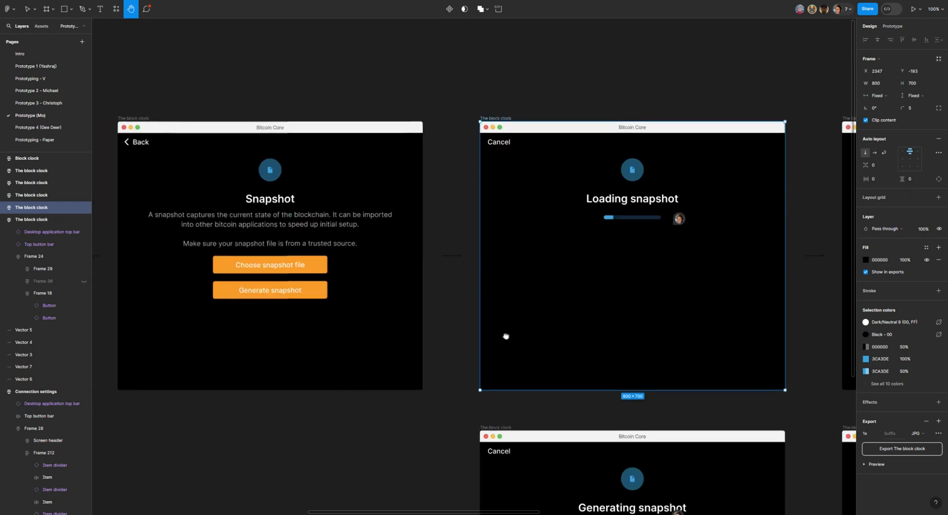
{"action": "left_click_drag", "start_coordinate": [398, 352], "coordinate": [768, 330]}
{"action": "left_click_drag", "start_coordinate": [443, 335], "coordinate": [149, 319]}
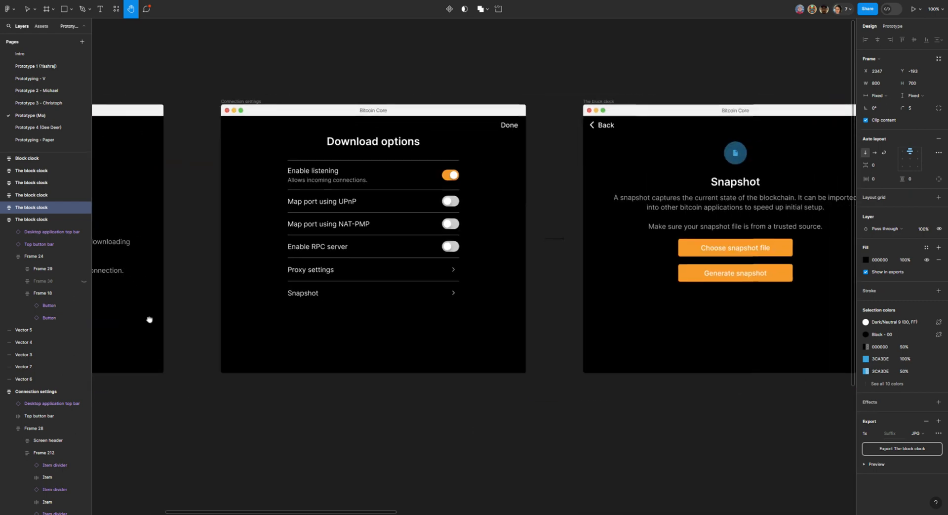
{"action": "left_click_drag", "start_coordinate": [734, 342], "coordinate": [246, 345]}
{"action": "left_click_drag", "start_coordinate": [604, 337], "coordinate": [205, 355]}
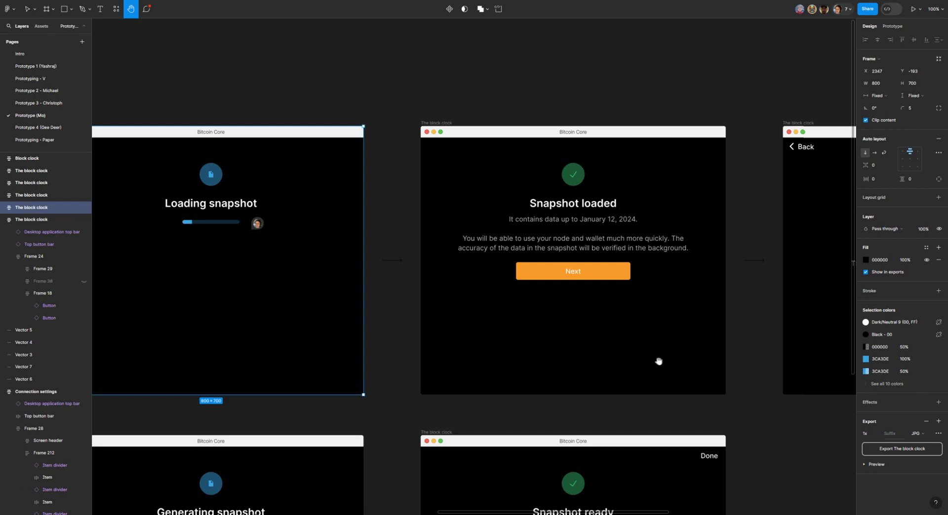
{"action": "left_click_drag", "start_coordinate": [492, 375], "coordinate": [673, 364]}
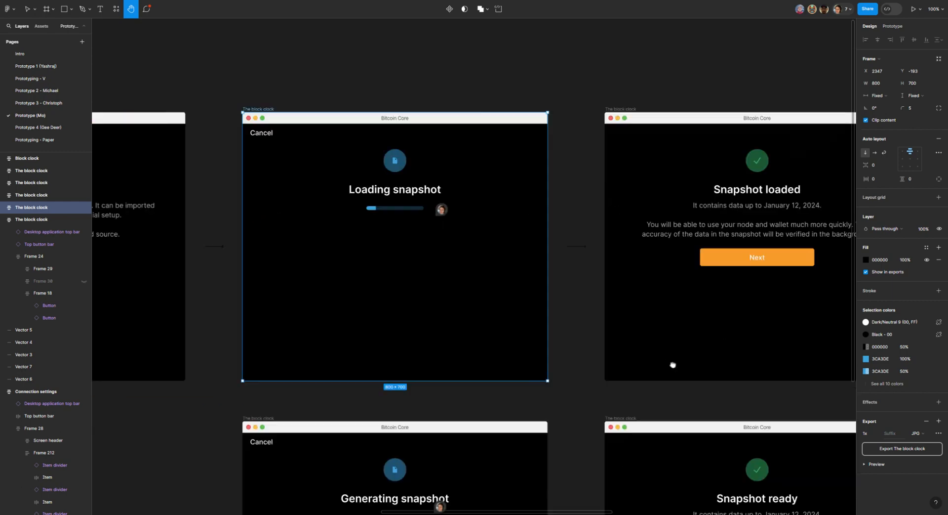
{"action": "left_click_drag", "start_coordinate": [252, 364], "coordinate": [547, 381]}
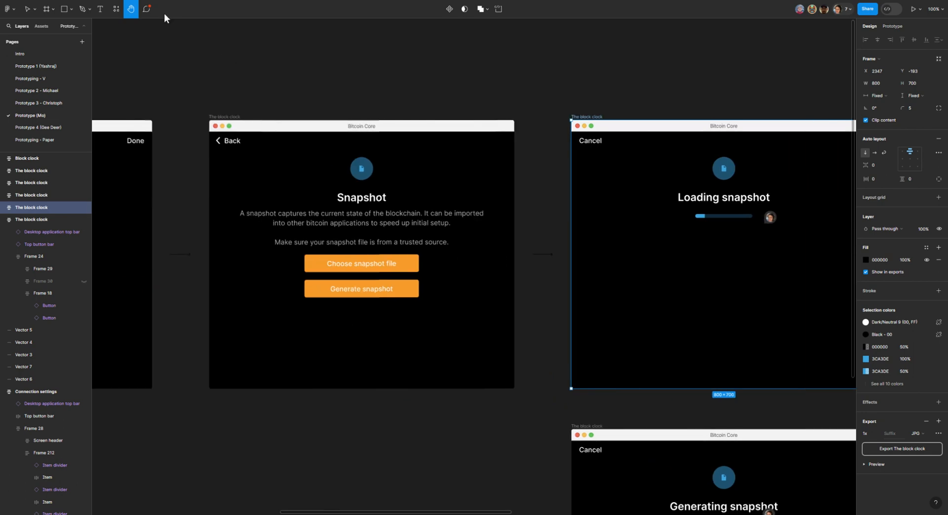
Step: Draft a comment beside the Snapshot screen's file icon: "It might be useful here already to explain the benefits of loading a snapshot"
{"action": "left_click", "coordinate": [146, 8]}
{"action": "left_click", "coordinate": [403, 166]}
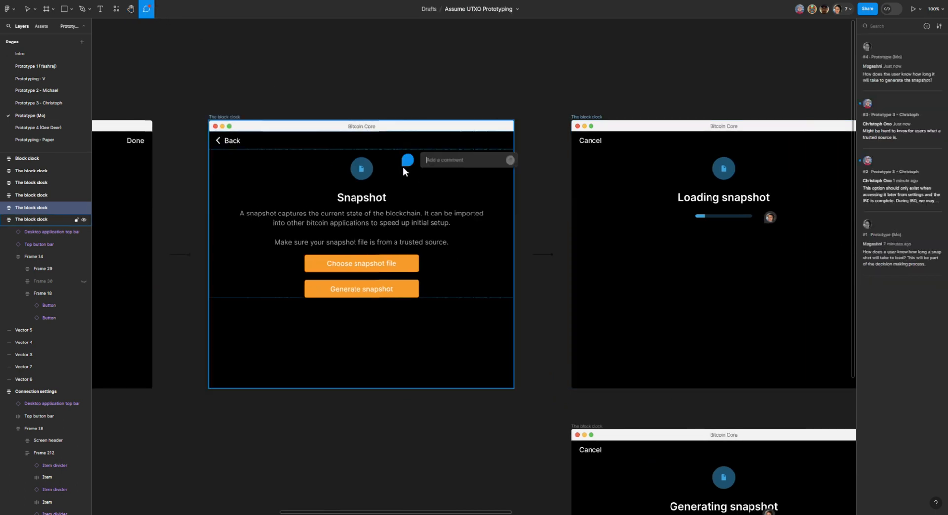
{"action": "type", "text": "It might be usef"}
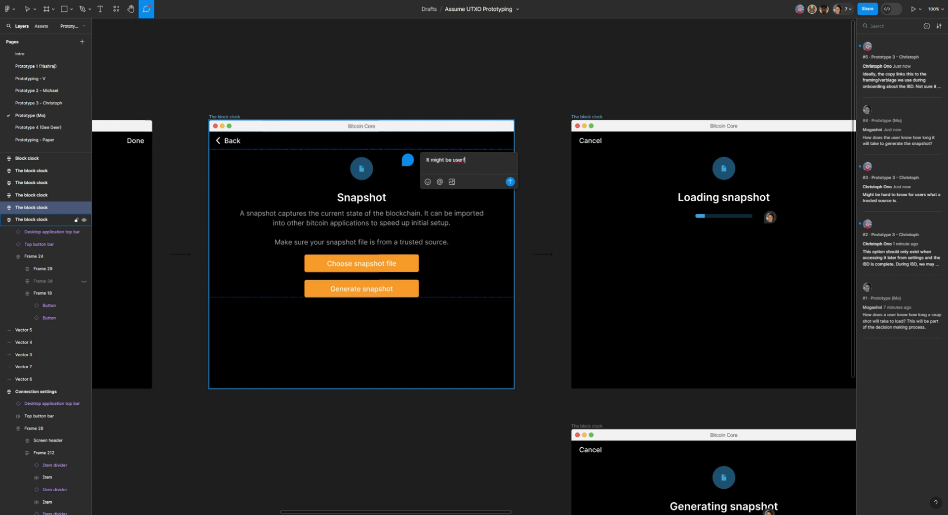
{"action": "type", "text": "ful here already to explain the be"}
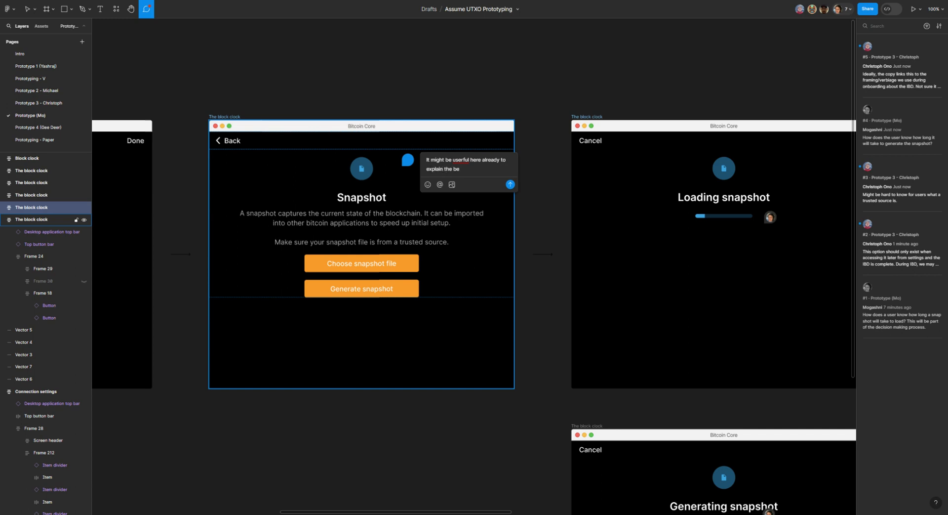
{"action": "type", "text": "nefits of loading a snapshot"}
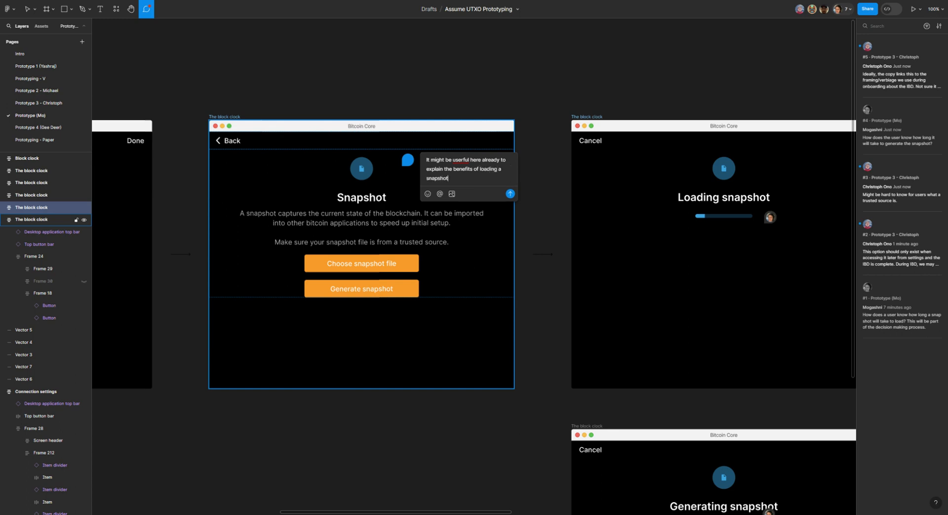
{"action": "left_click", "coordinate": [463, 160]}
{"action": "key", "text": "BackSpace"}
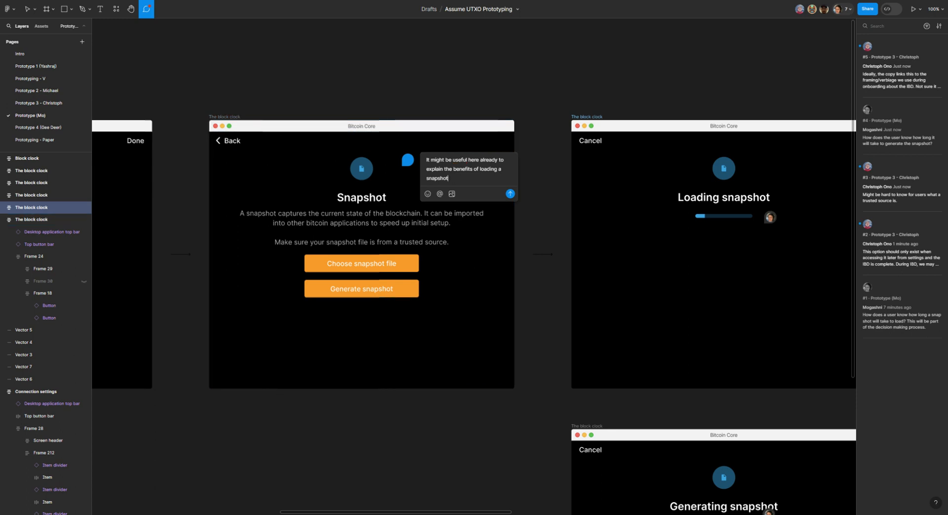
Step: Add "This is where the user is making a decision whether to load a full node or whether to load a snapshot." and post the comment
{"action": "type", "text": ". This is where the user is making a decsio"}
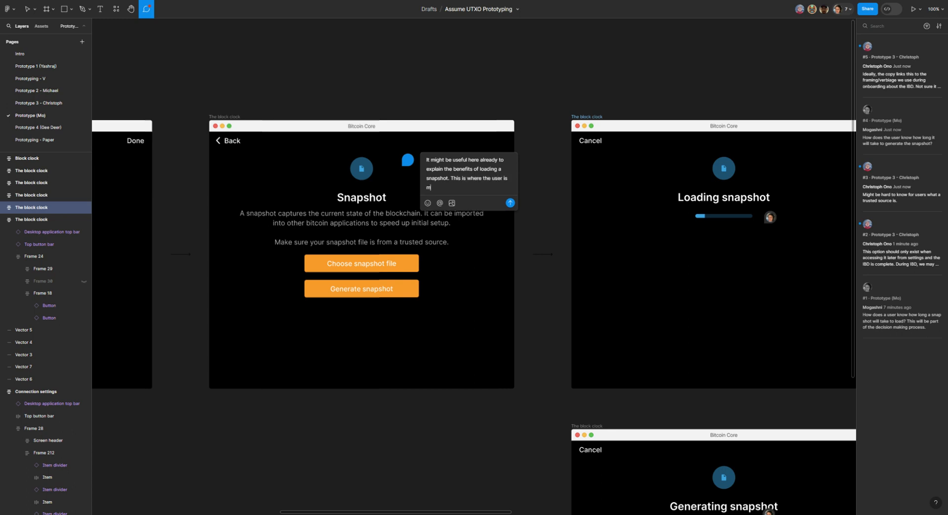
{"action": "type", "text": "n whether to load a"}
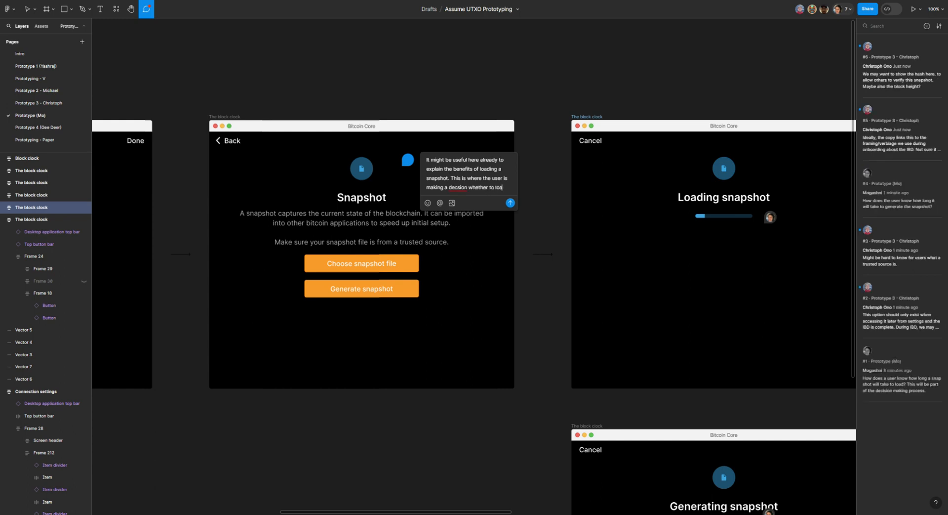
{"action": "key", "text": "BackSpace"}
{"action": "key", "text": "BackSpace"}
{"action": "key", "text": "BackSpace"}
{"action": "key", "text": "BackSpace"}
{"action": "key", "text": "BackSpace"}
{"action": "key", "text": "BackSpace"}
{"action": "key", "text": "BackSpace"}
{"action": "key", "text": "BackSpace"}
{"action": "key", "text": "BackSpace"}
{"action": "key", "text": "BackSpace"}
{"action": "key", "text": "BackSpace"}
{"action": "key", "text": "BackSpace"}
{"action": "key", "text": "BackSpace"}
{"action": "key", "text": "BackSpace"}
{"action": "key", "text": "BackSpace"}
{"action": "key", "text": "BackSpace"}
{"action": "key", "text": "BackSpace"}
{"action": "key", "text": "BackSpace"}
{"action": "key", "text": "BackSpace"}
{"action": "key", "text": "BackSpace"}
{"action": "type", "text": "ision whether to load a full n"}
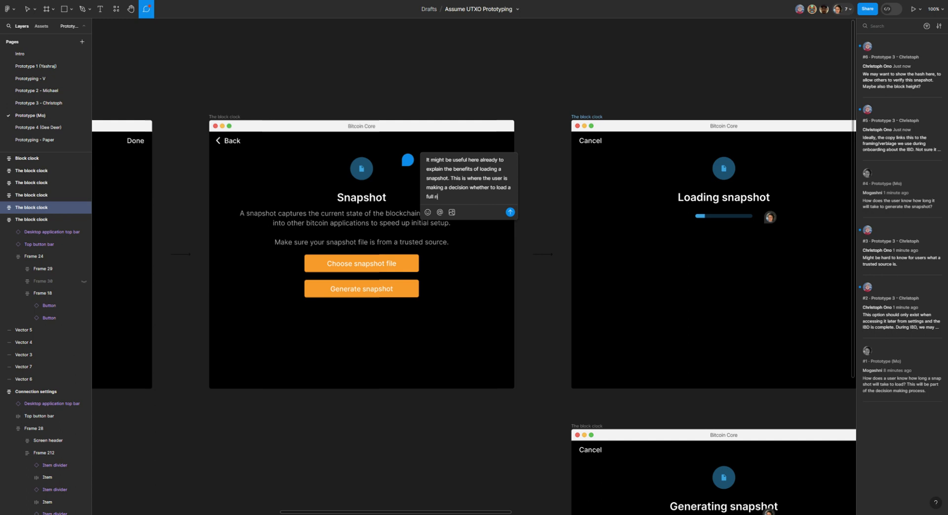
{"action": "type", "text": "ode or whether to load a snapshot."}
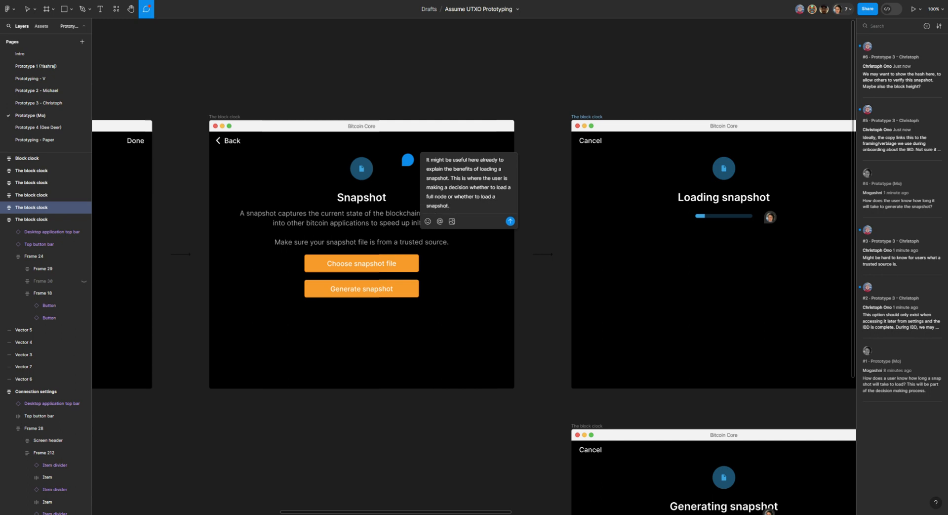
{"action": "left_click", "coordinate": [510, 220]}
Step: Switch to editing prototype interactions and select the Snapshot loaded screen
{"action": "left_click", "coordinate": [131, 9]}
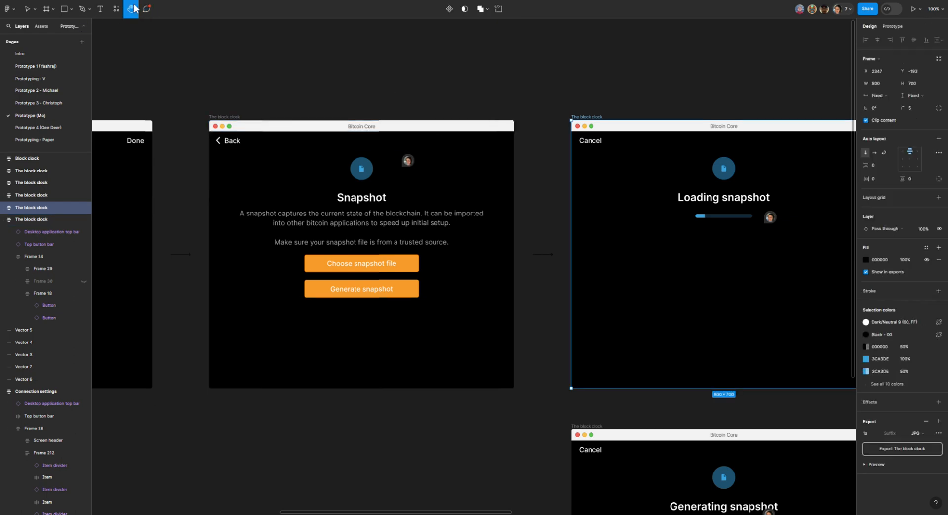
{"action": "left_click_drag", "start_coordinate": [454, 279], "coordinate": [69, 296]}
{"action": "left_click_drag", "start_coordinate": [548, 275], "coordinate": [210, 273]}
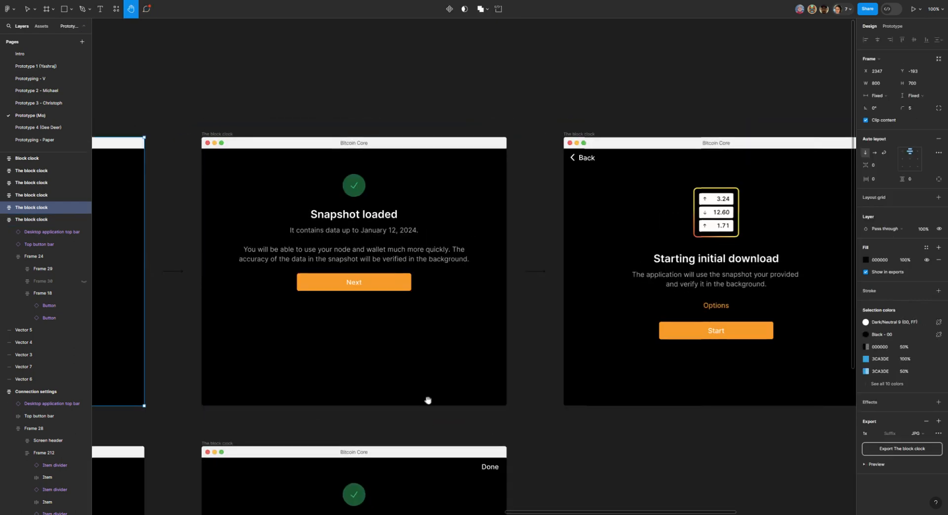
{"action": "left_click_drag", "start_coordinate": [434, 376], "coordinate": [474, 373]}
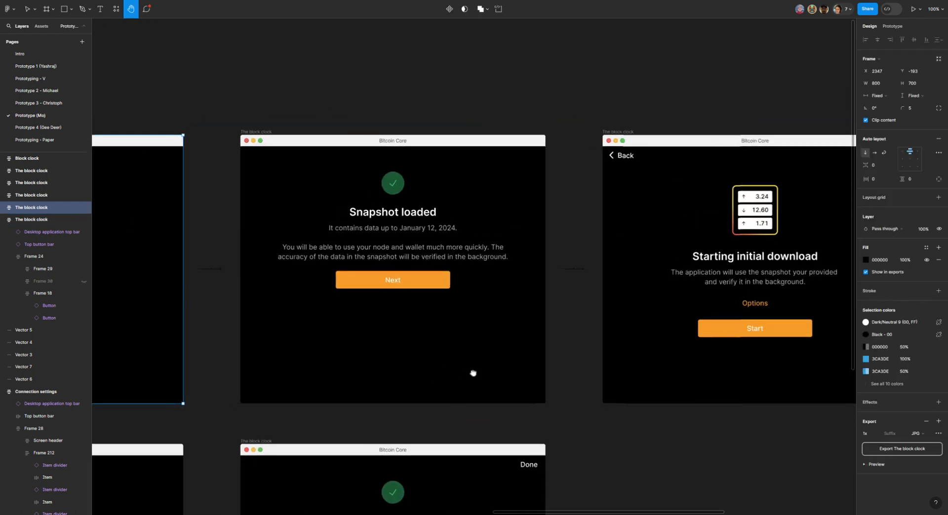
{"action": "left_click", "coordinate": [892, 27]}
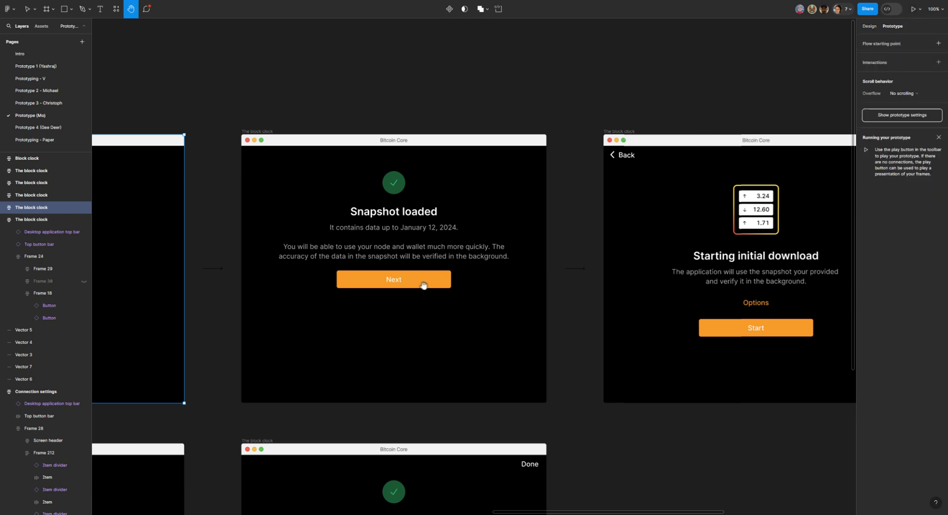
{"action": "left_click", "coordinate": [27, 8]}
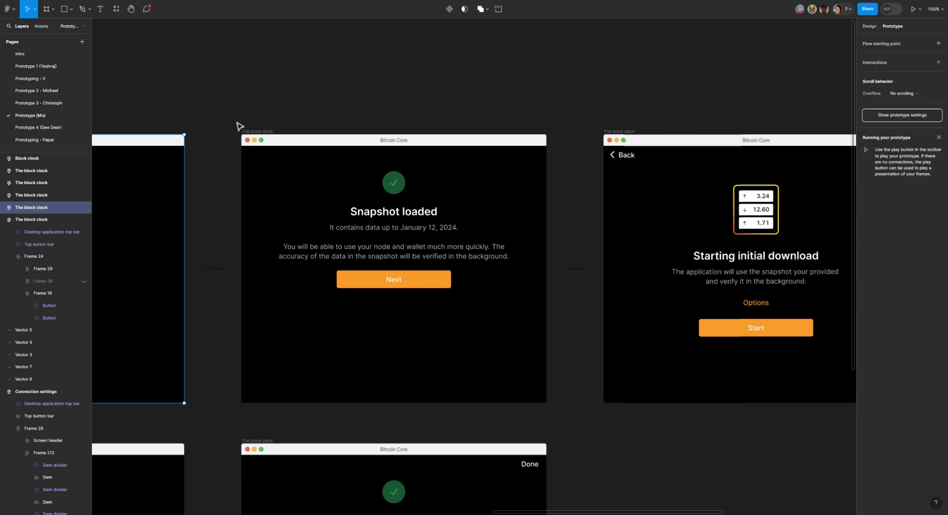
{"action": "left_click", "coordinate": [258, 131]}
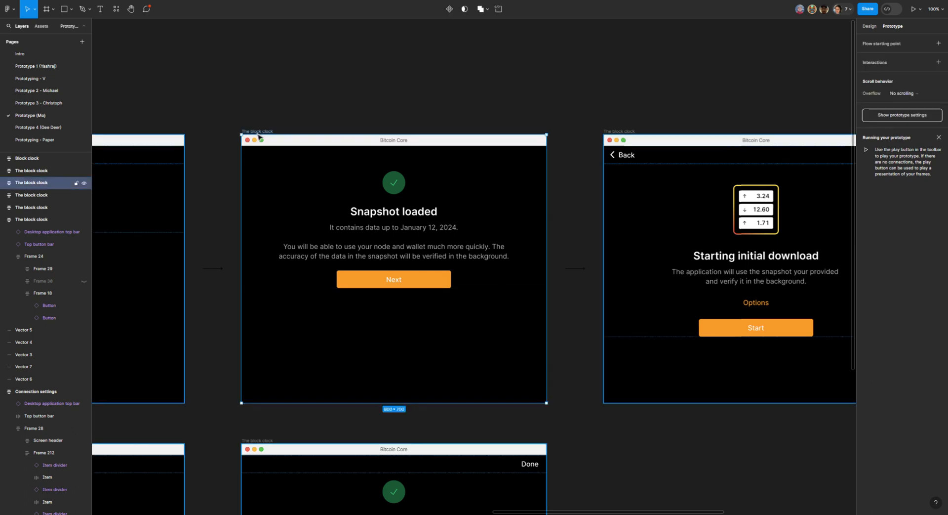
Step: Connect the Loading snapshot screen to the Snapshot loaded screen with an on-click Navigate to interaction
{"action": "left_click", "coordinate": [132, 9]}
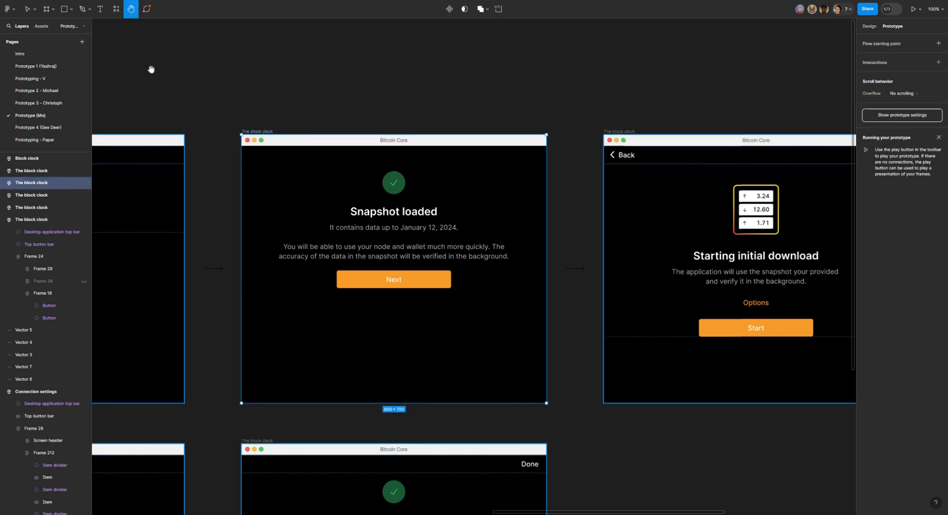
{"action": "left_click_drag", "start_coordinate": [150, 67], "coordinate": [504, 47]}
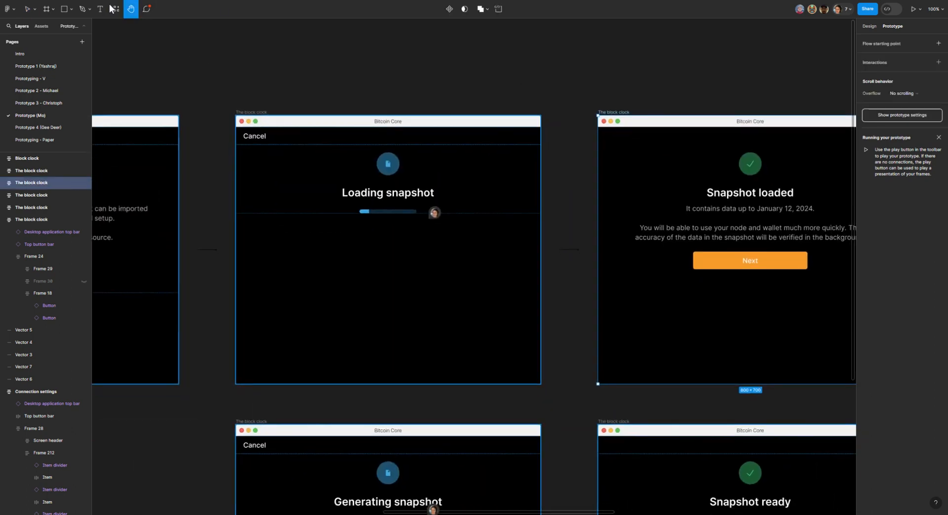
{"action": "left_click", "coordinate": [35, 10]}
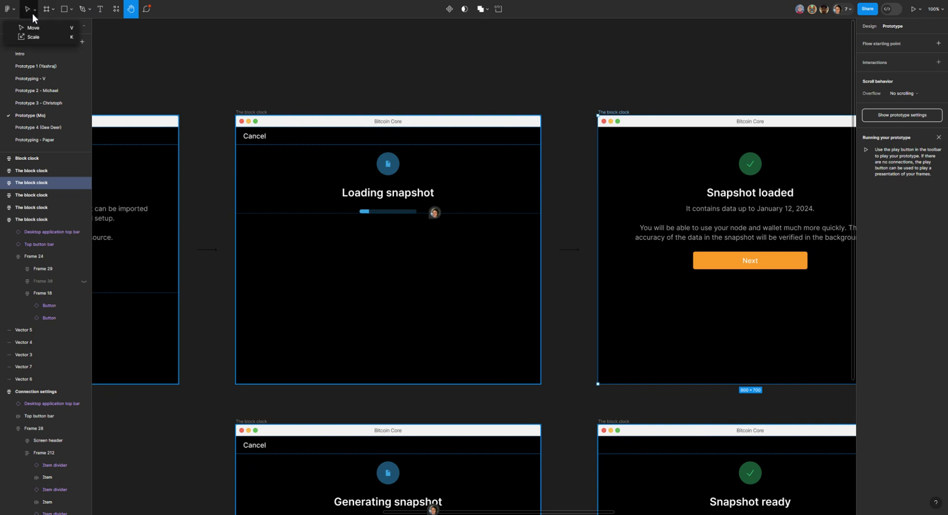
{"action": "left_click", "coordinate": [55, 28]}
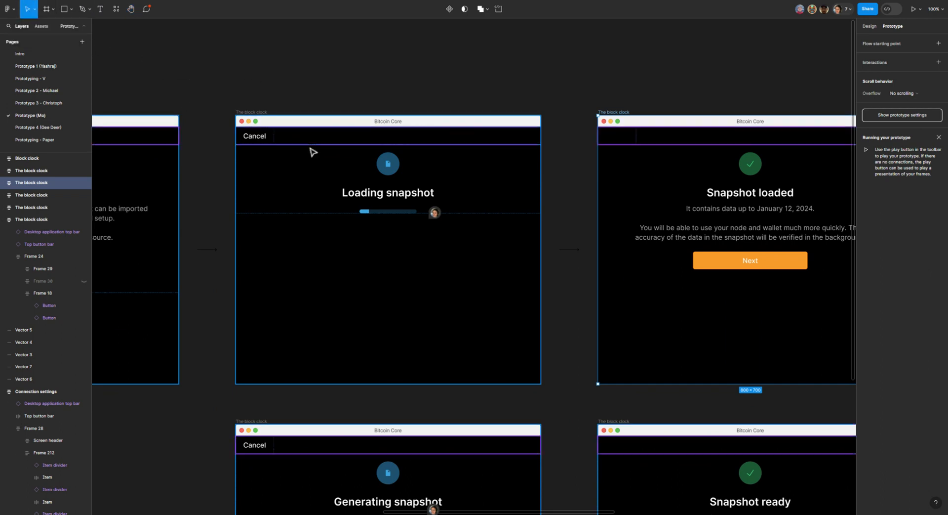
{"action": "left_click", "coordinate": [259, 113]}
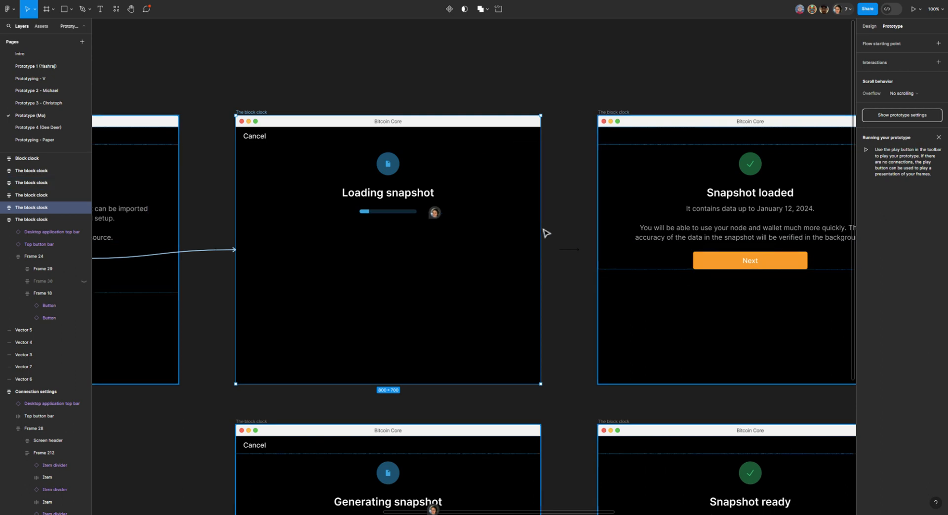
{"action": "left_click_drag", "start_coordinate": [542, 249], "coordinate": [606, 259]}
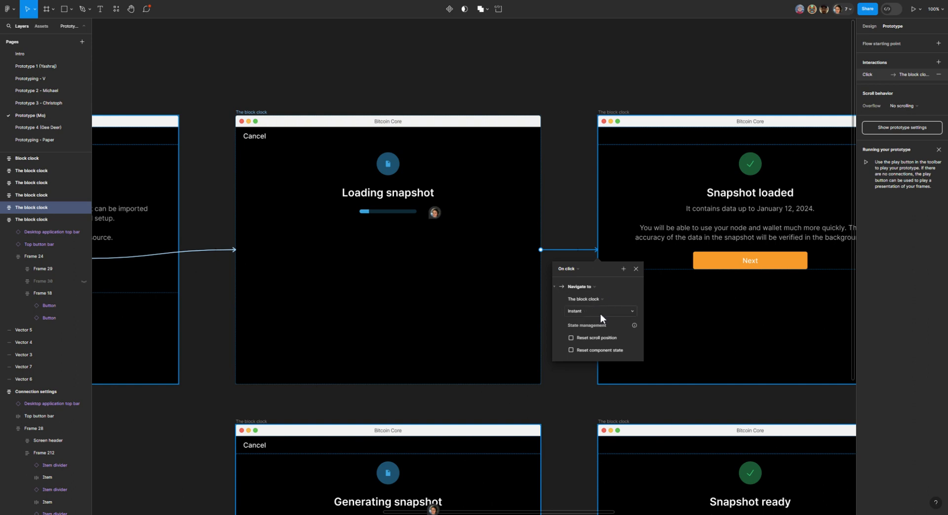
Step: Check the destination choices of the Loading snapshot interaction and set its transition to Move in
{"action": "left_click", "coordinate": [603, 312]}
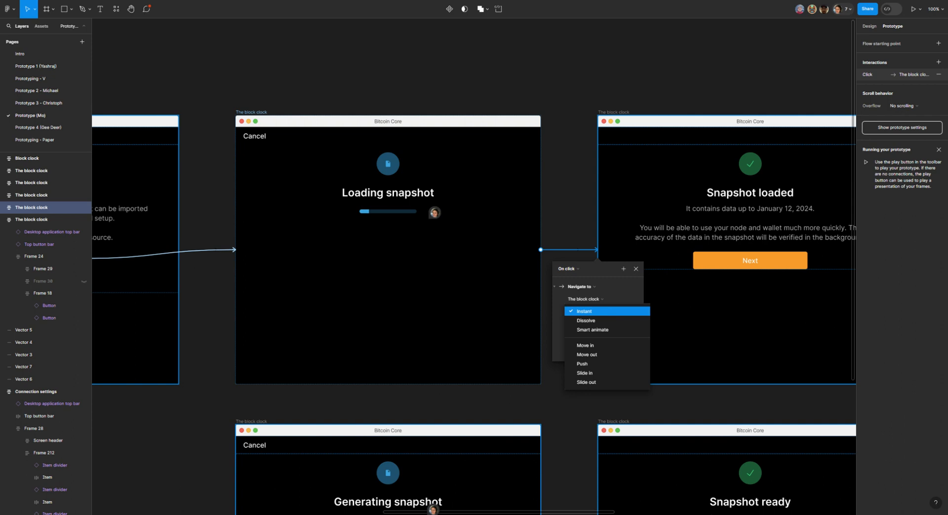
{"action": "left_click", "coordinate": [603, 312]}
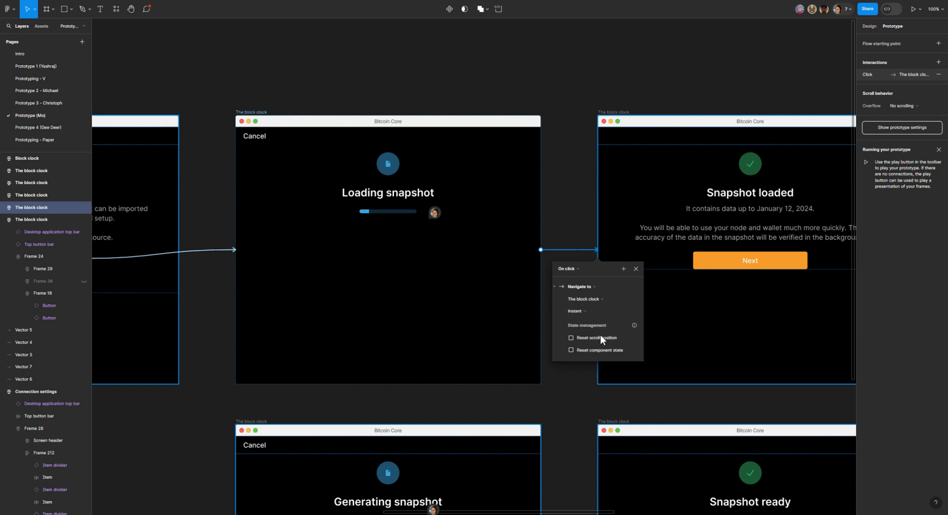
{"action": "left_click", "coordinate": [602, 300]}
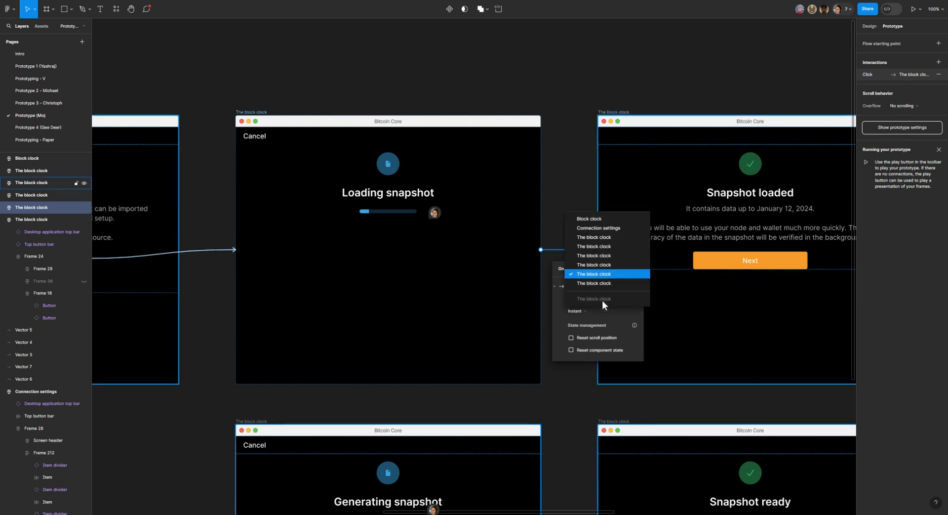
{"action": "left_click", "coordinate": [575, 189]}
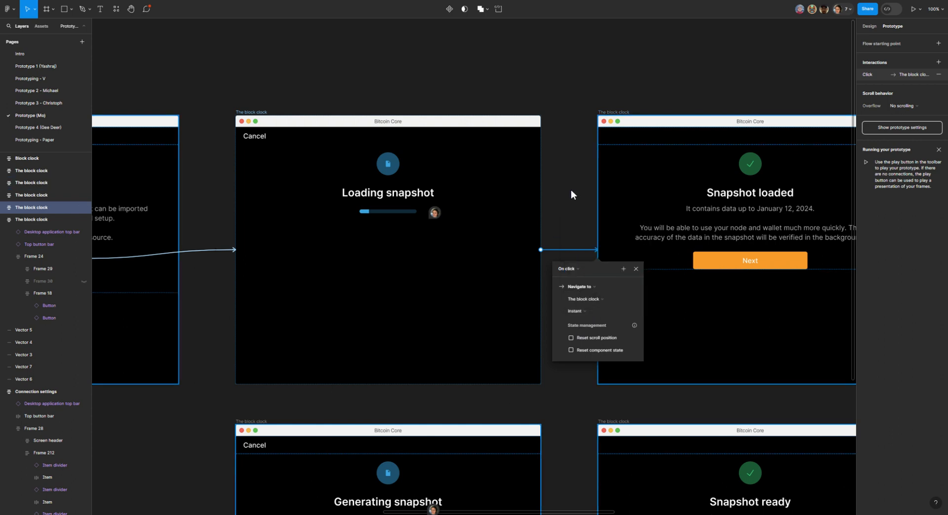
{"action": "left_click", "coordinate": [594, 299]}
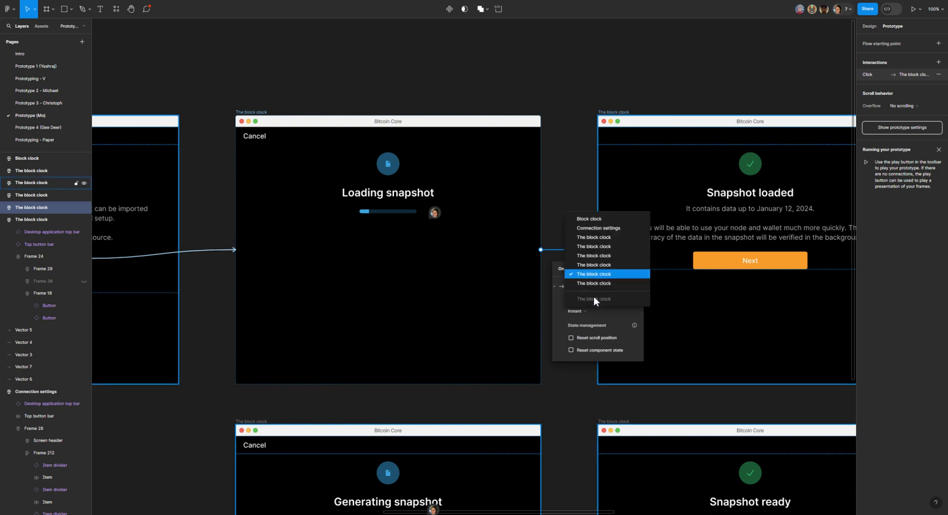
{"action": "left_click", "coordinate": [579, 188]}
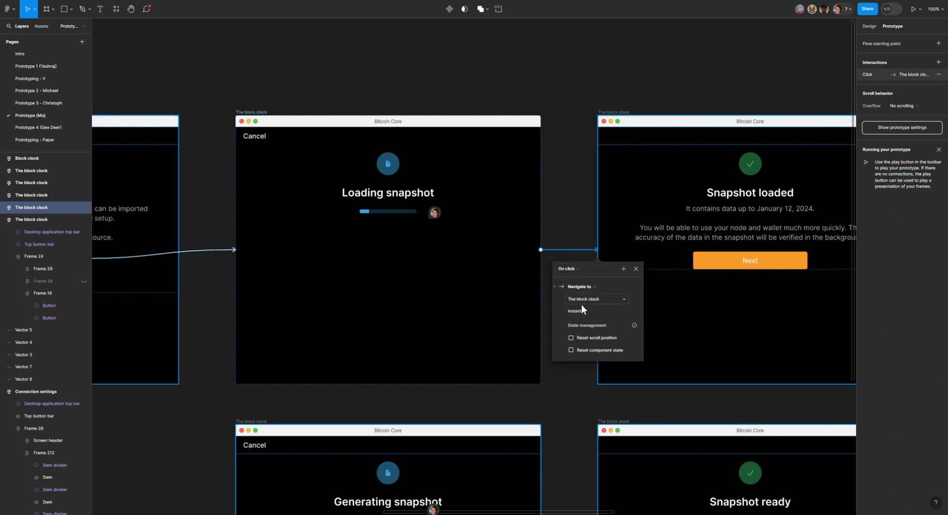
{"action": "left_click", "coordinate": [582, 315]}
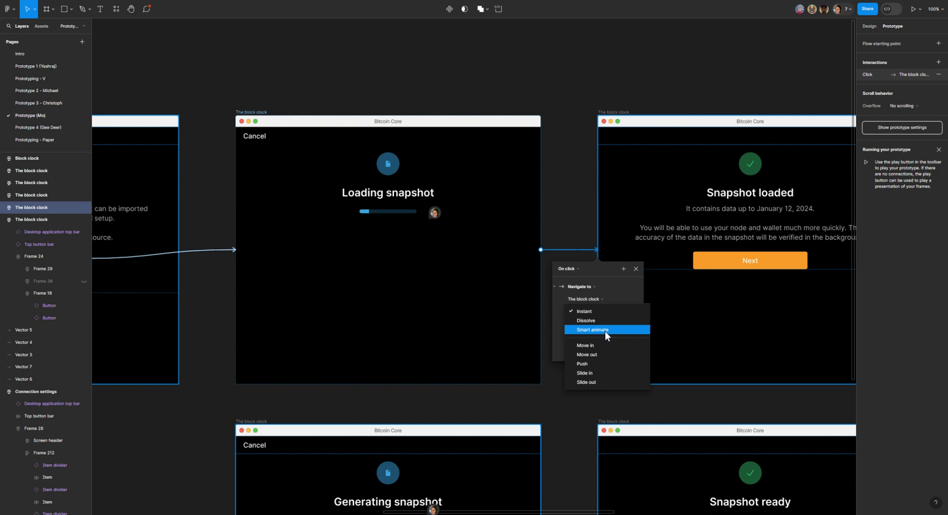
{"action": "left_click", "coordinate": [601, 344]}
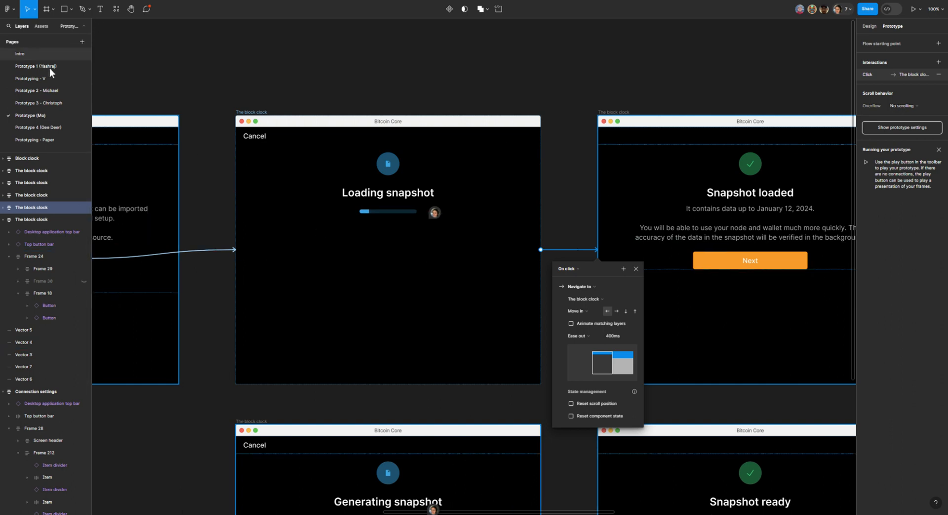
Step: Open the Prototype 3 page to view its connected screen flow
{"action": "left_click", "coordinate": [41, 104]}
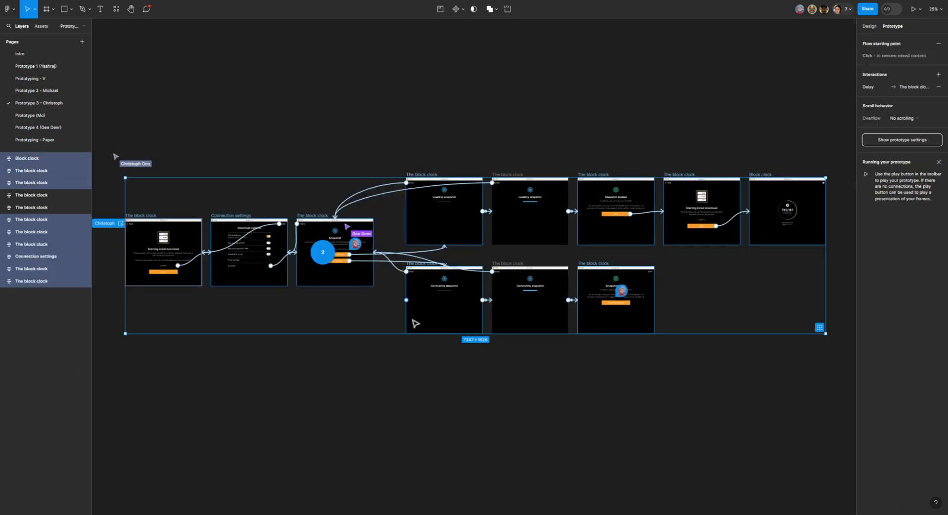